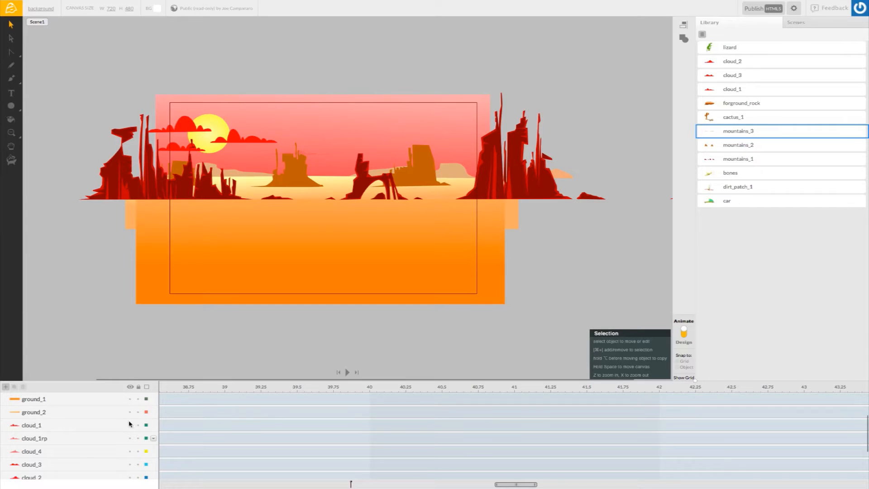
- Hide the mountains_1 layer and lock all the layers
{"action": "left_click", "coordinate": [130, 412]}
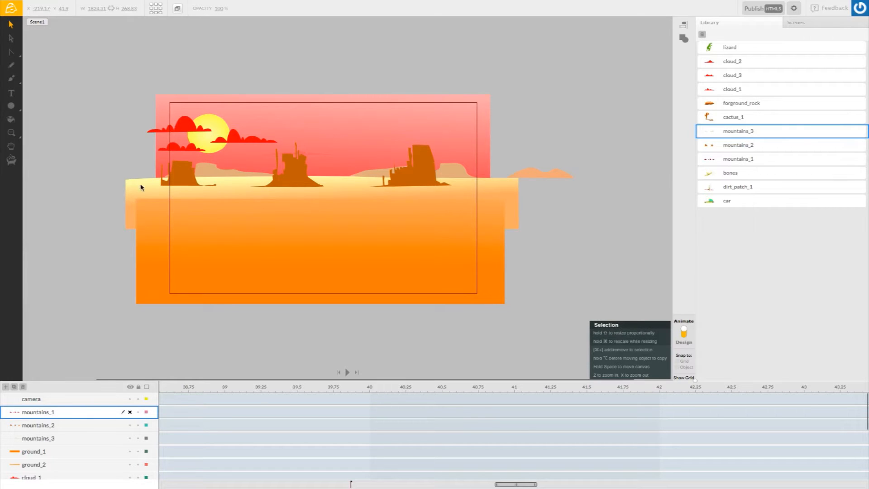
{"action": "left_click", "coordinate": [138, 387]}
- Add a new layer directly above the mountains_2 layer
{"action": "left_click", "coordinate": [46, 425]}
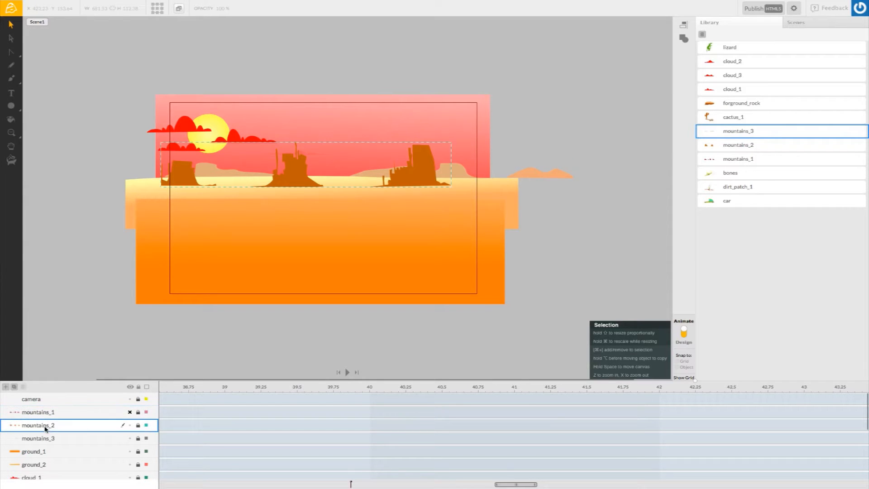
{"action": "left_click", "coordinate": [5, 387]}
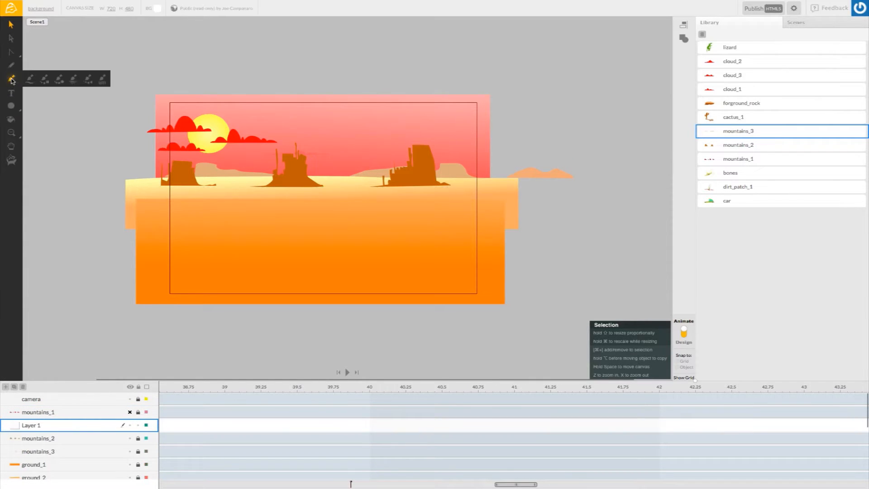
- Draw a closed cactus silhouette with one side arm between the two large mountains using Bezier Curves, about 28 by 59
{"action": "left_click", "coordinate": [30, 133]}
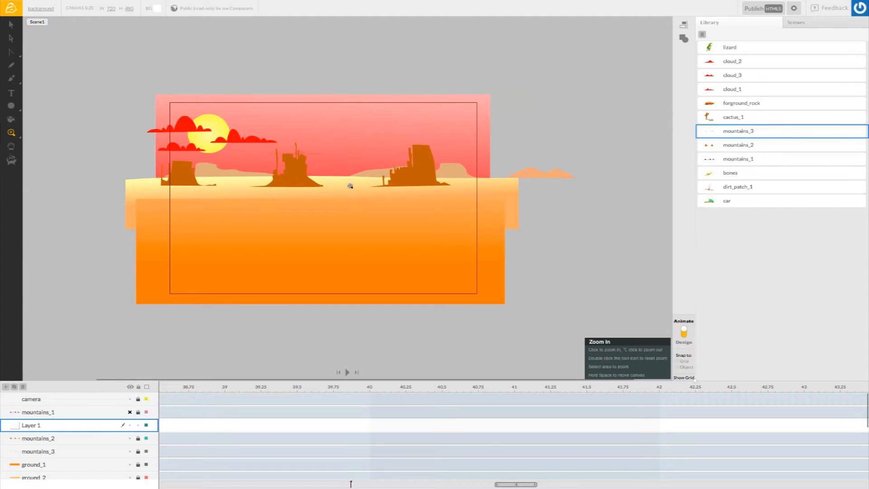
{"action": "left_click", "coordinate": [344, 185]}
{"action": "left_click", "coordinate": [372, 172]}
{"action": "left_click", "coordinate": [330, 162]}
{"action": "left_click", "coordinate": [323, 156]}
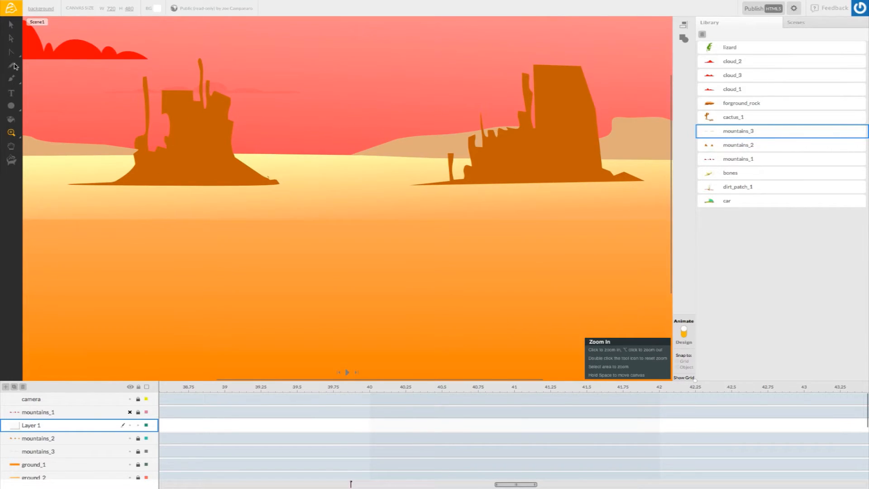
{"action": "left_click", "coordinate": [12, 52]}
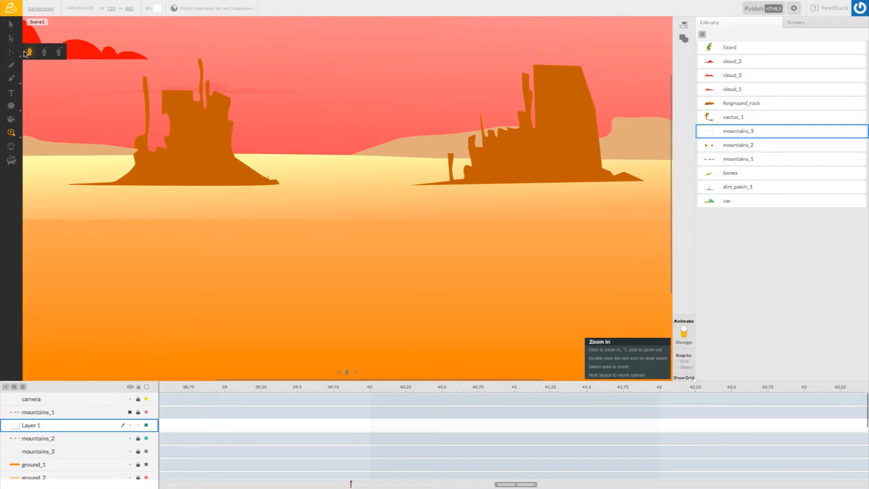
{"action": "left_click", "coordinate": [29, 52]}
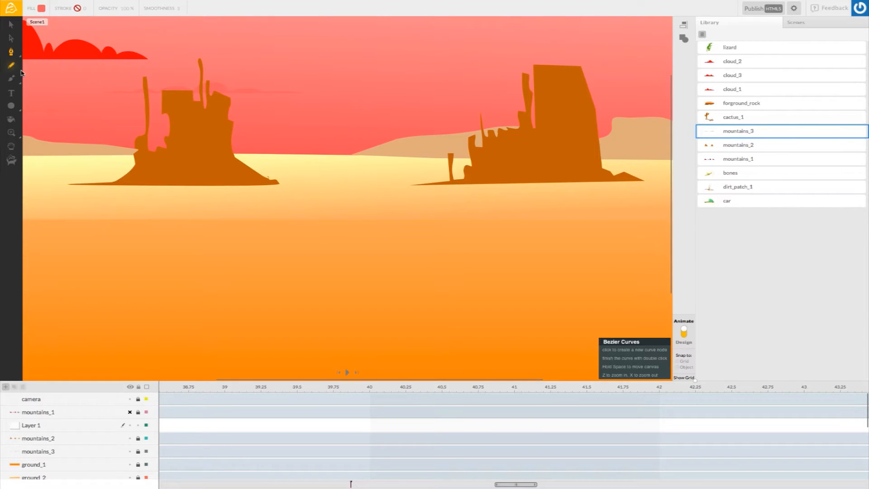
{"action": "left_click", "coordinate": [324, 183]}
{"action": "left_click", "coordinate": [337, 183]}
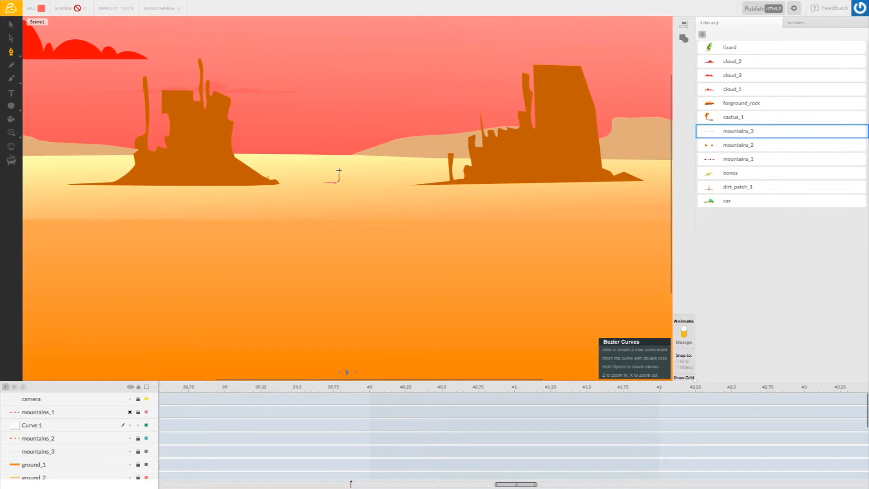
{"action": "left_click", "coordinate": [354, 148]}
{"action": "left_click", "coordinate": [336, 165]}
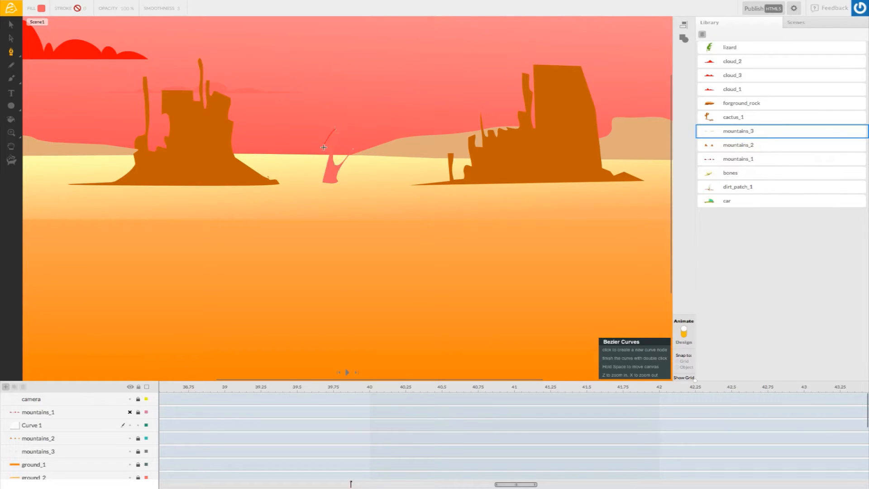
{"action": "left_click", "coordinate": [326, 131]}
{"action": "double_click", "coordinate": [325, 182]}
- Move the cactus shape lower onto the sand and straighten its sides, top and base by converting its Bezier nodes
{"action": "left_click", "coordinate": [11, 25]}
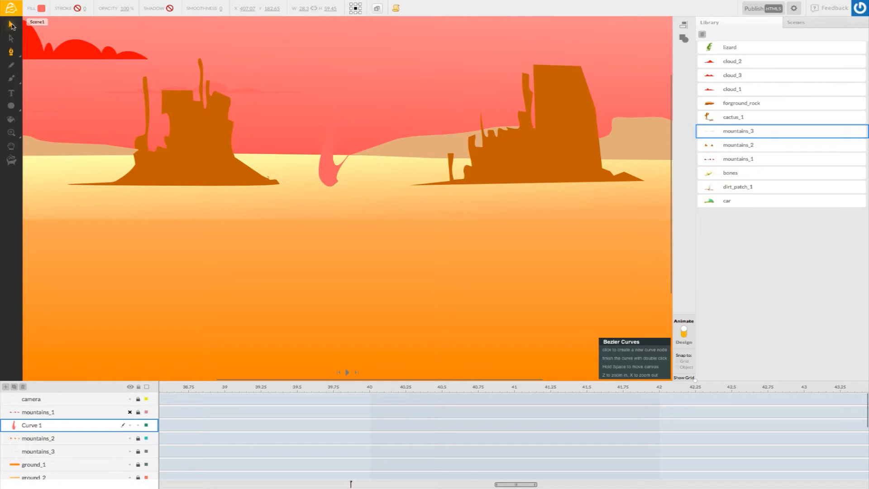
{"action": "left_click_drag", "start_coordinate": [332, 184], "coordinate": [328, 224]}
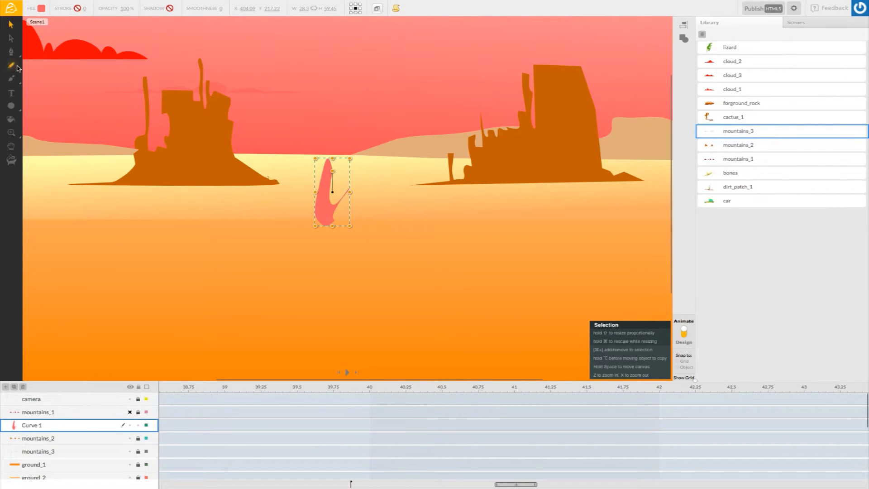
{"action": "left_click", "coordinate": [11, 51]}
{"action": "left_click", "coordinate": [30, 53]}
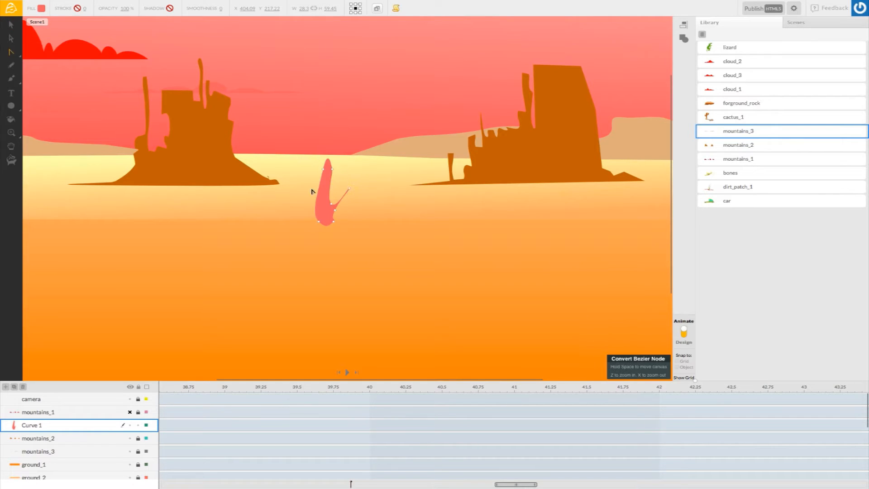
{"action": "left_click", "coordinate": [339, 202]}
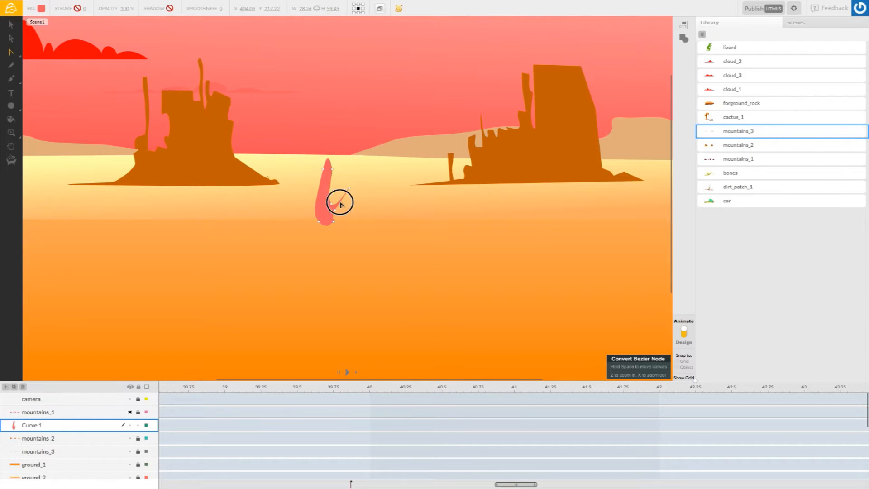
{"action": "left_click", "coordinate": [319, 194]}
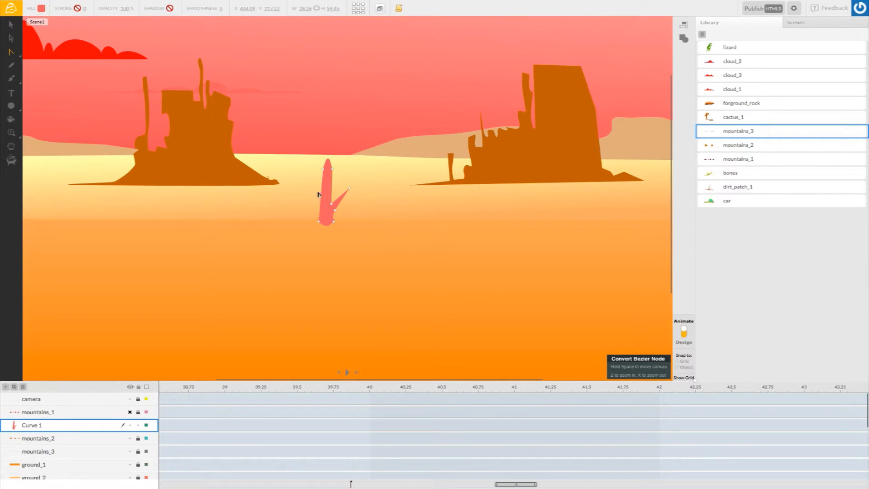
{"action": "left_click", "coordinate": [328, 160]}
{"action": "left_click_drag", "start_coordinate": [319, 221], "coordinate": [325, 222]}
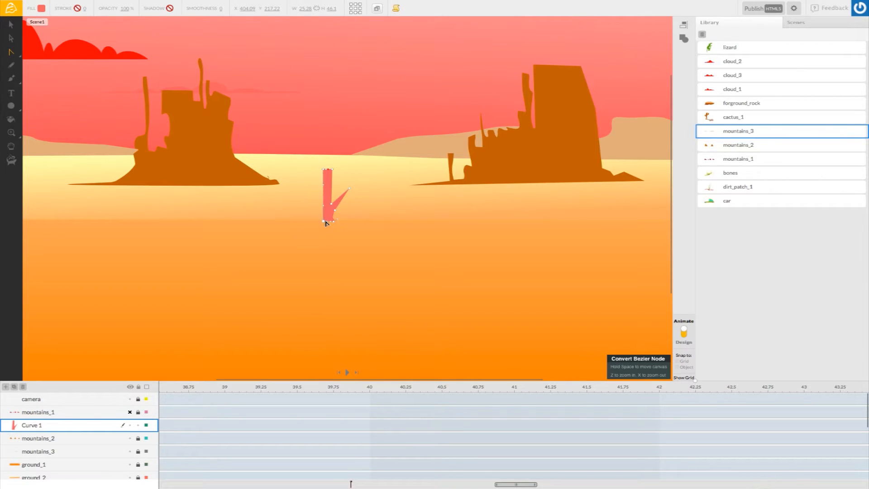
{"action": "left_click", "coordinate": [333, 220]}
- Reshape the cactus's side arm into a shorter branch with a rounded tip
{"action": "left_click_drag", "start_coordinate": [349, 190], "coordinate": [345, 196]}
{"action": "left_click", "coordinate": [335, 207]}
{"action": "left_click", "coordinate": [336, 208]}
{"action": "left_click_drag", "start_coordinate": [347, 195], "coordinate": [342, 193]}
{"action": "left_click", "coordinate": [341, 192]}
- Narrow the top of the cactus trunk and shape it into a rounded tip
{"action": "left_click", "coordinate": [324, 169]}
{"action": "left_click", "coordinate": [331, 172]}
{"action": "left_click", "coordinate": [328, 173]}
{"action": "left_click_drag", "start_coordinate": [330, 173], "coordinate": [330, 163]}
{"action": "left_click", "coordinate": [332, 173]}
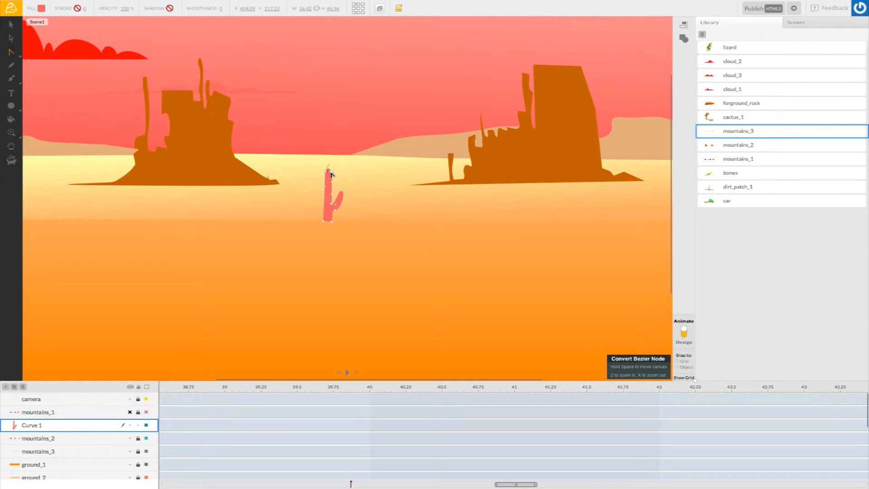
{"action": "left_click", "coordinate": [331, 172]}
- Narrow the cactus's base and move the whole cactus up so it crosses the horizon between the two large mountains
{"action": "left_click", "coordinate": [303, 212]}
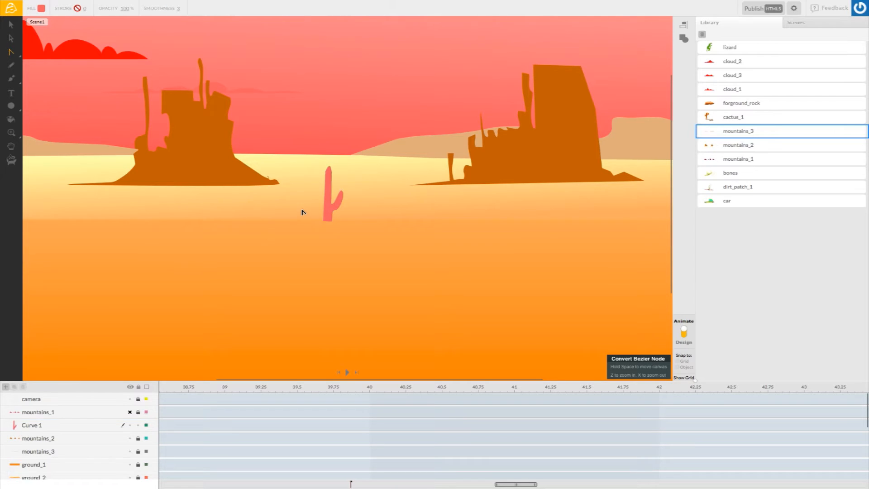
{"action": "left_click", "coordinate": [329, 213]}
{"action": "left_click", "coordinate": [327, 220]}
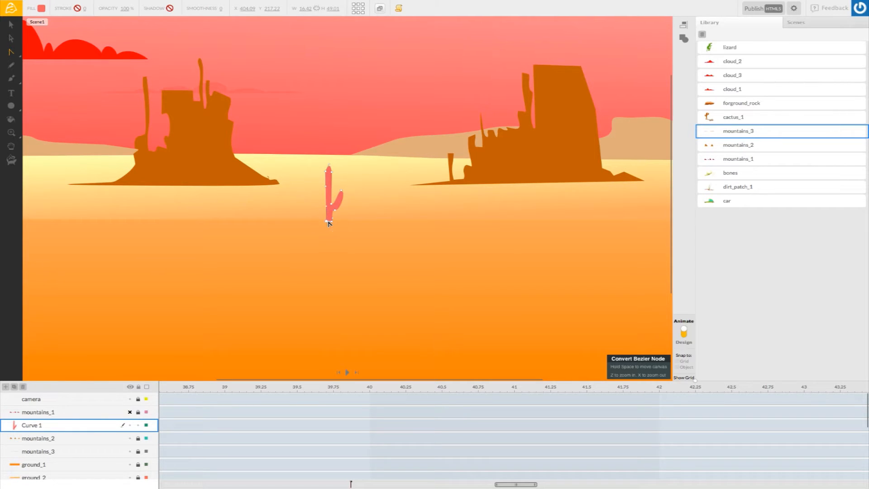
{"action": "left_click", "coordinate": [355, 225]}
{"action": "left_click", "coordinate": [338, 200]}
{"action": "left_click", "coordinate": [329, 170]}
{"action": "left_click", "coordinate": [12, 24]}
{"action": "left_click_drag", "start_coordinate": [329, 203], "coordinate": [322, 168]}
- Try a dark red and a dark brown fill on the cactus
{"action": "left_click", "coordinate": [42, 9]}
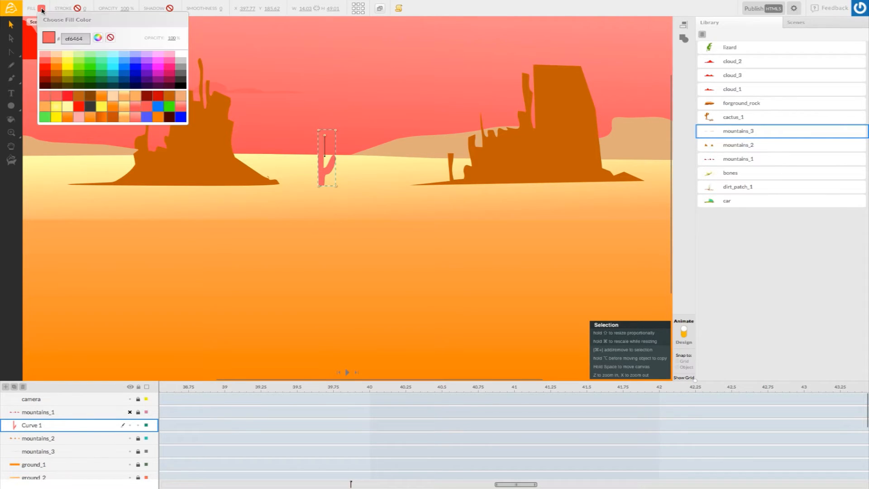
{"action": "left_click", "coordinate": [47, 82]}
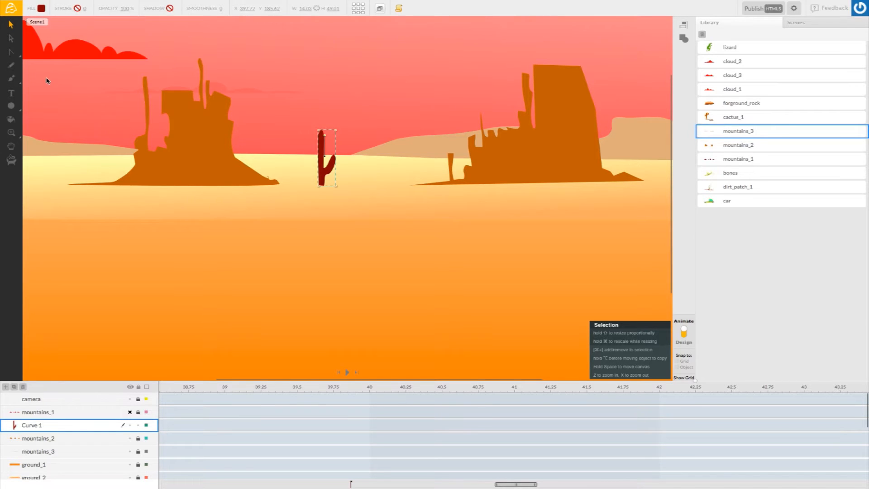
{"action": "left_click", "coordinate": [42, 9]}
{"action": "left_click", "coordinate": [72, 91]}
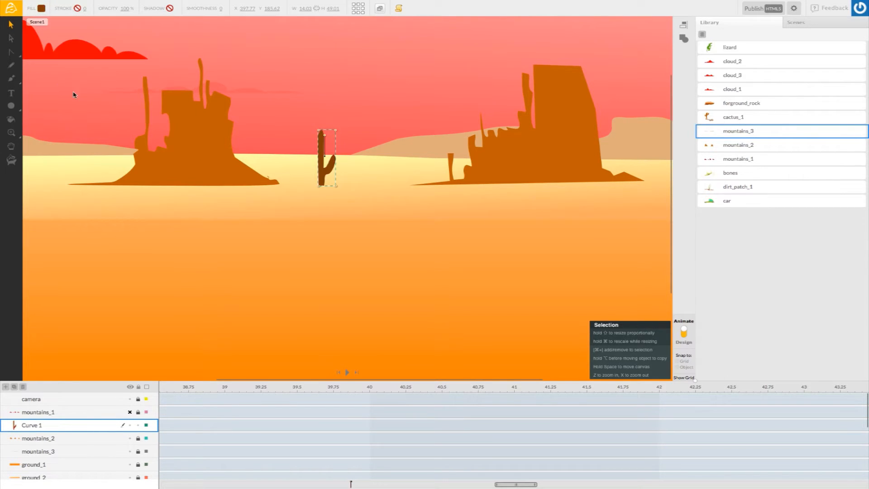
{"action": "left_click", "coordinate": [281, 207]}
- Fill the cactus with an orange-brown matching the mountains_2 rocks
{"action": "left_click", "coordinate": [320, 174]}
{"action": "left_click", "coordinate": [41, 9]}
{"action": "left_click", "coordinate": [41, 9]}
{"action": "left_click", "coordinate": [60, 82]}
{"action": "left_click", "coordinate": [41, 8]}
{"action": "left_click", "coordinate": [58, 76]}
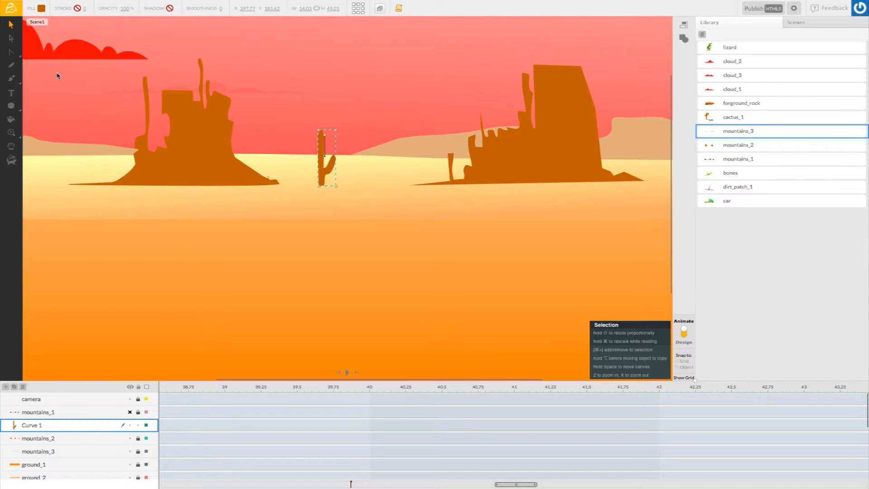
{"action": "left_click", "coordinate": [295, 188]}
- Add the cactus to the library and name the library item cactus
{"action": "scroll", "coordinate": [153, 161], "scroll_direction": "right", "scroll_amount": 1}
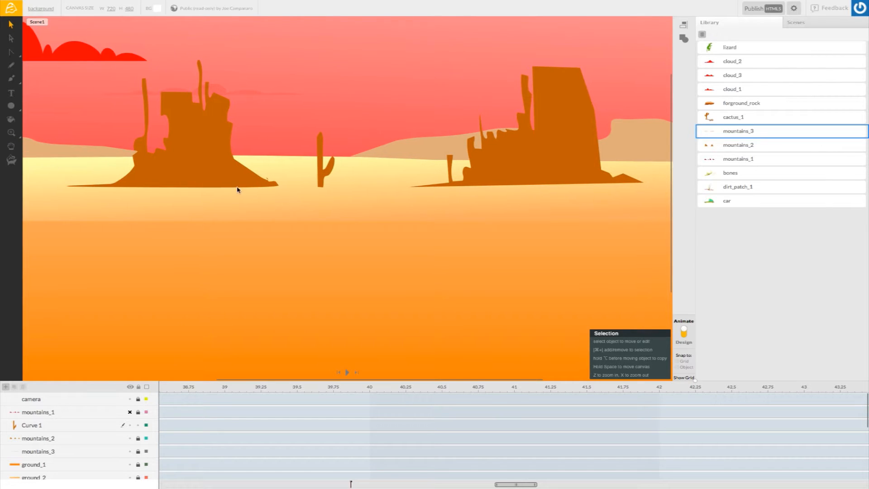
{"action": "key", "text": "space"}
{"action": "left_click_drag", "start_coordinate": [306, 194], "coordinate": [217, 192]}
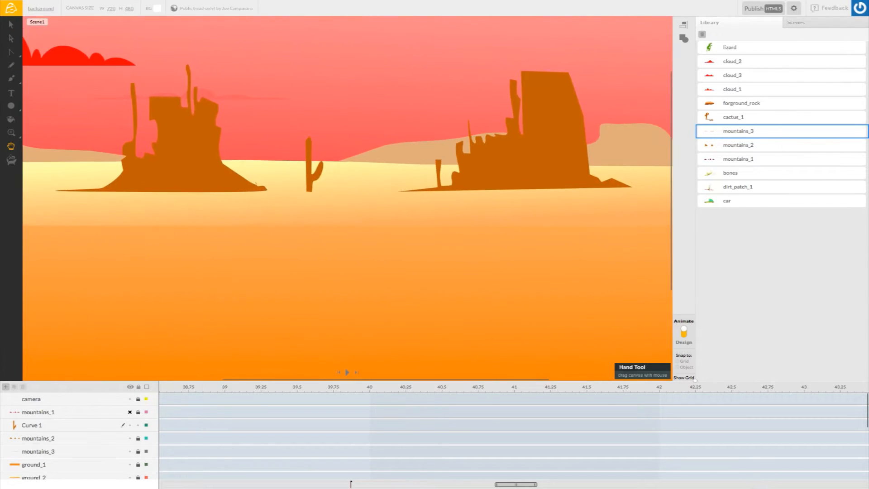
{"action": "left_click", "coordinate": [317, 180]}
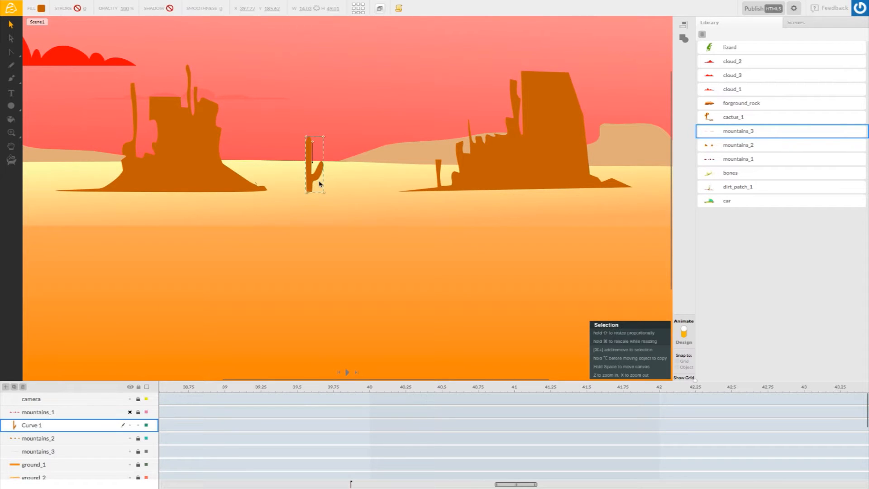
{"action": "left_click", "coordinate": [379, 8]}
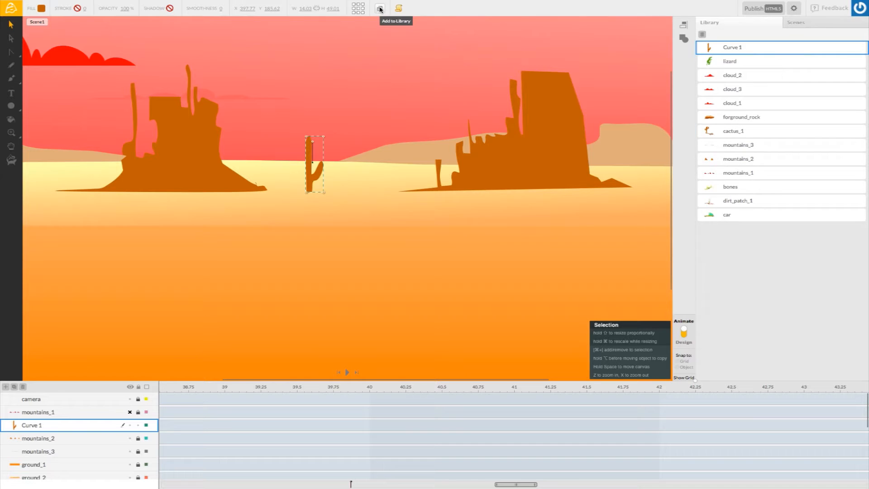
{"action": "double_click", "coordinate": [731, 47]}
{"action": "key", "text": "BackSpace"}
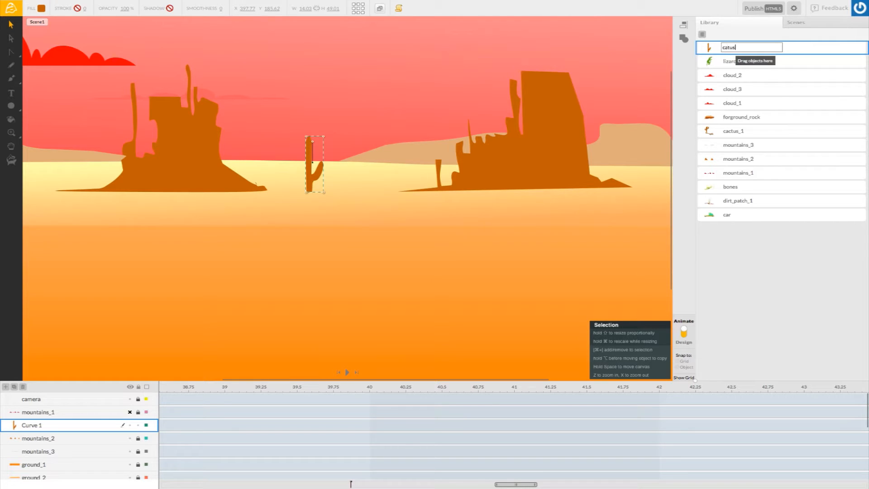
{"action": "left_click", "coordinate": [726, 48]}
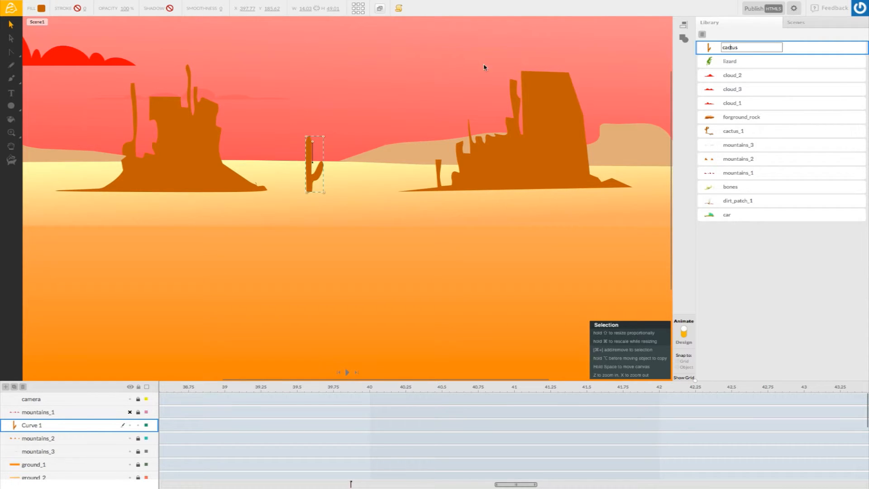
{"action": "left_click", "coordinate": [428, 76]}
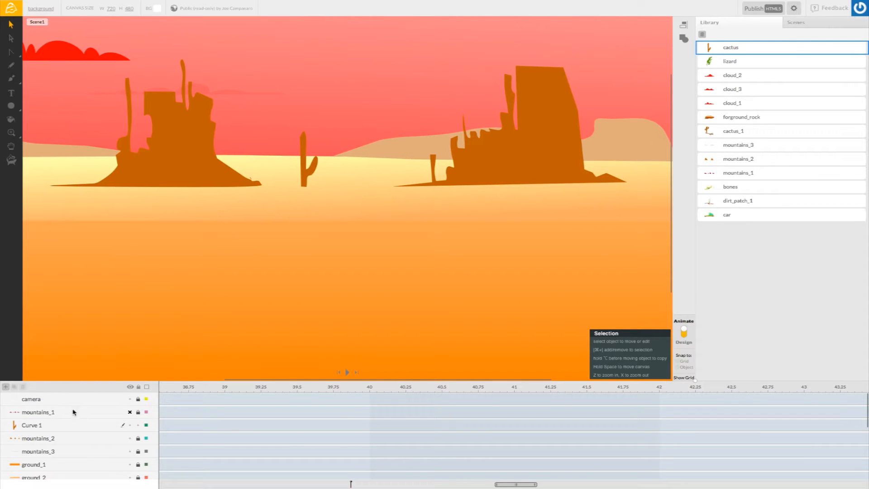
- Rename the drawn cactus's layer as bacground_elements
{"action": "double_click", "coordinate": [37, 427]}
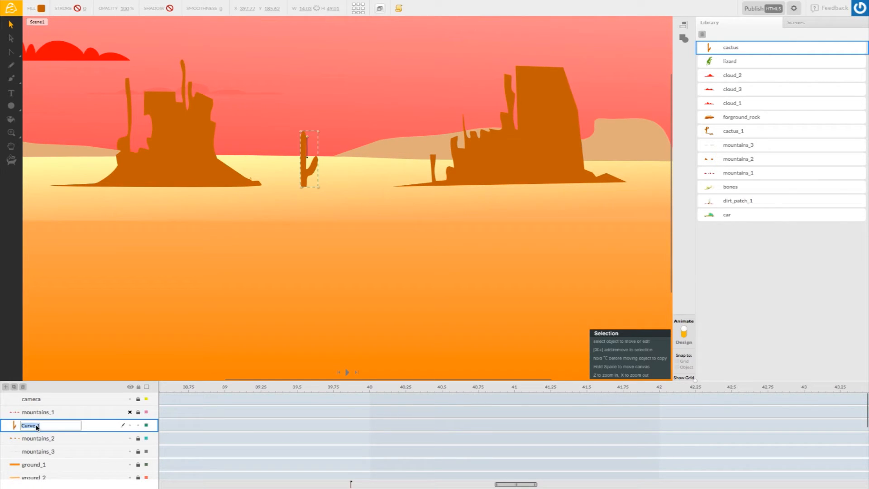
{"action": "key", "text": "BackSpace"}
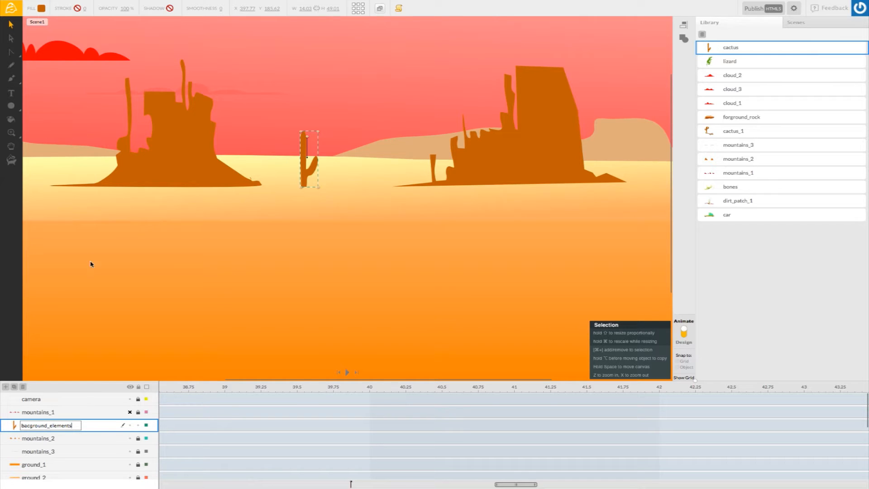
{"action": "left_click", "coordinate": [11, 25]}
{"action": "left_click", "coordinate": [355, 221]}
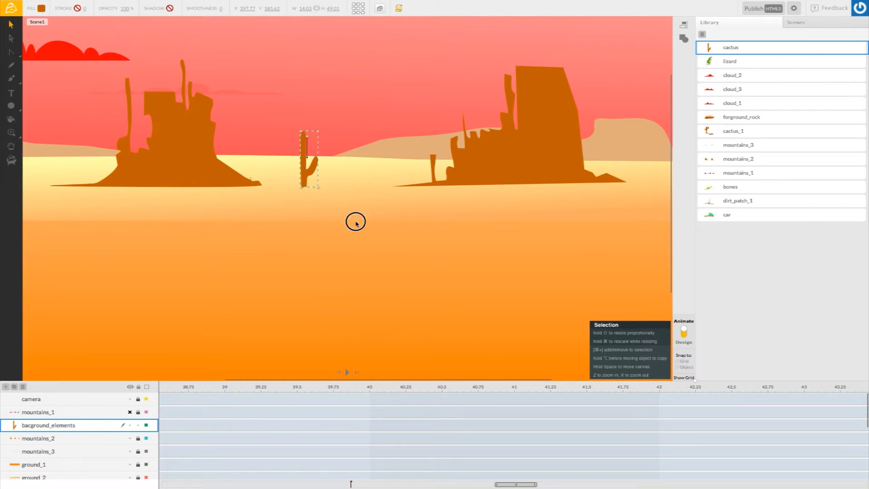
- Place a second cactus from the library beside the first and move its layer between mountains_1 and bacground_elements
{"action": "left_click_drag", "start_coordinate": [759, 45], "coordinate": [359, 163]}
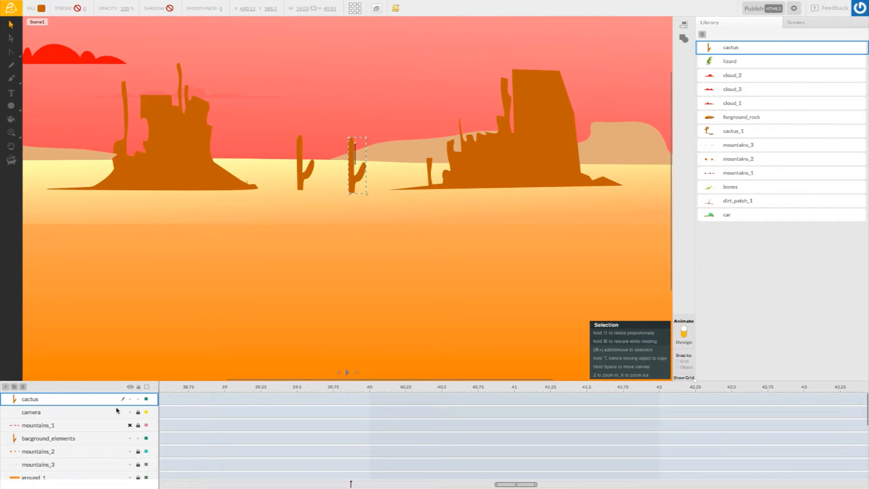
{"action": "left_click", "coordinate": [39, 402]}
{"action": "left_click_drag", "start_coordinate": [39, 401], "coordinate": [44, 433]}
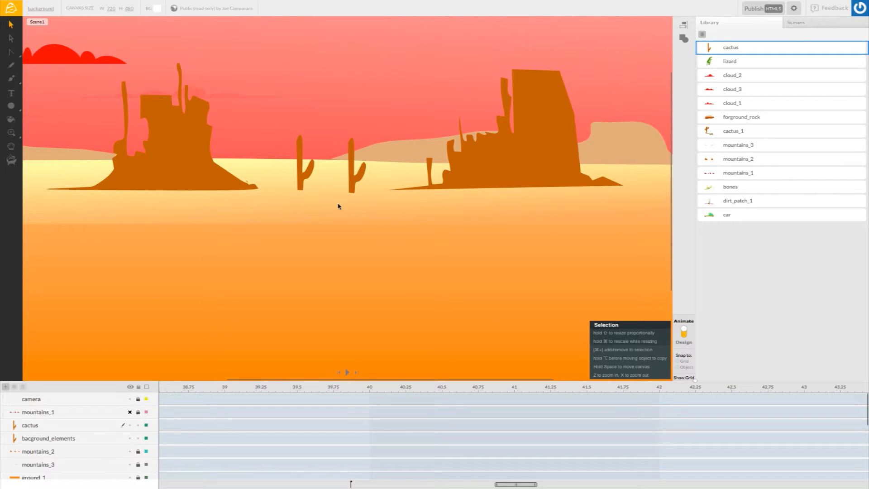
{"action": "scroll", "coordinate": [169, 336], "scroll_direction": "left", "scroll_amount": 3}
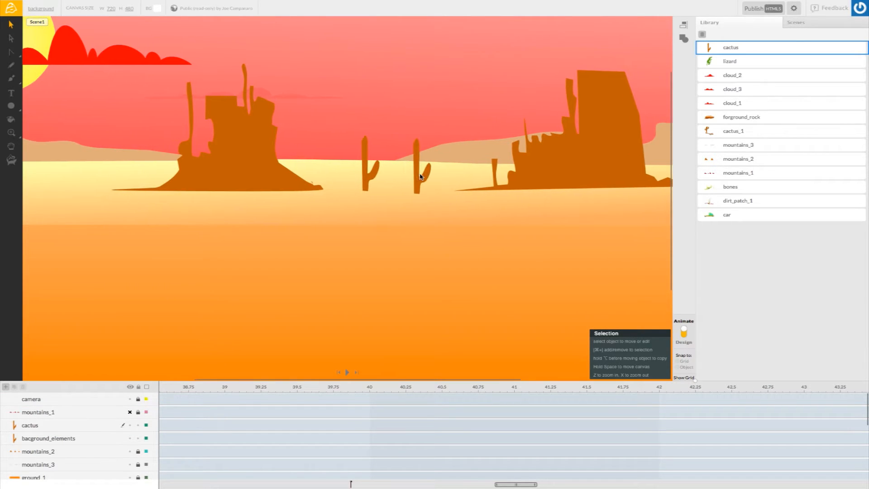
- Move the second cactus beyond the far side of the left rock formation and shrink it to about 9.3 by 32.5
{"action": "left_click_drag", "start_coordinate": [421, 180], "coordinate": [85, 183]}
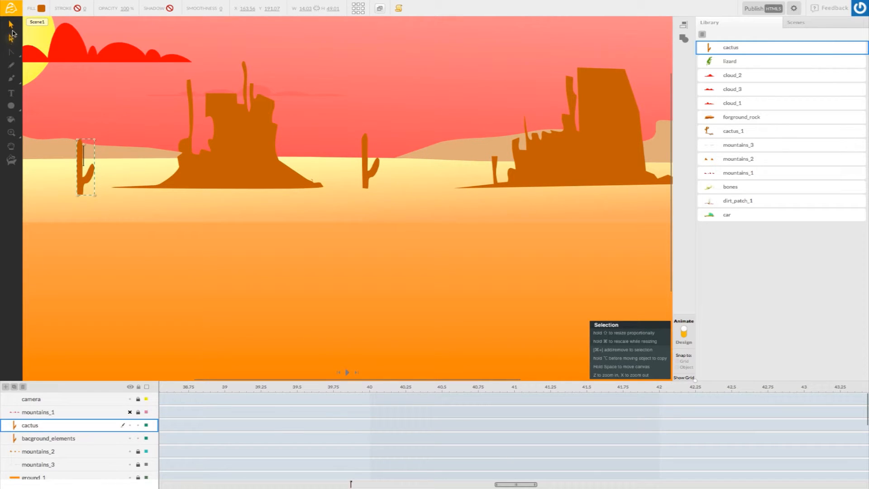
{"action": "left_click", "coordinate": [12, 38]}
{"action": "left_click", "coordinate": [12, 24]}
{"action": "left_click_drag", "start_coordinate": [81, 180], "coordinate": [82, 182]}
{"action": "left_click_drag", "start_coordinate": [94, 142], "coordinate": [103, 169]}
{"action": "left_click", "coordinate": [124, 231]}
{"action": "scroll", "coordinate": [134, 226], "scroll_direction": "left", "scroll_amount": 3}
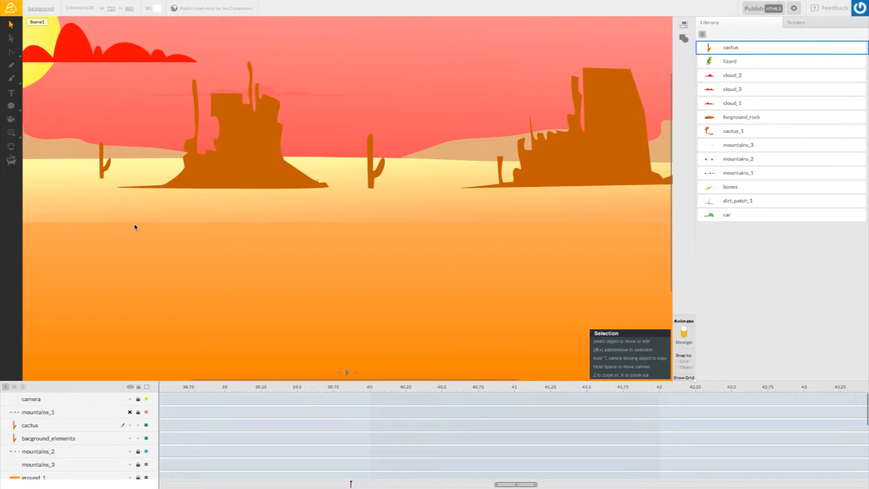
{"action": "scroll", "coordinate": [135, 227], "scroll_direction": "left", "scroll_amount": 4}
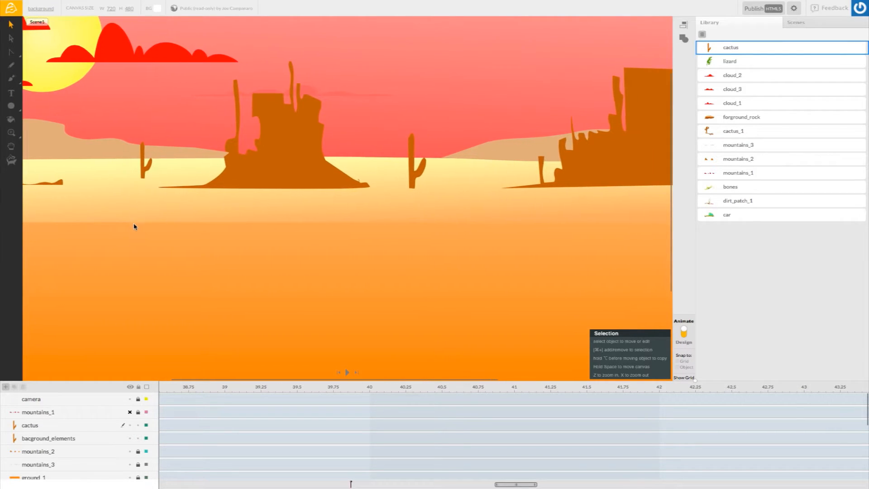
- Add a layer above the cactus layer and draw a five-spiked plant about 45 by 26 with Bezier curves, between the larger cactus and right rock
{"action": "left_click", "coordinate": [44, 426]}
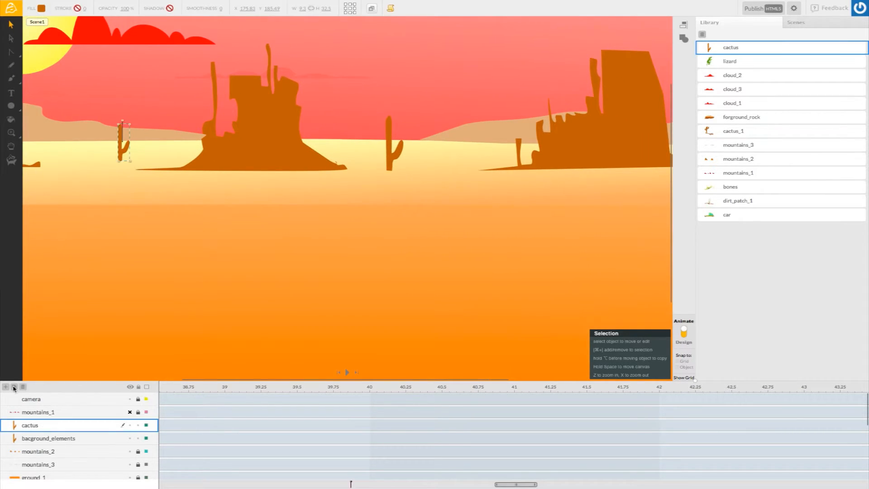
{"action": "left_click", "coordinate": [5, 387]}
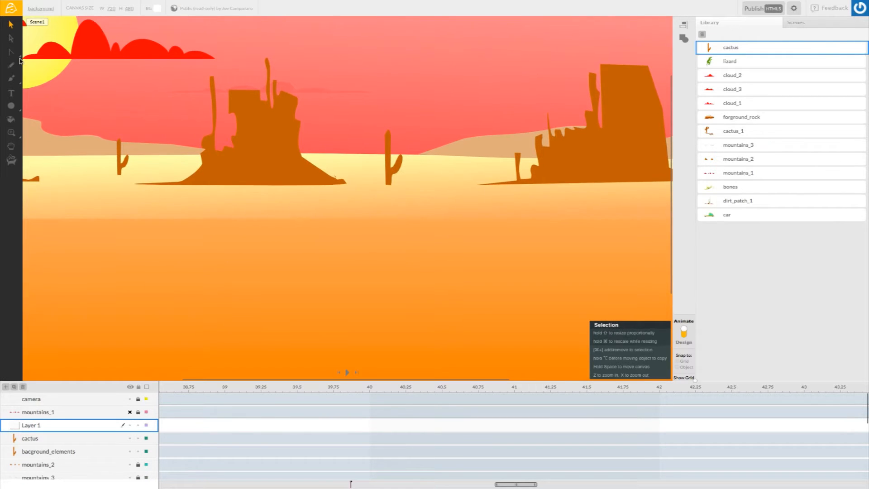
{"action": "left_click", "coordinate": [12, 52]}
{"action": "left_click", "coordinate": [30, 52]}
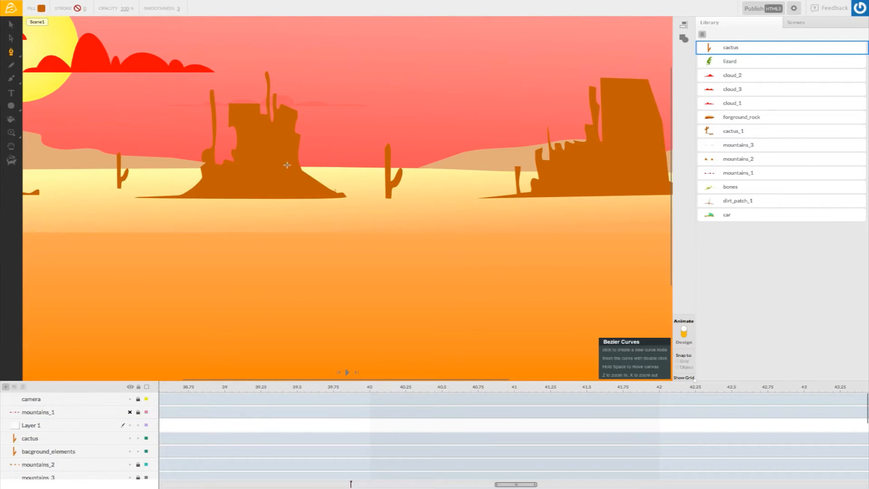
{"action": "left_click", "coordinate": [421, 201]}
{"action": "left_click", "coordinate": [409, 183]}
{"action": "left_click", "coordinate": [425, 198]}
{"action": "left_click", "coordinate": [423, 181]}
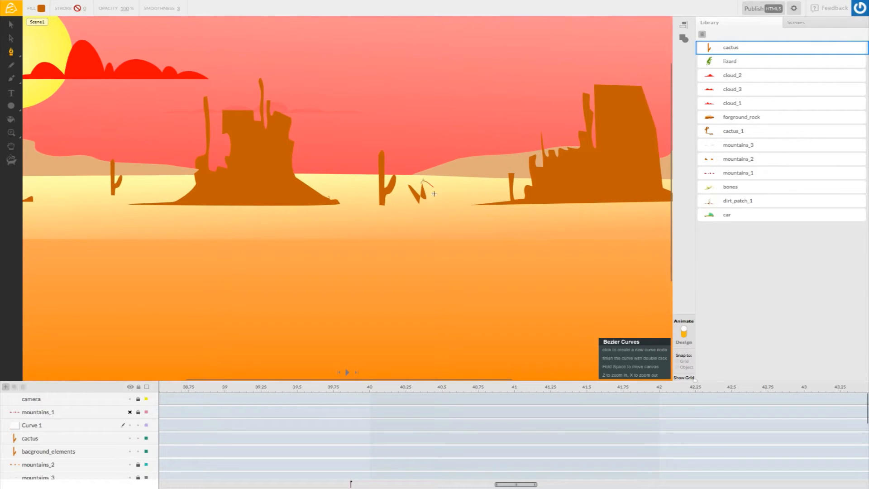
{"action": "left_click", "coordinate": [431, 199]}
{"action": "left_click", "coordinate": [437, 183]}
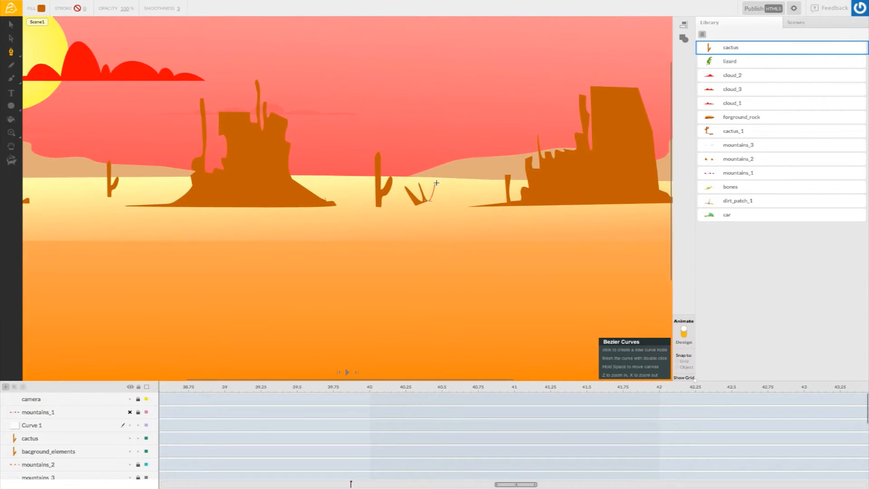
{"action": "left_click", "coordinate": [434, 204]}
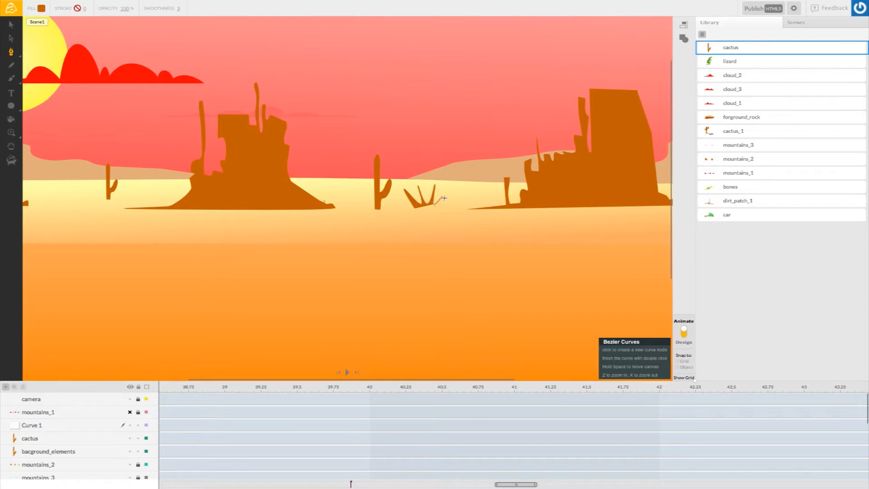
{"action": "left_click", "coordinate": [448, 191]}
{"action": "left_click", "coordinate": [440, 209]}
{"action": "left_click", "coordinate": [459, 202]}
{"action": "double_click", "coordinate": [438, 212]}
{"action": "left_click", "coordinate": [439, 212]}
{"action": "double_click", "coordinate": [415, 208]}
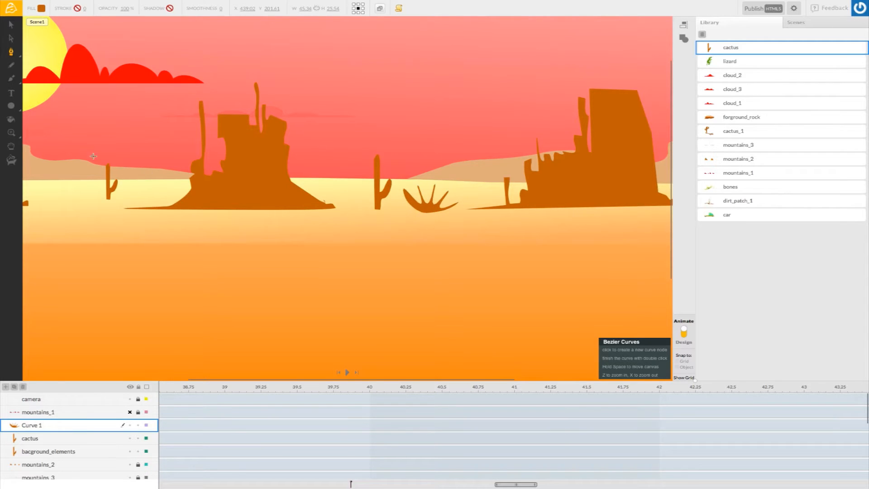
- Convert the curved nodes along the plant's base and its left and middle spikes into sharp corners
{"action": "left_click", "coordinate": [12, 132]}
{"action": "left_click", "coordinate": [425, 195]}
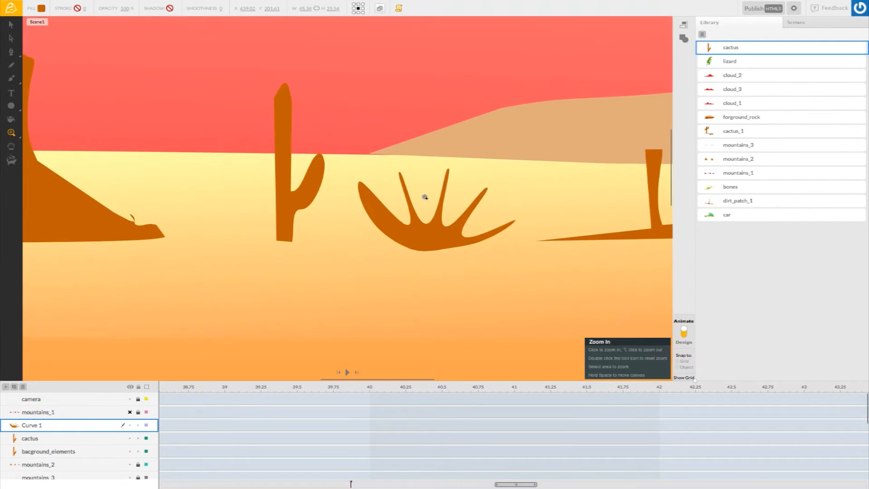
{"action": "key", "text": "space"}
{"action": "left_click_drag", "start_coordinate": [264, 138], "coordinate": [111, 129]}
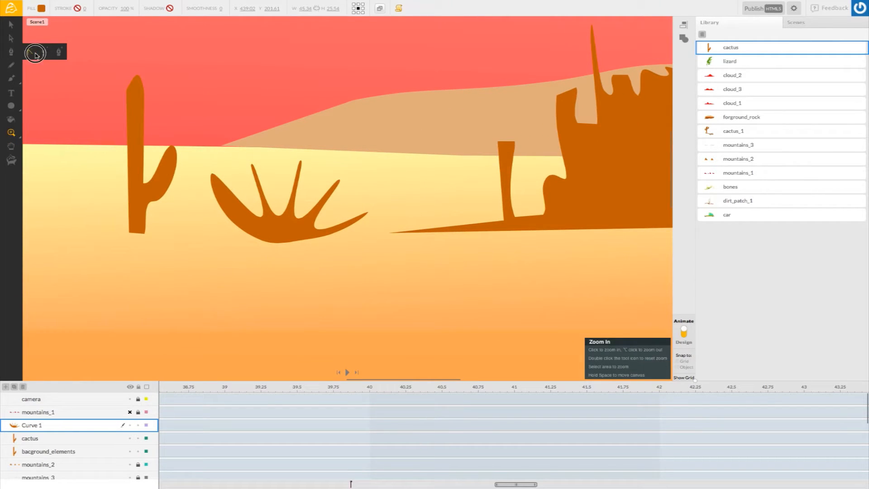
{"action": "left_click", "coordinate": [30, 52]}
{"action": "left_click", "coordinate": [238, 223]}
{"action": "left_click", "coordinate": [233, 221]}
{"action": "left_click", "coordinate": [271, 244]}
{"action": "left_click", "coordinate": [243, 208]}
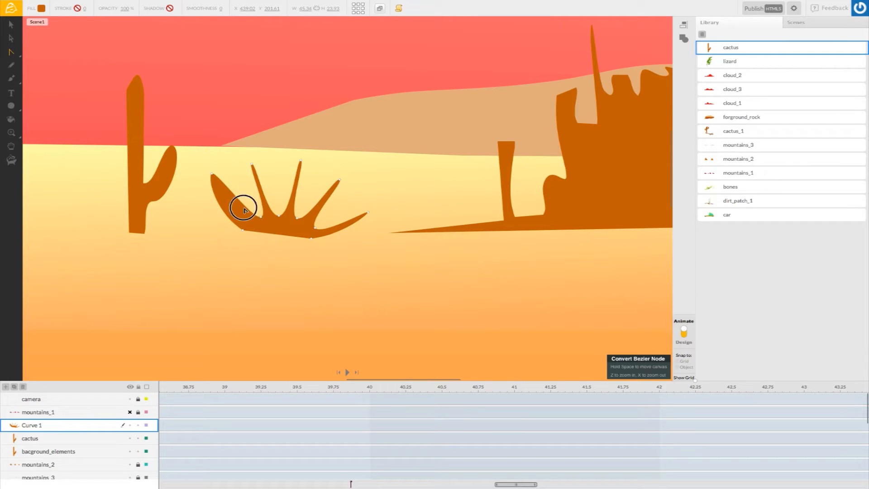
{"action": "left_click", "coordinate": [226, 213]}
{"action": "left_click", "coordinate": [261, 218]}
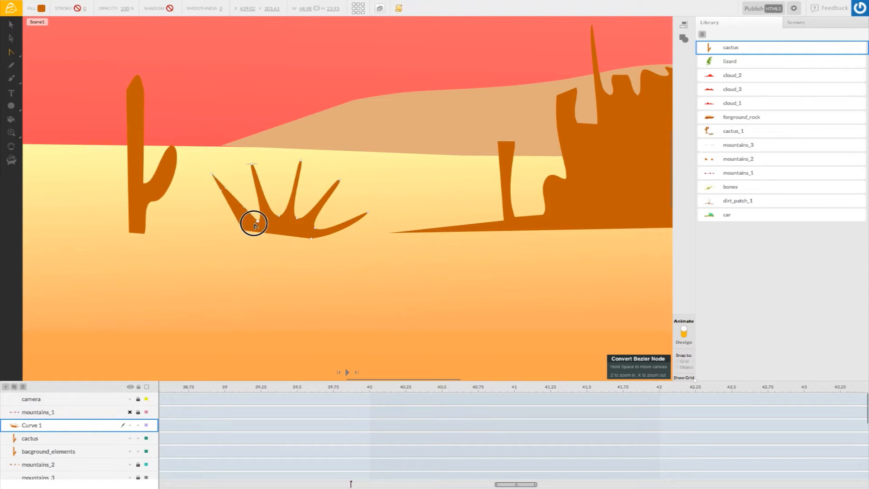
{"action": "left_click", "coordinate": [265, 223]}
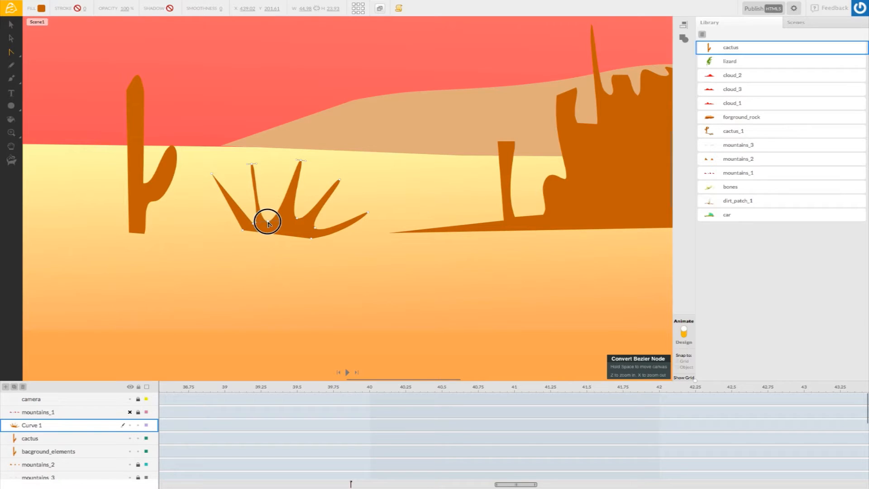
{"action": "left_click", "coordinate": [255, 203]}
{"action": "left_click_drag", "start_coordinate": [297, 219], "coordinate": [285, 221]}
{"action": "left_click", "coordinate": [290, 198]}
{"action": "left_click", "coordinate": [277, 213]}
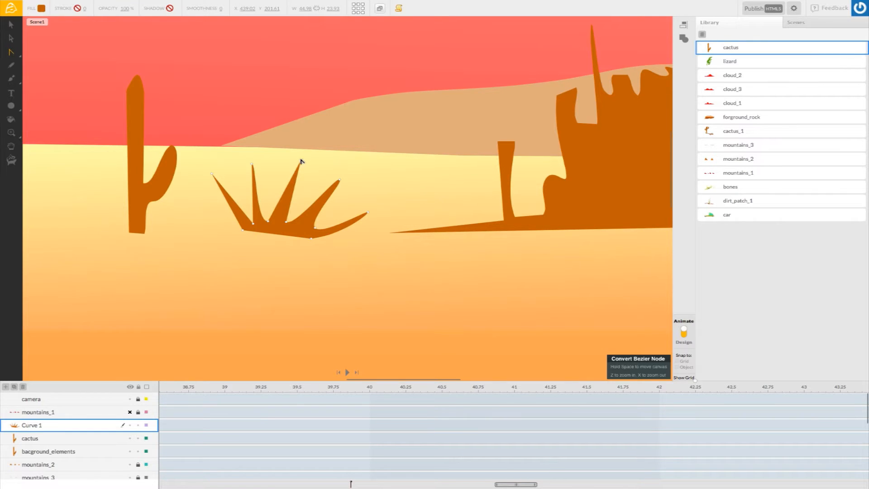
- Shorten the plant's three right spikes and pull their base nodes inward as sharp corners to make the plant narrower
{"action": "left_click_drag", "start_coordinate": [302, 161], "coordinate": [279, 181]}
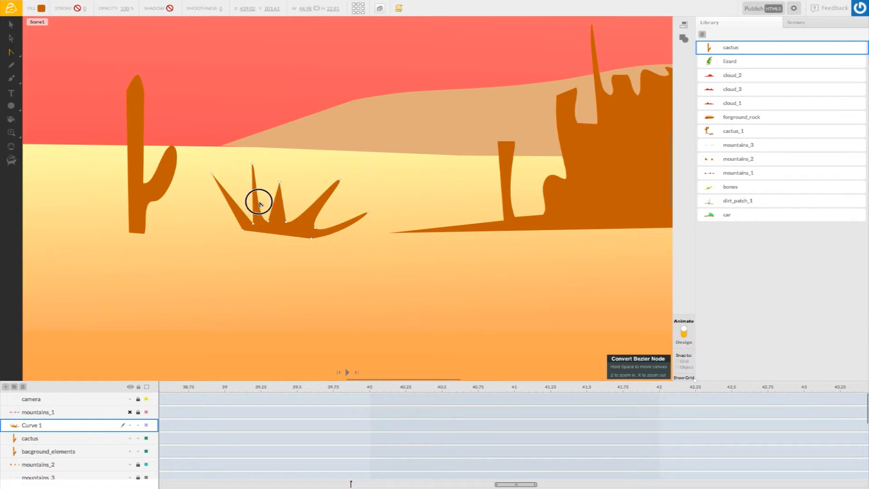
{"action": "left_click", "coordinate": [267, 222]}
{"action": "left_click_drag", "start_coordinate": [267, 222], "coordinate": [275, 222]}
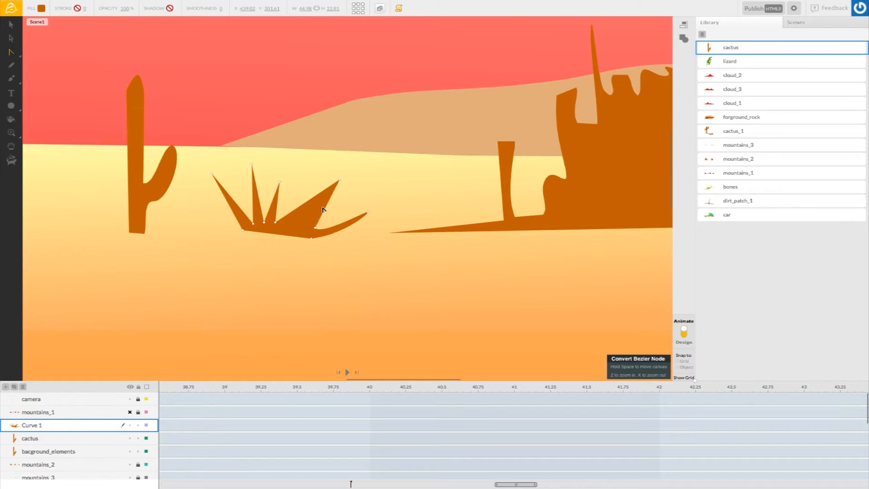
{"action": "left_click_drag", "start_coordinate": [340, 181], "coordinate": [293, 197]}
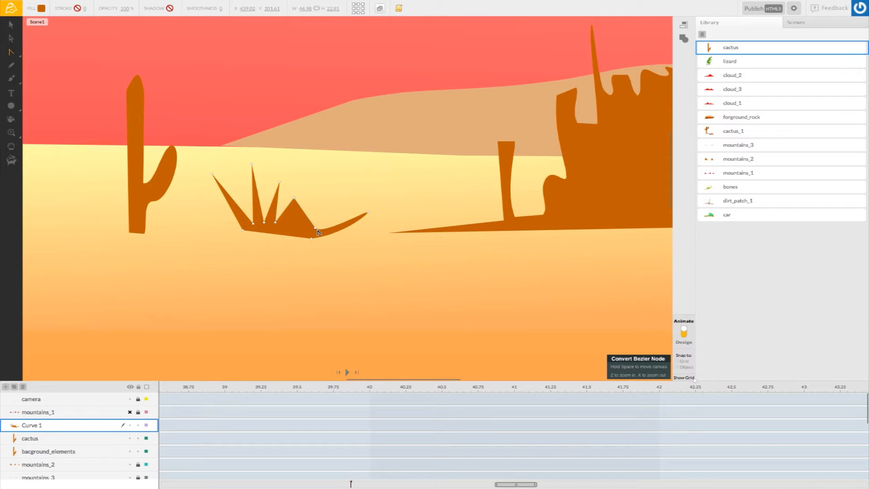
{"action": "left_click_drag", "start_coordinate": [299, 230], "coordinate": [287, 224]}
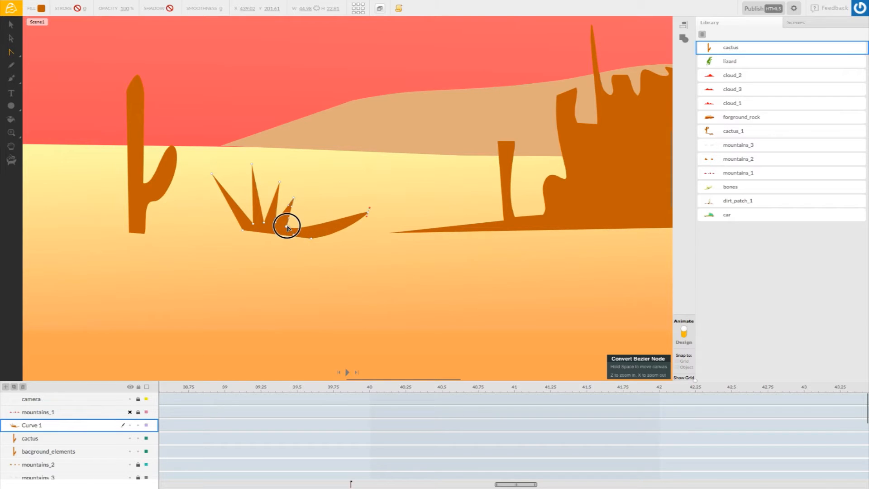
{"action": "left_click_drag", "start_coordinate": [368, 212], "coordinate": [316, 207]}
{"action": "left_click", "coordinate": [321, 239]}
{"action": "left_click_drag", "start_coordinate": [313, 240], "coordinate": [287, 235]}
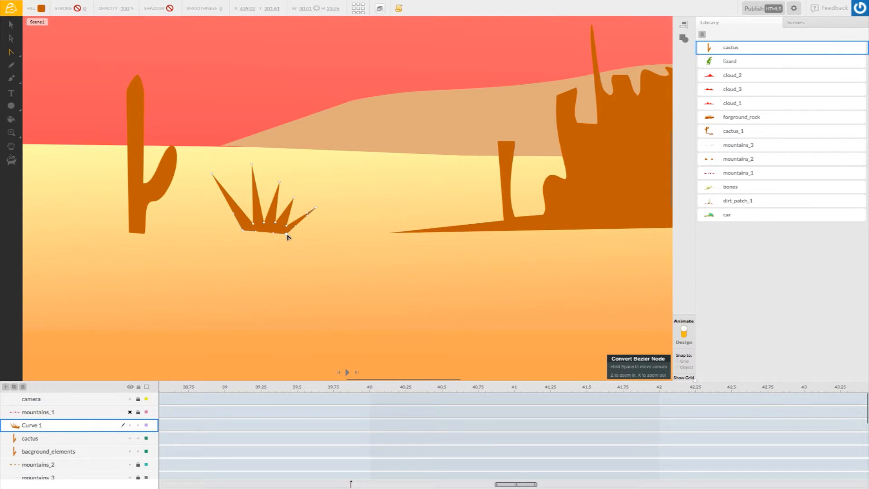
- Raise the fourth spike's tip, shorten the two left spikes and narrow the base for a compact plant about 24 by 16
{"action": "left_click_drag", "start_coordinate": [294, 199], "coordinate": [296, 186]}
{"action": "left_click_drag", "start_coordinate": [253, 166], "coordinate": [234, 197]}
{"action": "left_click_drag", "start_coordinate": [244, 230], "coordinate": [283, 234]}
{"action": "left_click", "coordinate": [254, 223]}
{"action": "left_click", "coordinate": [258, 231]}
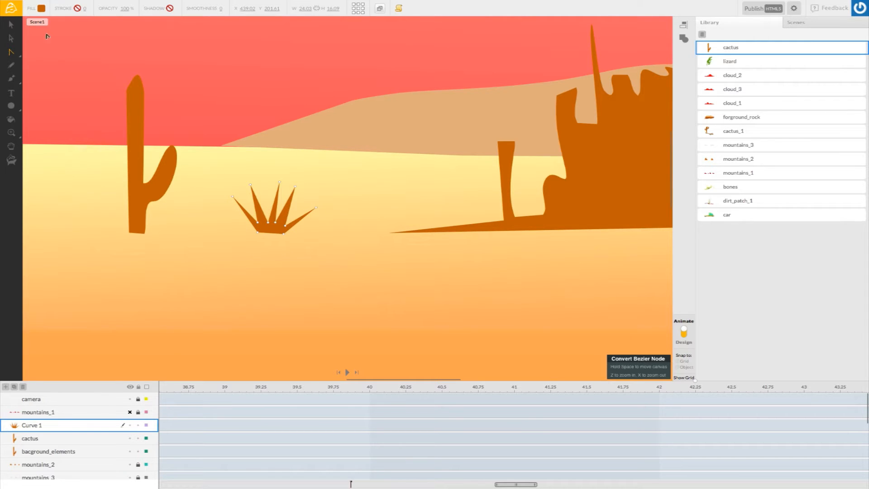
- Scale the spiky plant down to about 17.4 by 11.7 and place it beside the base of the large cactus
{"action": "left_click", "coordinate": [11, 24]}
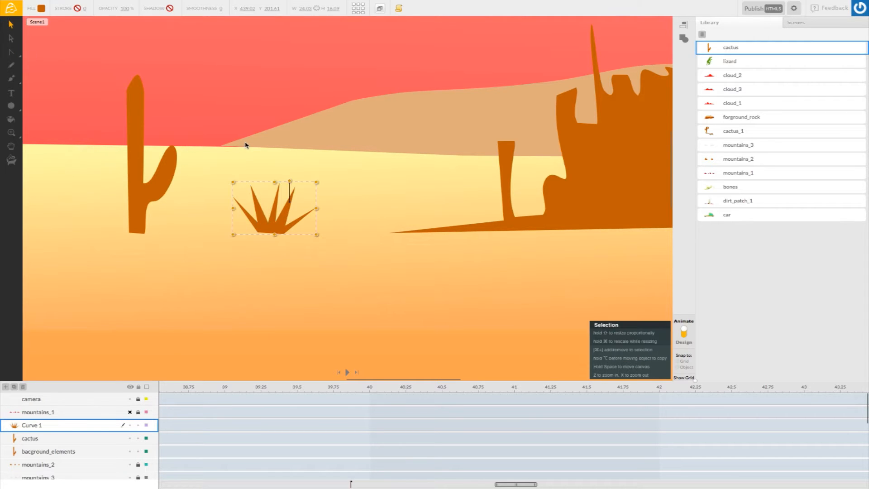
{"action": "left_click", "coordinate": [285, 232]}
{"action": "left_click_drag", "start_coordinate": [316, 182], "coordinate": [313, 205]}
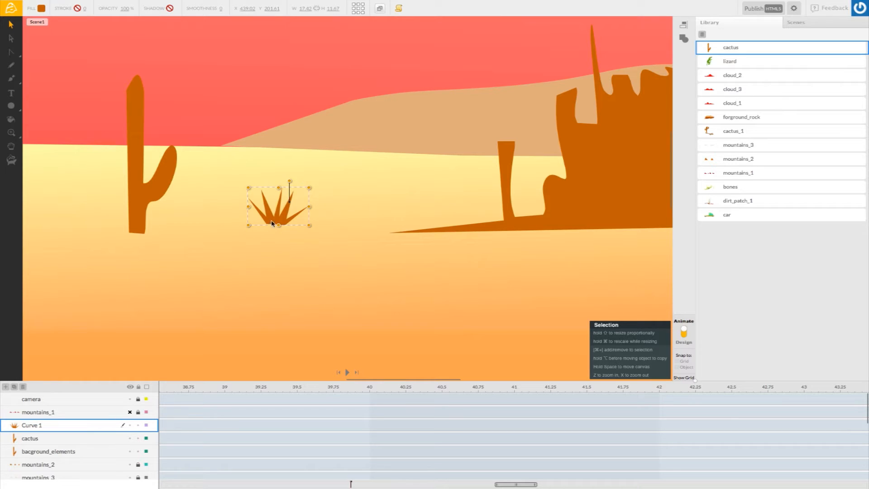
{"action": "left_click_drag", "start_coordinate": [261, 223], "coordinate": [177, 237]}
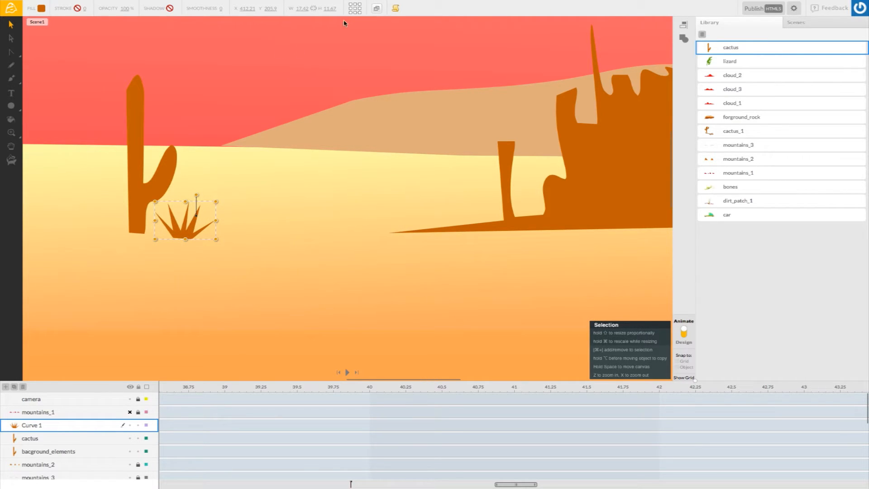
- Add the spiky plant to the library and name the library item cactus_2
{"action": "left_click", "coordinate": [377, 9]}
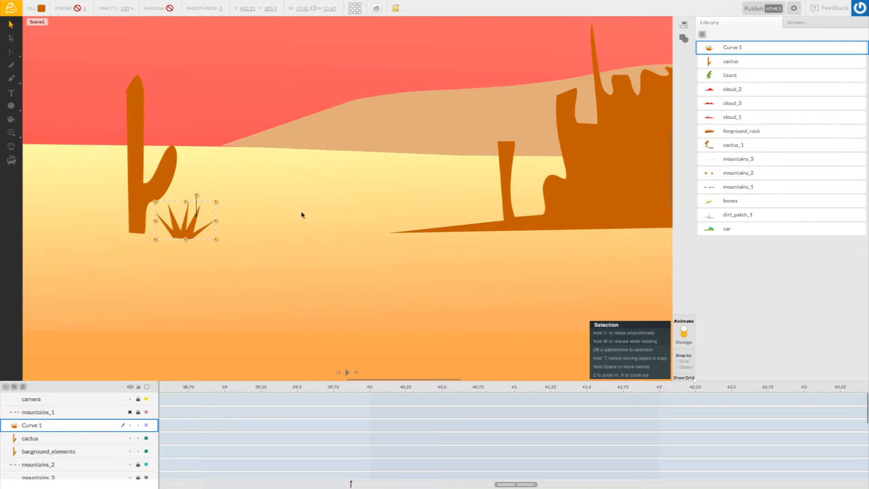
{"action": "double_click", "coordinate": [731, 47]}
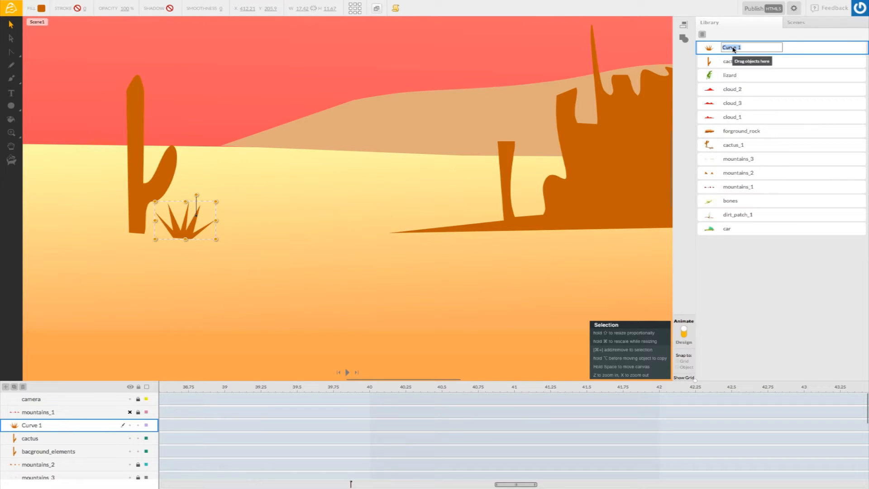
{"action": "type", "text": "cactus_2"}
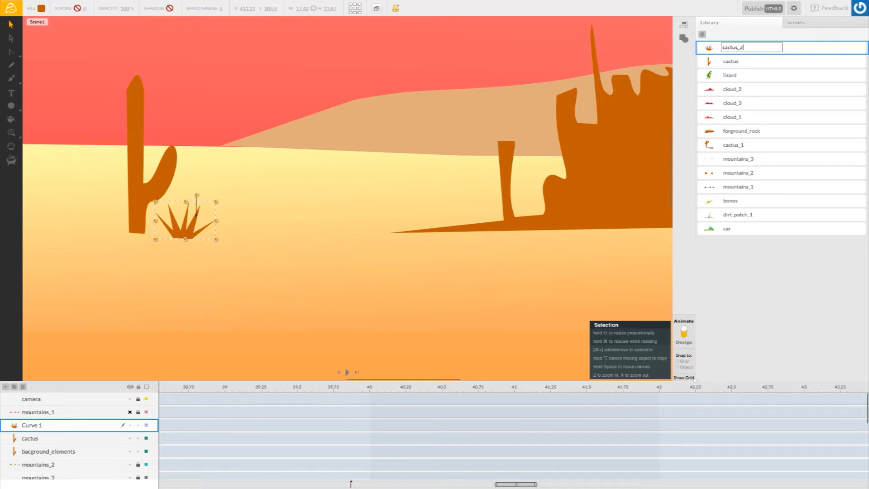
{"action": "left_click", "coordinate": [310, 225]}
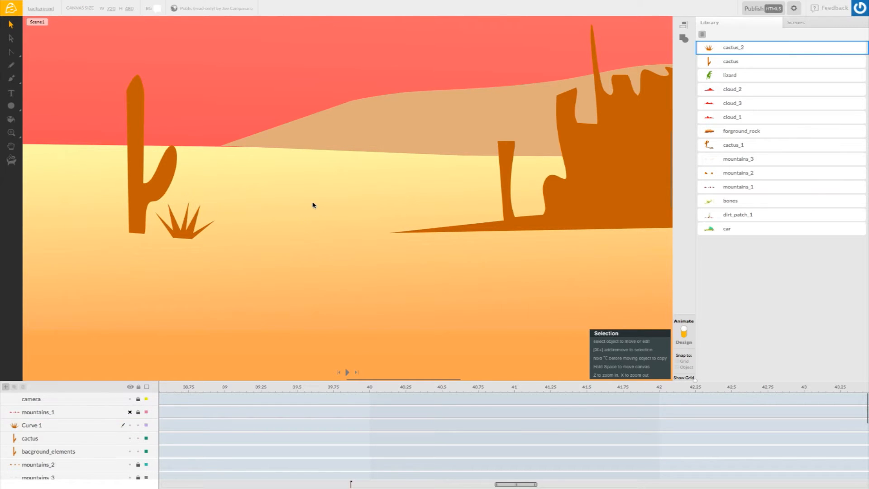
- Rename the spiky plant's Curve 1 layer as cactus_2
{"action": "left_click", "coordinate": [29, 133]}
{"action": "left_click", "coordinate": [241, 195]}
{"action": "left_click", "coordinate": [242, 194]}
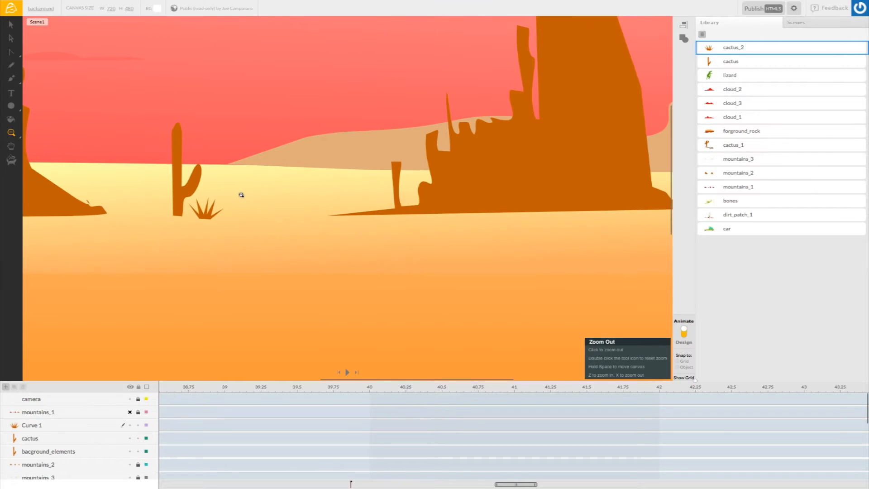
{"action": "left_click", "coordinate": [48, 424]}
{"action": "double_click", "coordinate": [37, 426]}
{"action": "type", "text": "cactus_2"}
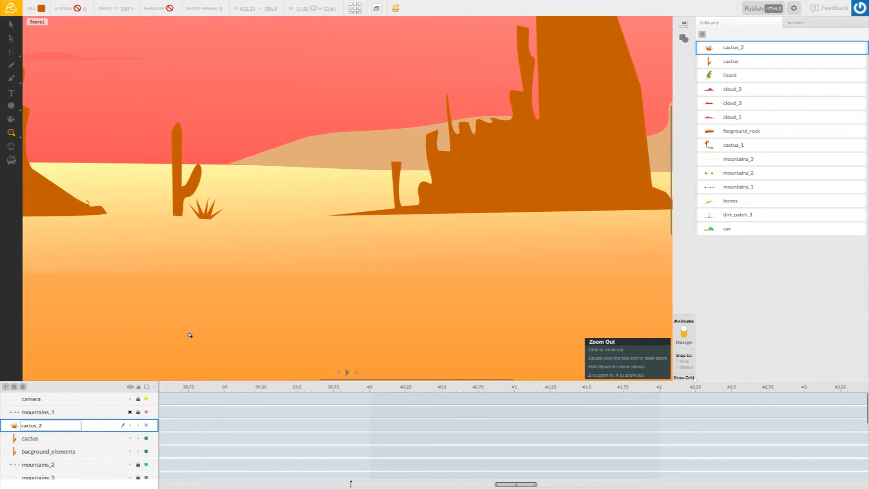
{"action": "left_click", "coordinate": [211, 239]}
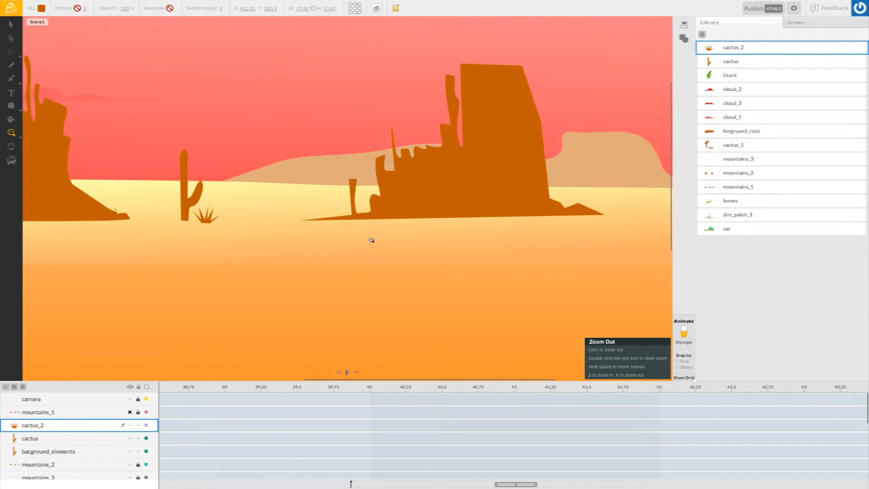
- Place another cactus_2 from the library just below the leftmost rock and move its layer directly beneath mountains_1
{"action": "key", "text": "space"}
{"action": "left_click_drag", "start_coordinate": [320, 182], "coordinate": [582, 190]}
{"action": "left_click_drag", "start_coordinate": [351, 180], "coordinate": [560, 167]}
{"action": "left_click_drag", "start_coordinate": [709, 47], "coordinate": [141, 223]}
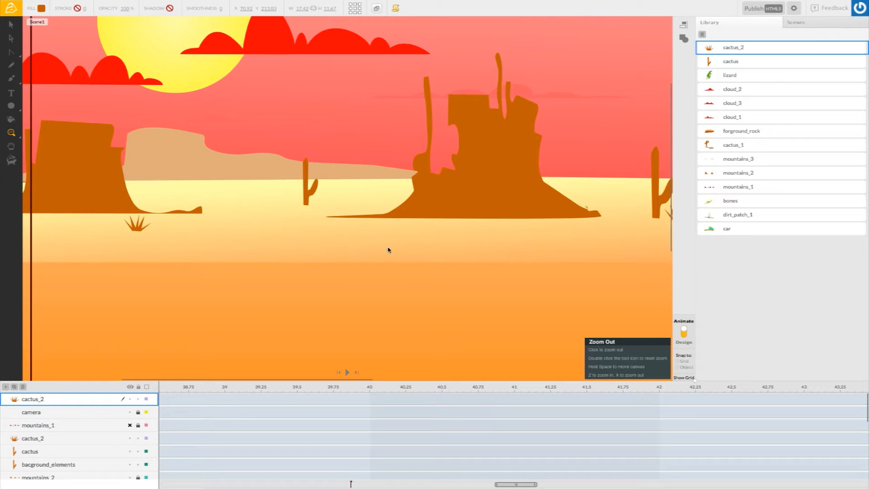
{"action": "left_click_drag", "start_coordinate": [55, 402], "coordinate": [64, 431]}
- Place a third cactus_2 from the library on the sand between the right rock formation and the canvas's right edge
{"action": "key", "text": "space"}
{"action": "left_click_drag", "start_coordinate": [384, 244], "coordinate": [224, 244]}
{"action": "left_click_drag", "start_coordinate": [429, 230], "coordinate": [208, 237]}
{"action": "left_click_drag", "start_coordinate": [485, 234], "coordinate": [147, 233]}
{"action": "key", "text": "x"}
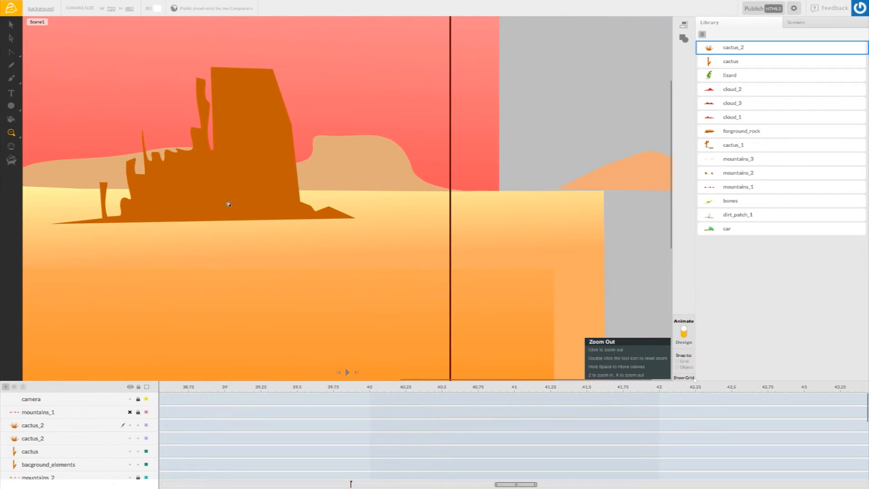
{"action": "left_click_drag", "start_coordinate": [713, 50], "coordinate": [434, 221]}
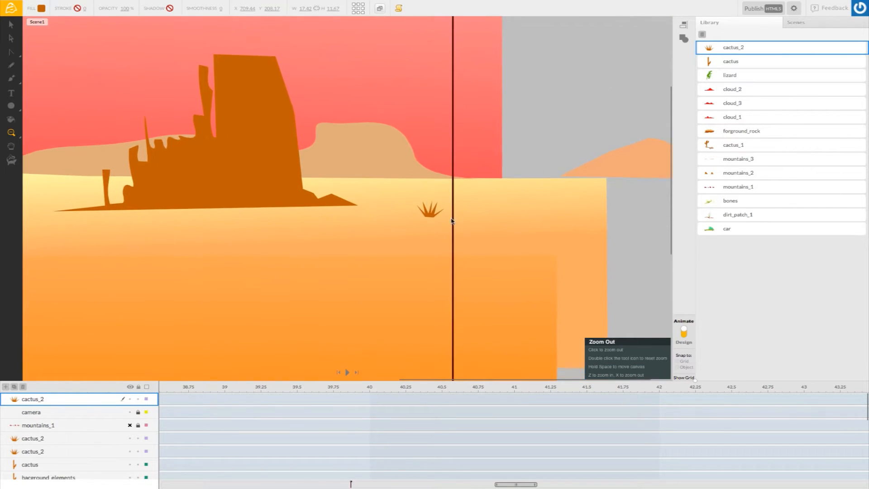
- Scale the cactus_2 near the canvas's right edge down to about 12 by 8
{"action": "left_click", "coordinate": [430, 214]}
{"action": "left_click", "coordinate": [11, 25]}
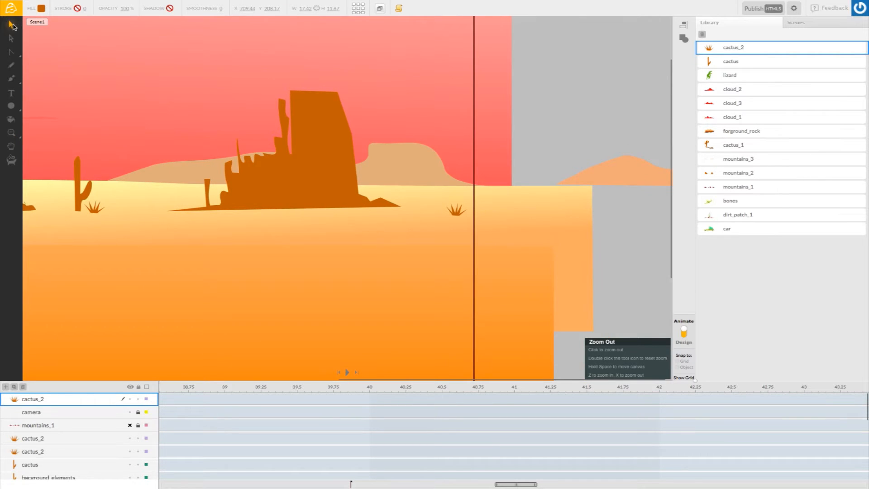
{"action": "left_click", "coordinate": [462, 212]}
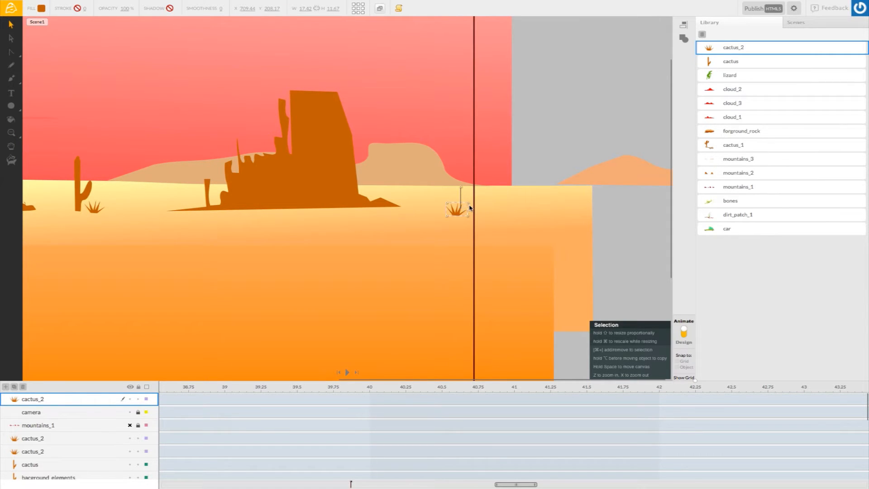
{"action": "left_click_drag", "start_coordinate": [469, 206], "coordinate": [466, 208]}
{"action": "left_click", "coordinate": [452, 227]}
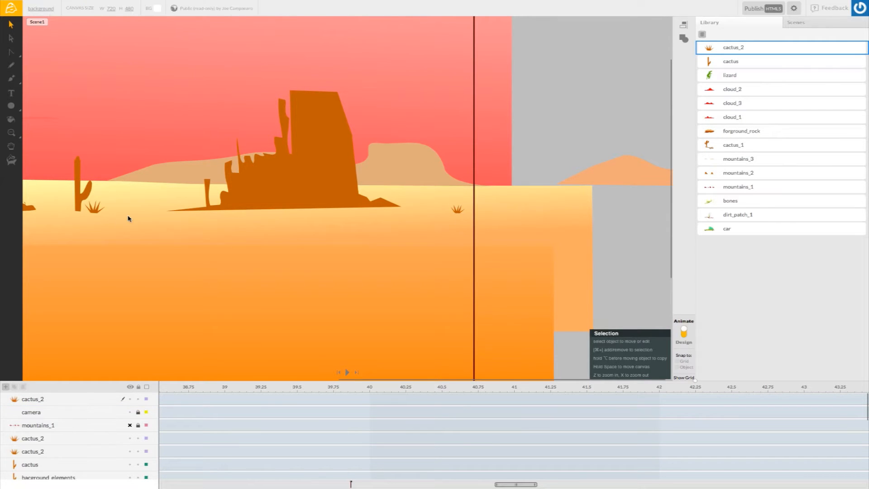
- Move the topmost cactus_2 layer directly beneath the mountains_1 layer
{"action": "left_click", "coordinate": [12, 134]}
{"action": "left_click", "coordinate": [149, 169]}
{"action": "left_click", "coordinate": [152, 172]}
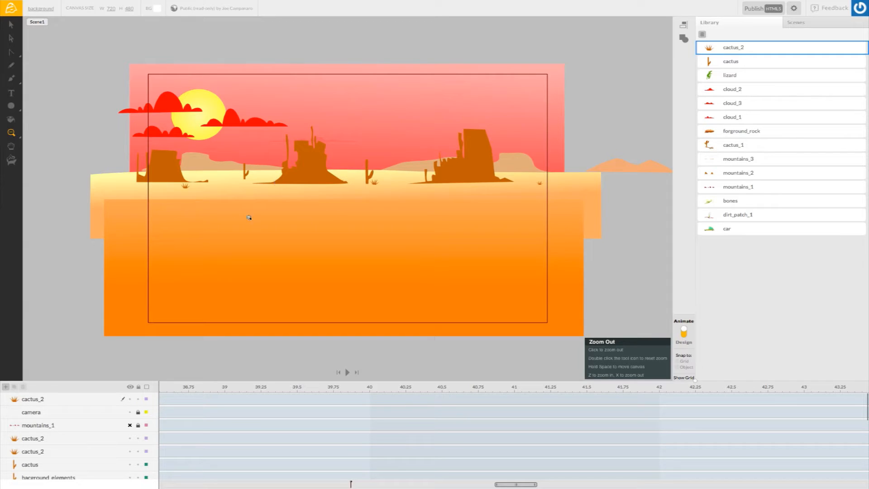
{"action": "left_click_drag", "start_coordinate": [59, 400], "coordinate": [65, 434]}
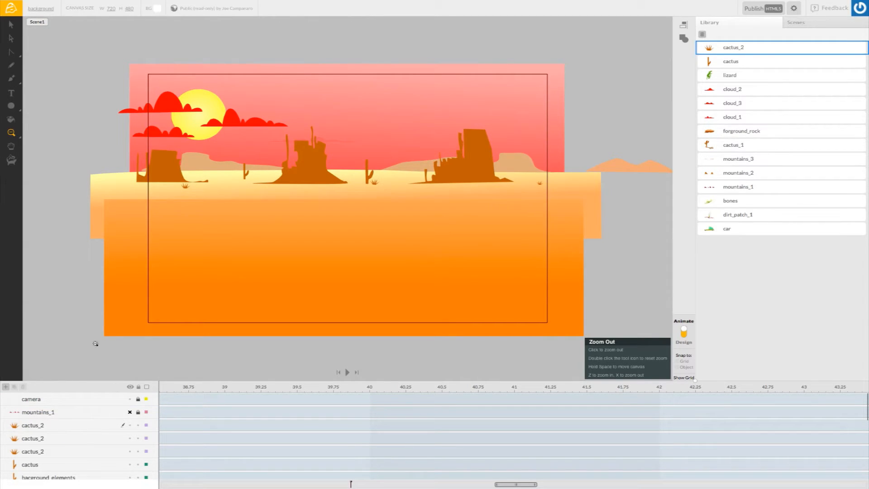
- Add a new empty layer directly above the uppermost cactus_2 layer
{"action": "left_click", "coordinate": [29, 133]}
{"action": "left_click", "coordinate": [544, 179]}
{"action": "left_click", "coordinate": [543, 179]}
{"action": "left_click", "coordinate": [544, 179]}
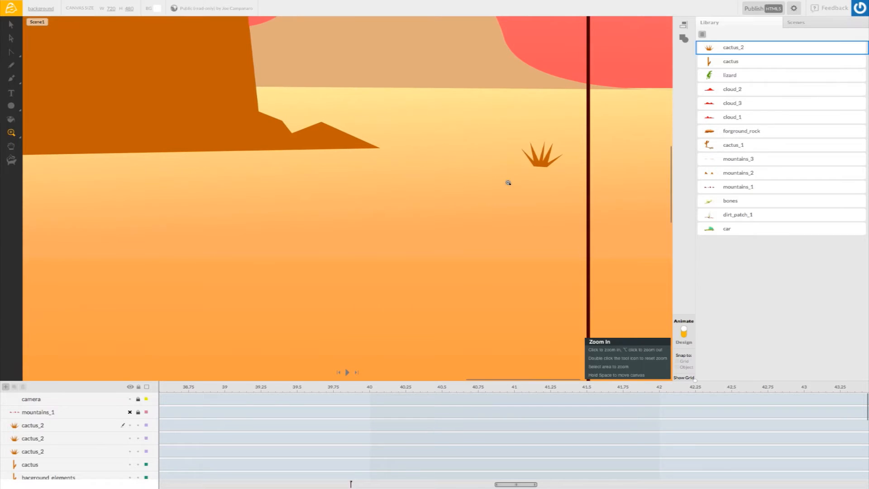
{"action": "key", "text": "space"}
{"action": "left_click_drag", "start_coordinate": [460, 165], "coordinate": [297, 273]}
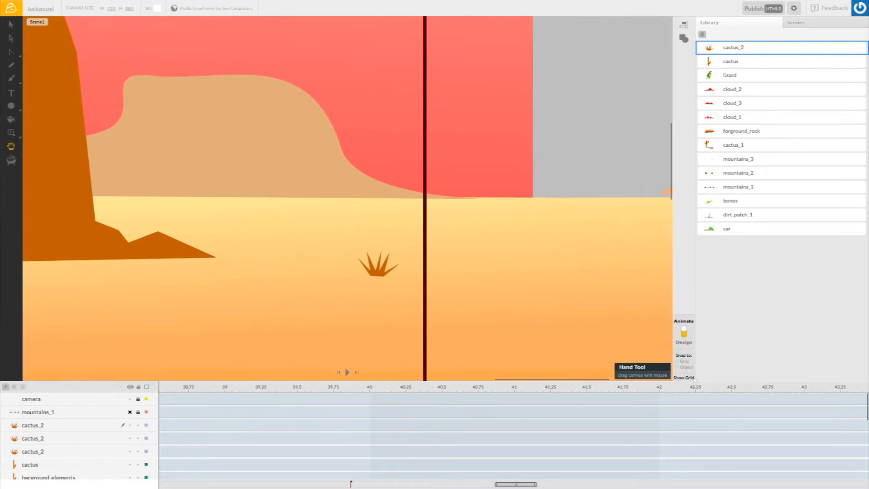
{"action": "left_click", "coordinate": [71, 432]}
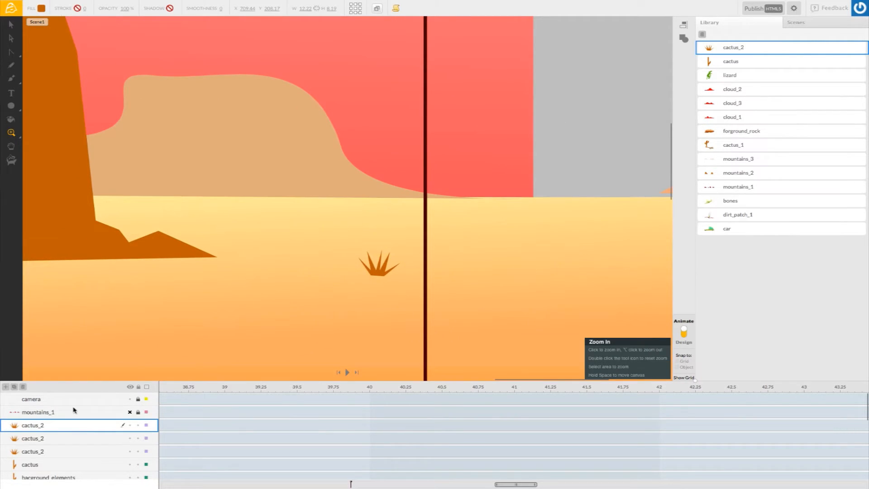
{"action": "left_click", "coordinate": [6, 387]}
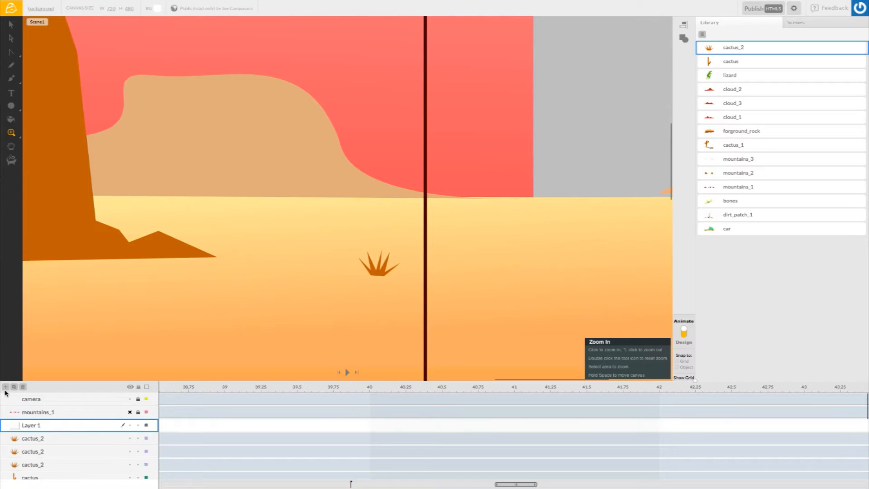
- Draw an oval cactus left of the small spiky plant: a body about 9 across, one left lobe and two stacked right lobes
{"action": "mouse_move", "coordinate": [14, 107]}
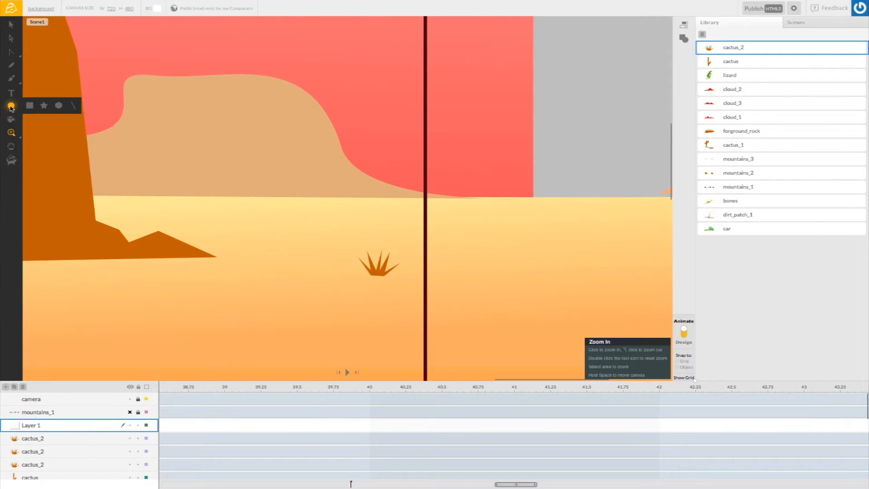
{"action": "left_click", "coordinate": [11, 106]}
{"action": "left_click_drag", "start_coordinate": [293, 223], "coordinate": [323, 254]}
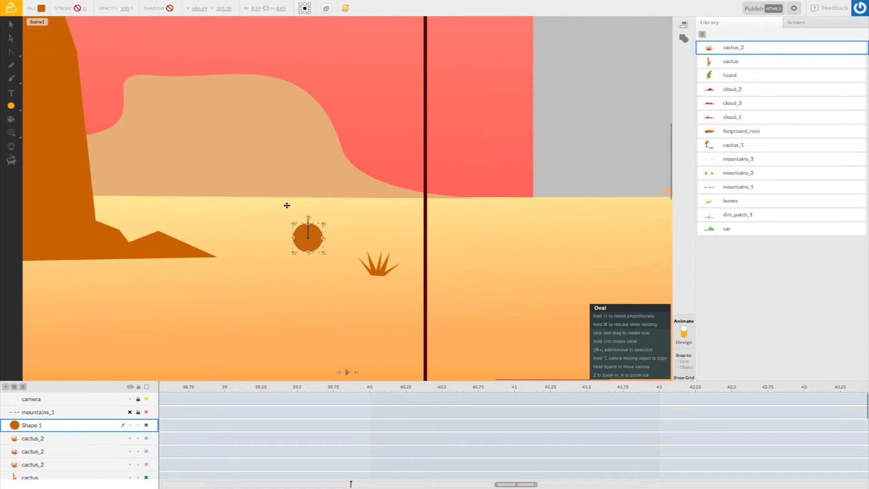
{"action": "left_click_drag", "start_coordinate": [287, 211], "coordinate": [300, 228]}
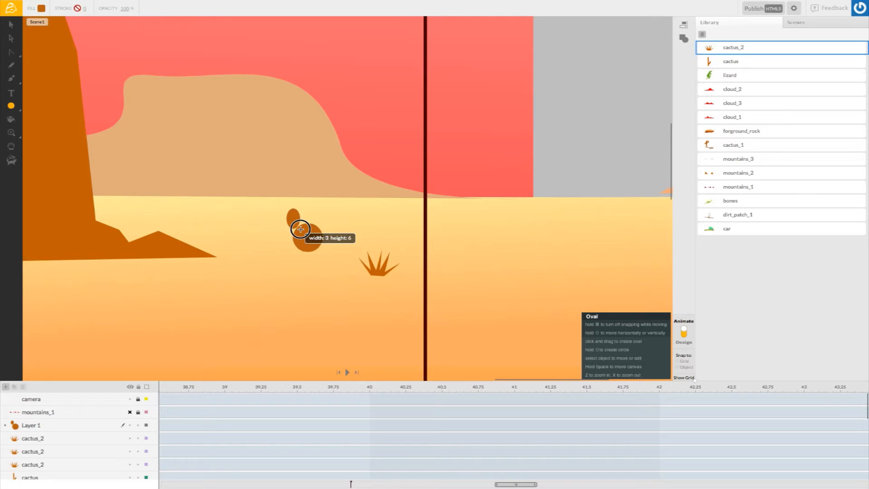
{"action": "mouse_move", "coordinate": [300, 230]}
{"action": "left_mouse_down"}
{"action": "mouse_move", "coordinate": [329, 229]}
{"action": "mouse_move", "coordinate": [329, 200]}
{"action": "mouse_move", "coordinate": [330, 208]}
{"action": "mouse_move", "coordinate": [322, 203]}
{"action": "mouse_move", "coordinate": [332, 223]}
{"action": "left_mouse_up"}
{"action": "left_click", "coordinate": [344, 213]}
- Nudge the top right lobe and the left lobe inward so they overlap the rest of the oval cactus
{"action": "left_click", "coordinate": [10, 25]}
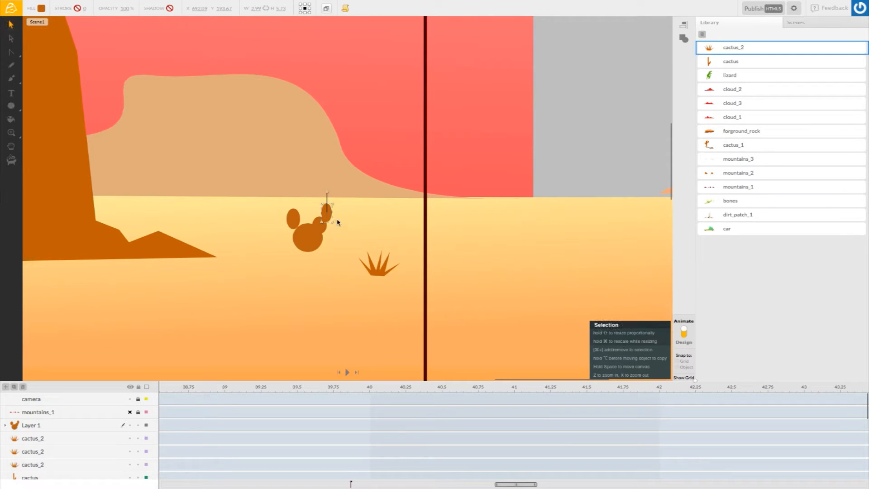
{"action": "left_click", "coordinate": [295, 216]}
{"action": "left_click_drag", "start_coordinate": [295, 217], "coordinate": [295, 221]}
- Examine which oval each shape inside Layer 1 stands for
{"action": "left_click", "coordinate": [5, 426]}
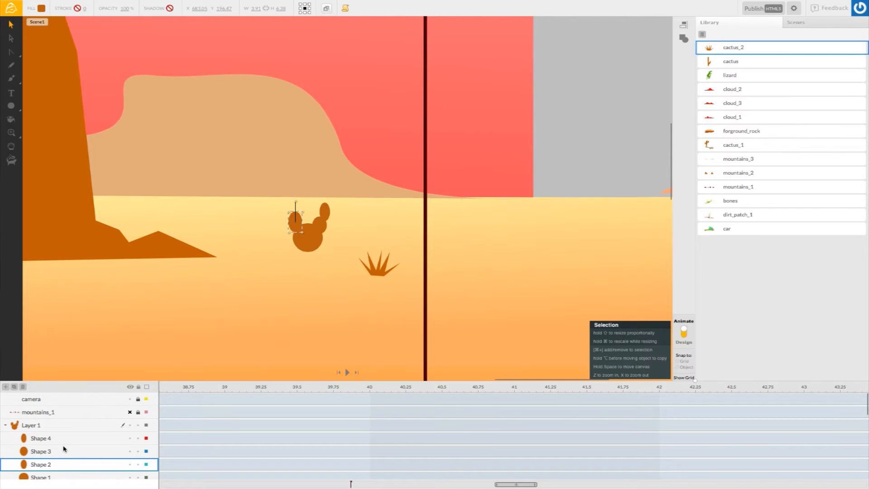
{"action": "scroll", "coordinate": [65, 449], "scroll_direction": "down", "scroll_amount": 1}
{"action": "left_click", "coordinate": [50, 469]}
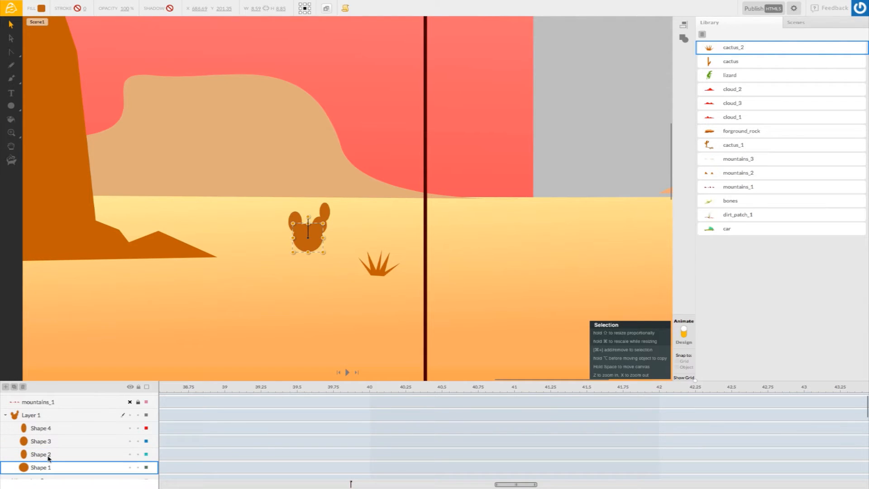
{"action": "left_click", "coordinate": [49, 454]}
{"action": "left_click", "coordinate": [48, 442]}
{"action": "left_click", "coordinate": [48, 430]}
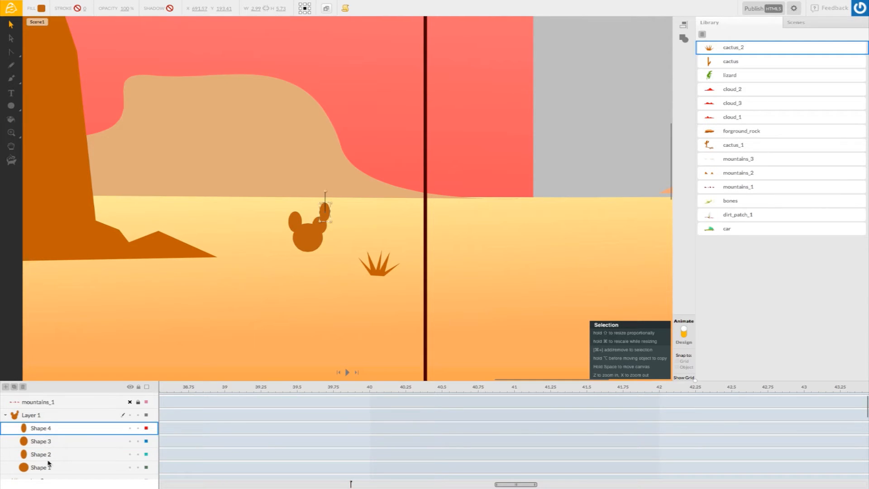
{"action": "left_click", "coordinate": [10, 415]}
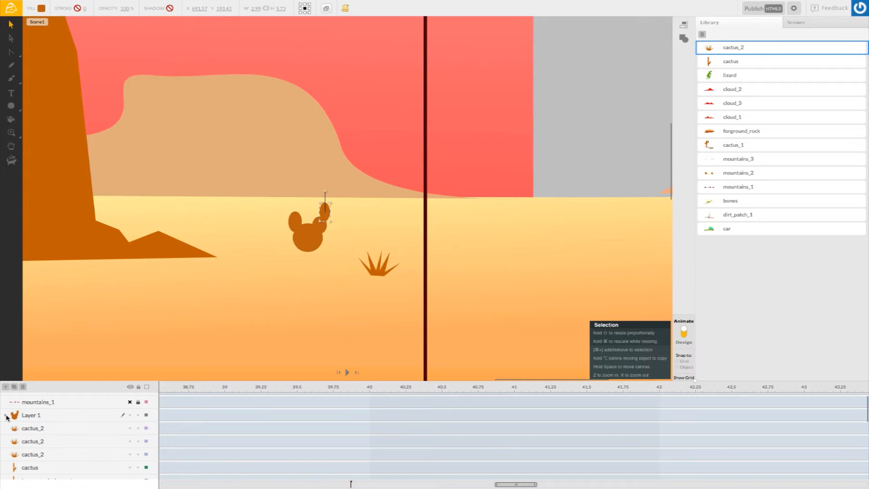
- Rename Layer 1 as oval_cactus
{"action": "double_click", "coordinate": [31, 417]}
{"action": "type", "text": "oval_cactus"}
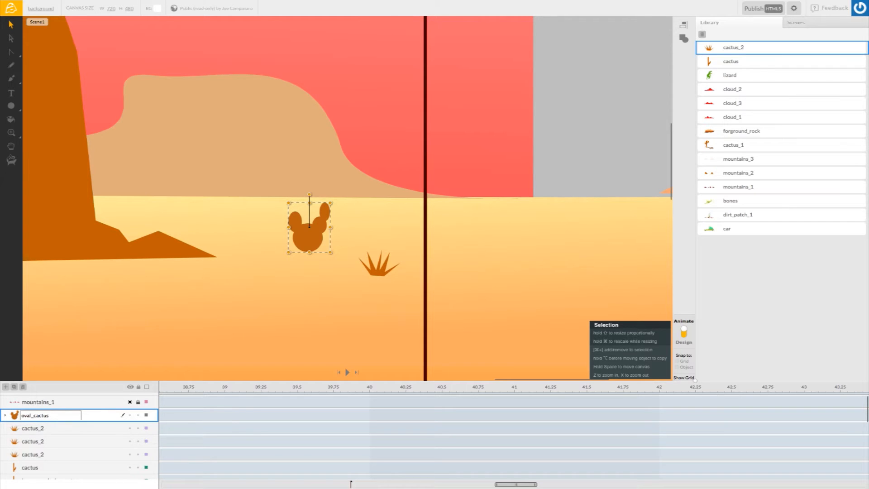
{"action": "left_click", "coordinate": [170, 327]}
- Reshape the cactus's left oval into a narrower, curved lobe about 3.1 wide and 6 high by converting its nodes
{"action": "scroll", "coordinate": [284, 232], "scroll_direction": "down", "scroll_amount": 2}
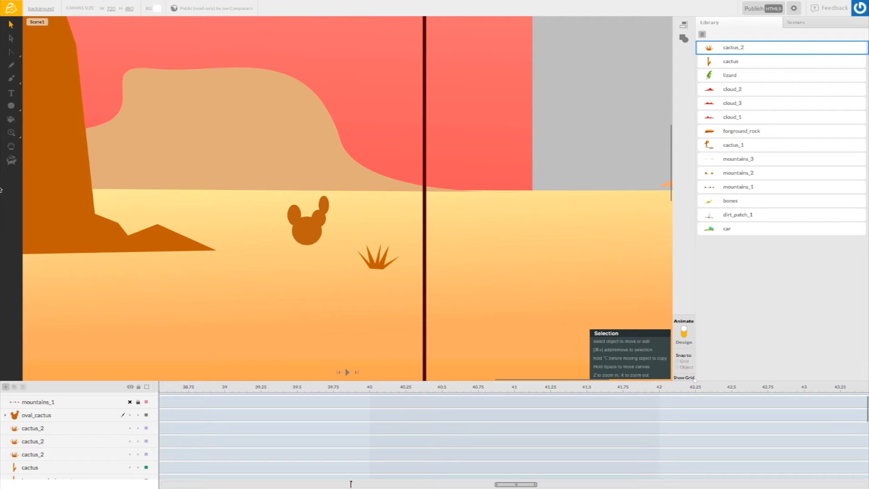
{"action": "left_click", "coordinate": [11, 132]}
{"action": "left_click", "coordinate": [324, 240]}
{"action": "left_click", "coordinate": [309, 206]}
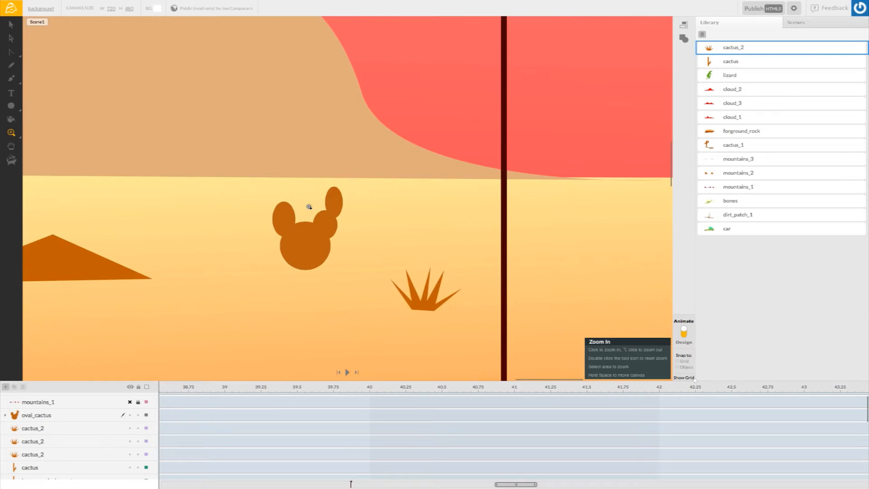
{"action": "left_click", "coordinate": [309, 207]}
{"action": "mouse_move", "coordinate": [12, 53]}
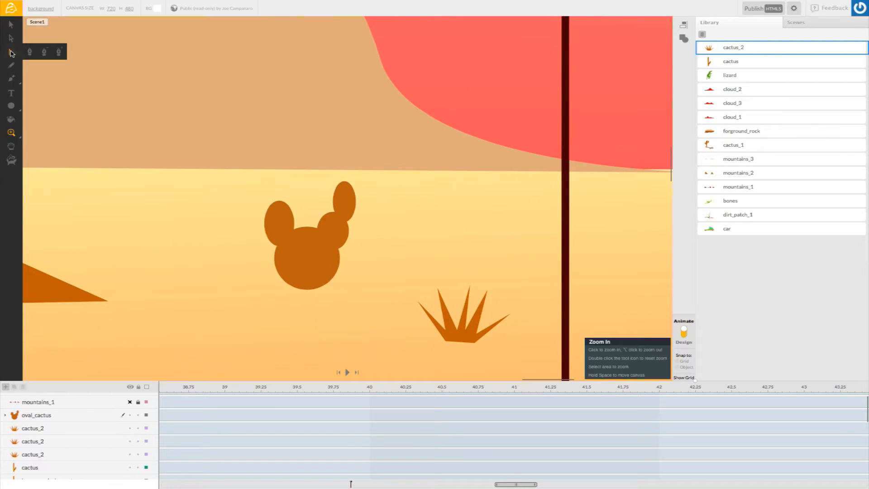
{"action": "left_click", "coordinate": [15, 53]}
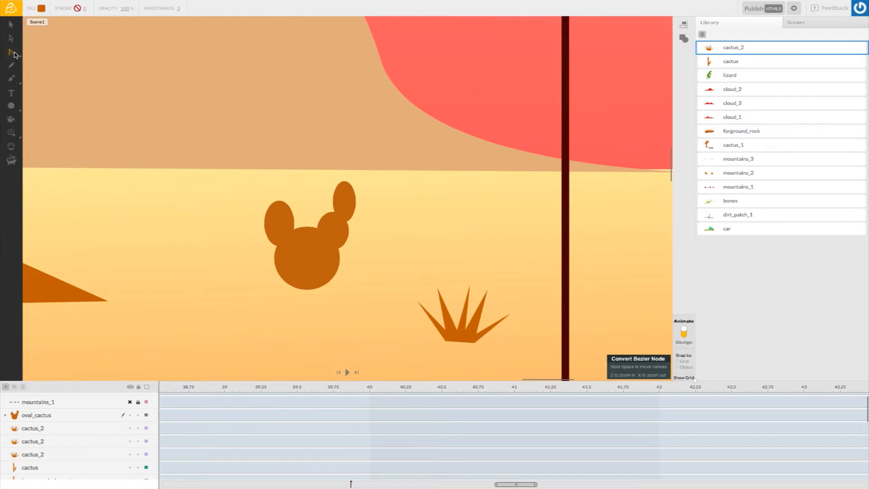
{"action": "left_click", "coordinate": [279, 229]}
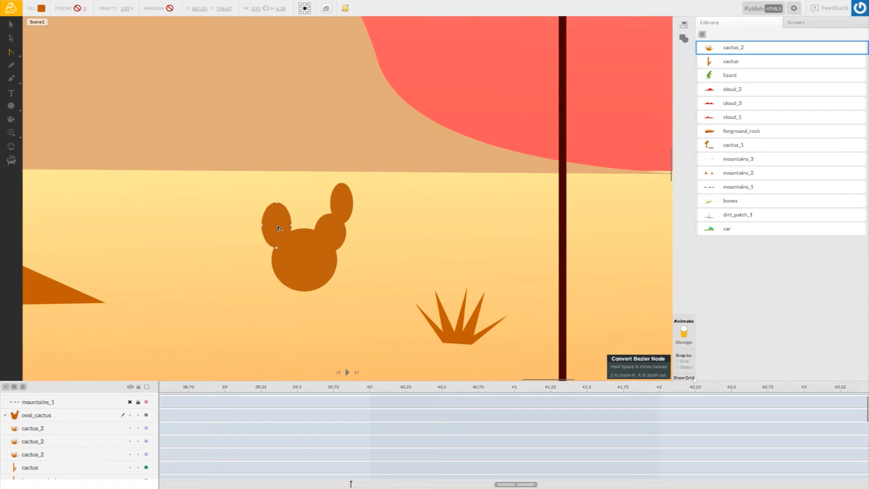
{"action": "left_click_drag", "start_coordinate": [262, 225], "coordinate": [273, 207]}
- Slim the cactus's top right oval to about 2.3 wide by converting its side nodes
{"action": "left_click", "coordinate": [306, 254]}
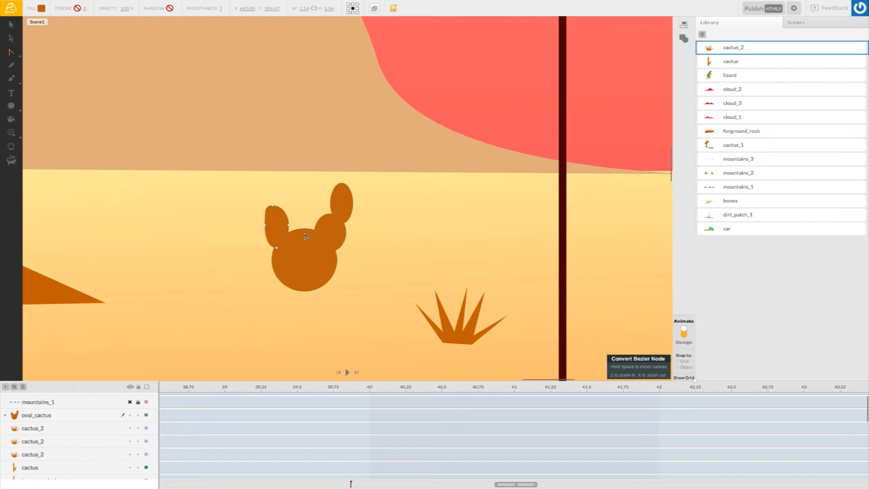
{"action": "left_click", "coordinate": [328, 223]}
{"action": "left_click", "coordinate": [403, 241]}
{"action": "left_click", "coordinate": [341, 203]}
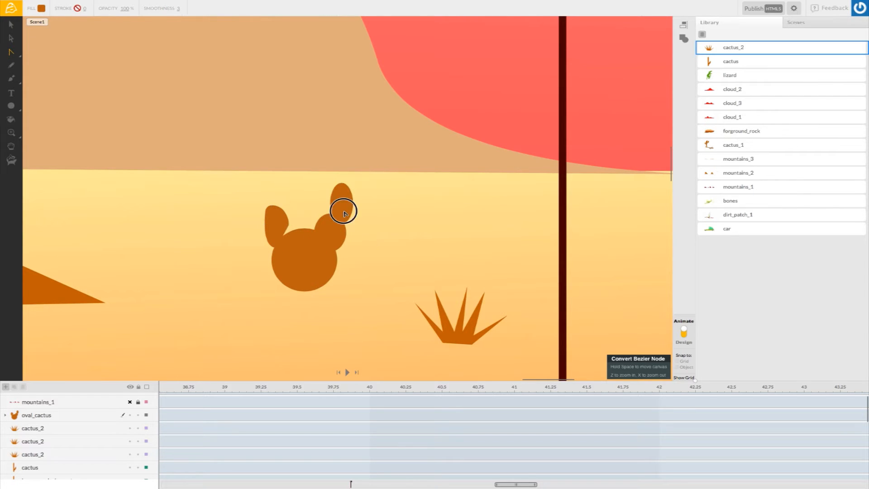
{"action": "scroll", "coordinate": [345, 213], "scroll_direction": "up", "scroll_amount": 1}
{"action": "left_click", "coordinate": [351, 209]}
{"action": "mouse_move", "coordinate": [351, 209]}
{"action": "left_mouse_down"}
{"action": "mouse_move", "coordinate": [324, 210]}
{"action": "mouse_move", "coordinate": [354, 230]}
{"action": "mouse_move", "coordinate": [352, 212]}
{"action": "left_mouse_up"}
{"action": "left_click", "coordinate": [340, 230]}
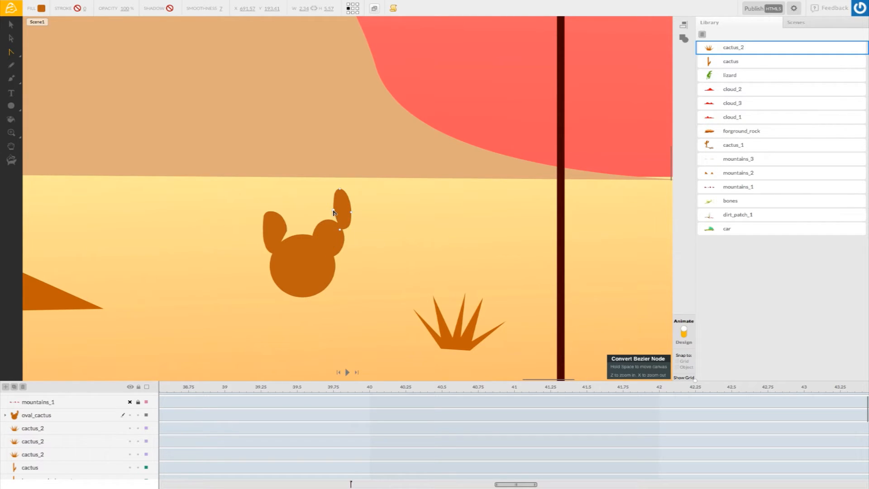
{"action": "left_click_drag", "start_coordinate": [335, 217], "coordinate": [334, 222]}
- Widen the round cactus body to about 10.2 by moving its side nodes outward and slightly down
{"action": "left_click", "coordinate": [303, 285]}
{"action": "left_click", "coordinate": [287, 296]}
{"action": "left_click", "coordinate": [20, 41]}
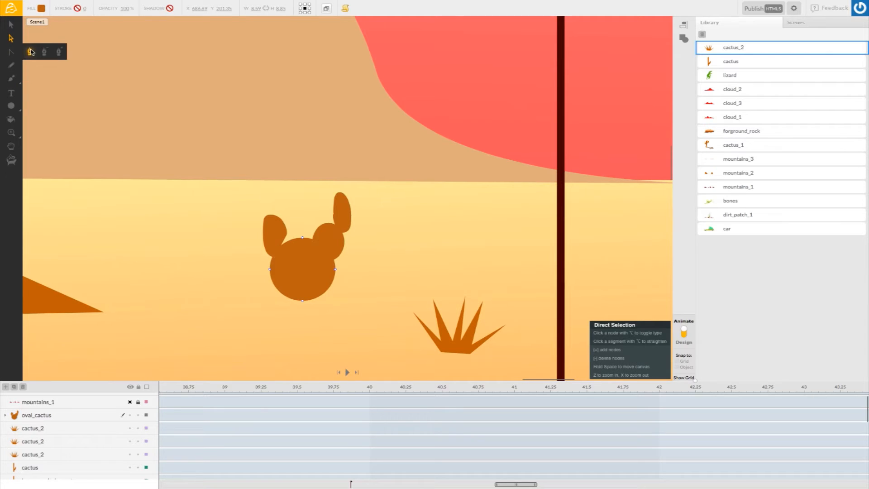
{"action": "left_click", "coordinate": [14, 52]}
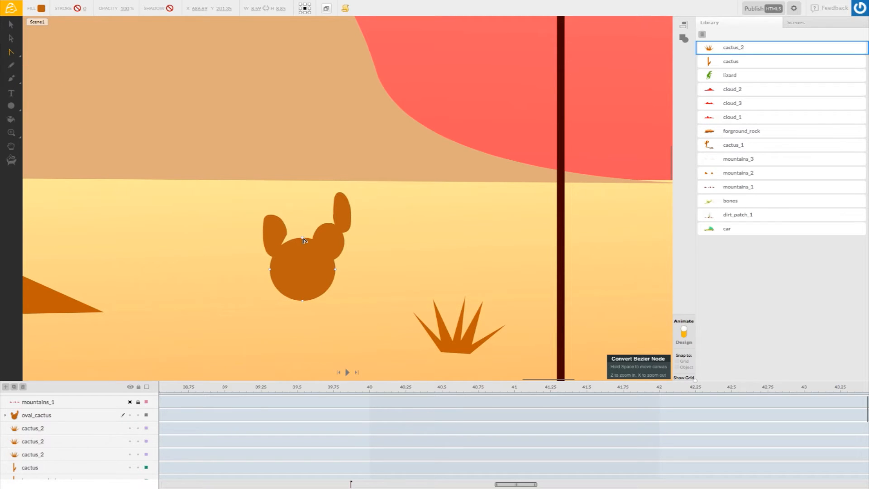
{"action": "left_click_drag", "start_coordinate": [270, 272], "coordinate": [261, 273]}
{"action": "left_click_drag", "start_coordinate": [336, 272], "coordinate": [338, 277]}
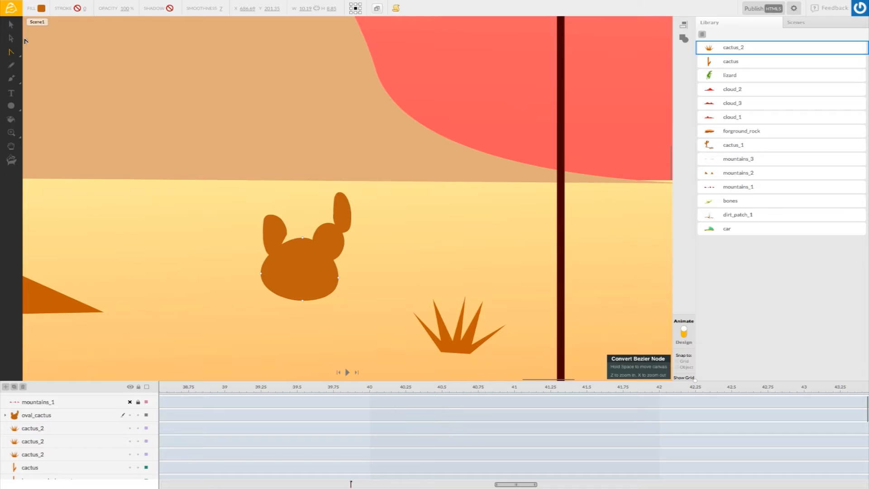
{"action": "left_click", "coordinate": [10, 38]}
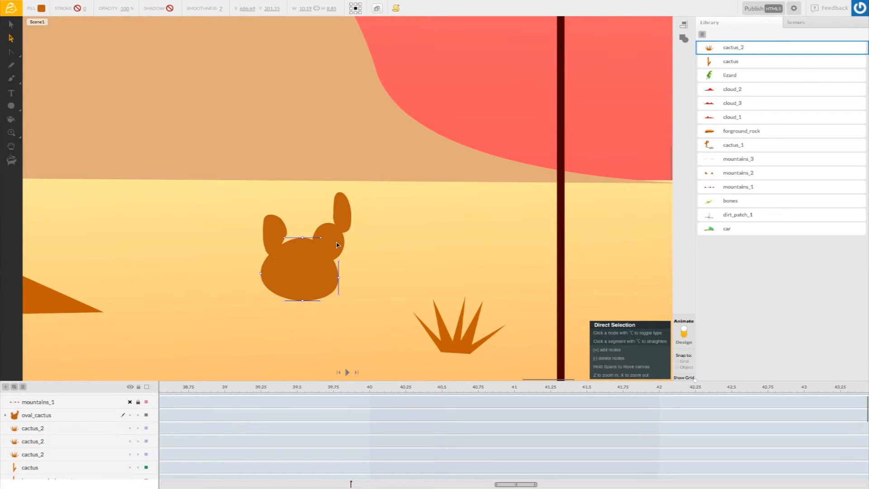
{"action": "left_click", "coordinate": [391, 245]}
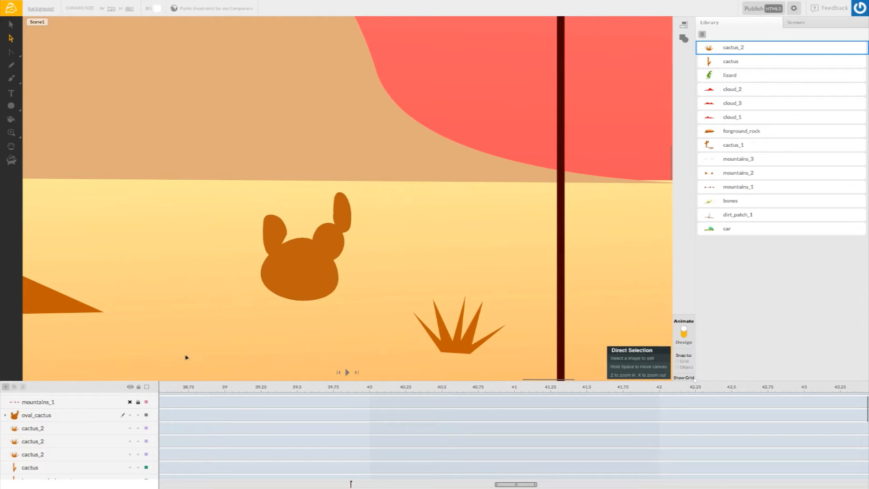
- Reshape Shape 3, the lobe joining the body to the top right oval, by converting and moving its side nodes
{"action": "left_click", "coordinate": [5, 416]}
{"action": "left_click", "coordinate": [60, 444]}
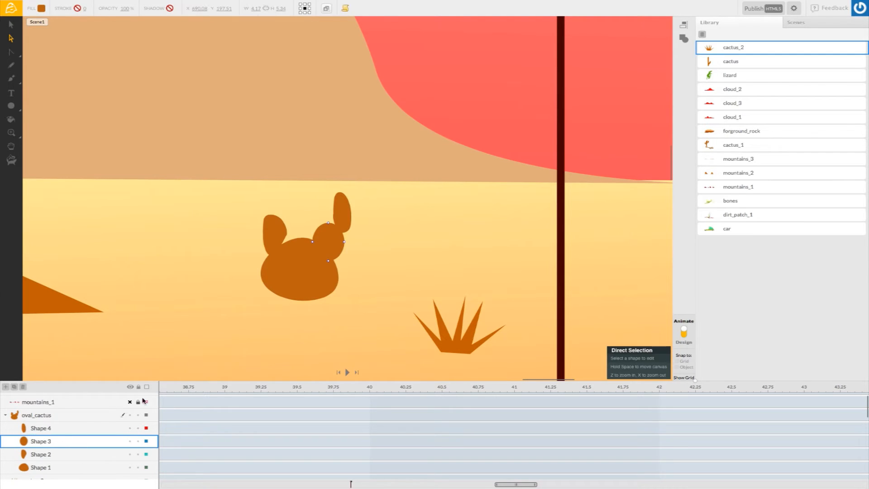
{"action": "left_click", "coordinate": [22, 58]}
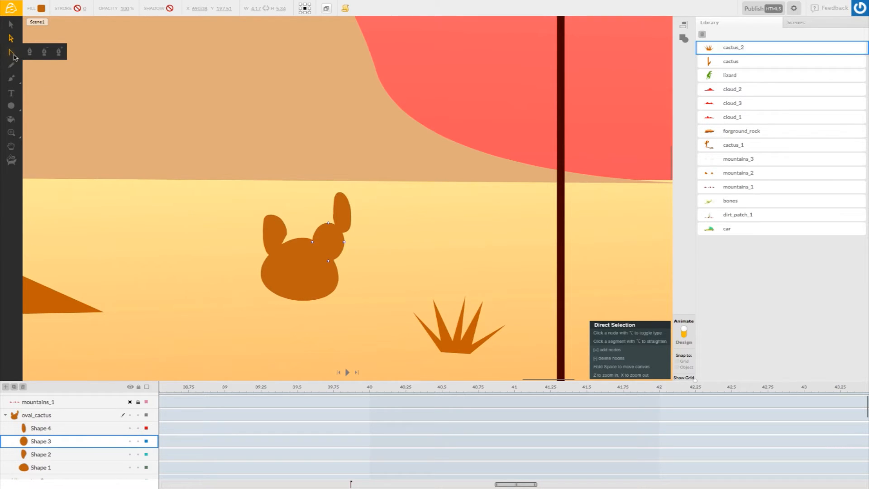
{"action": "left_click", "coordinate": [12, 53]}
{"action": "left_click_drag", "start_coordinate": [343, 245], "coordinate": [309, 239]}
{"action": "left_click", "coordinate": [342, 225]}
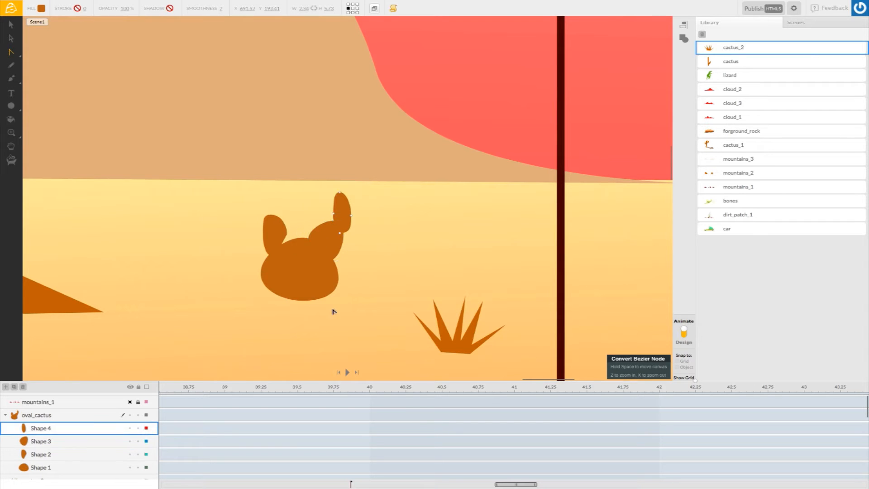
{"action": "left_click", "coordinate": [226, 270]}
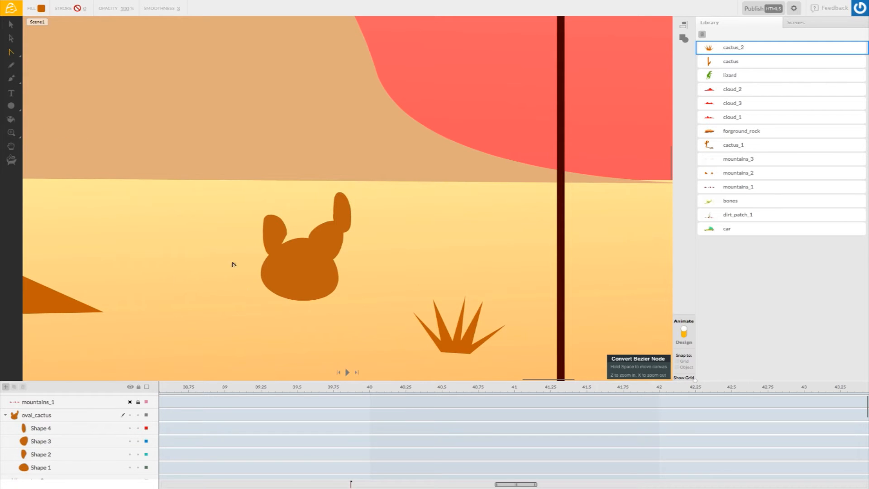
- Reshape Shape 2, the cactus's left lobe, by converting its nodes so its right side runs smoothly into the body
{"action": "left_click", "coordinate": [291, 241]}
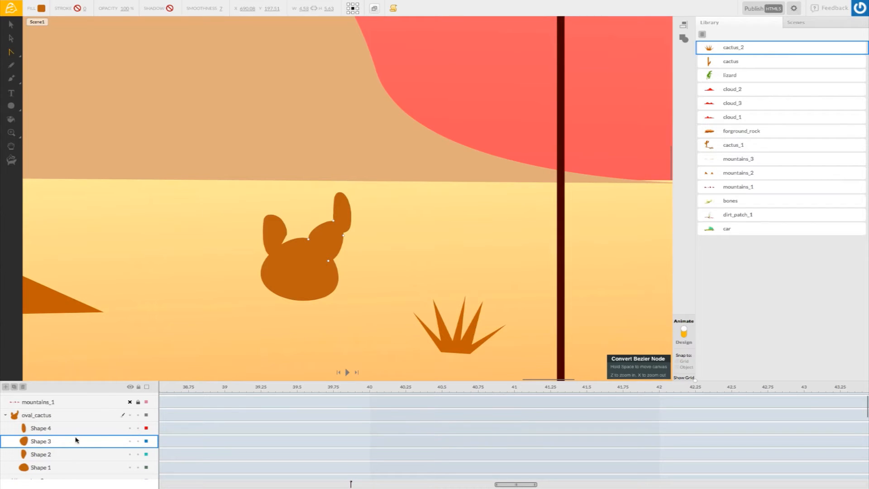
{"action": "left_click", "coordinate": [72, 455]}
{"action": "left_click", "coordinate": [287, 234]}
{"action": "left_click_drag", "start_coordinate": [285, 241], "coordinate": [286, 246]}
{"action": "left_click", "coordinate": [211, 242]}
- Move the cactus's top right oval, Shape 4, slightly up and to the left above its supporting lobe
{"action": "left_click", "coordinate": [340, 207]}
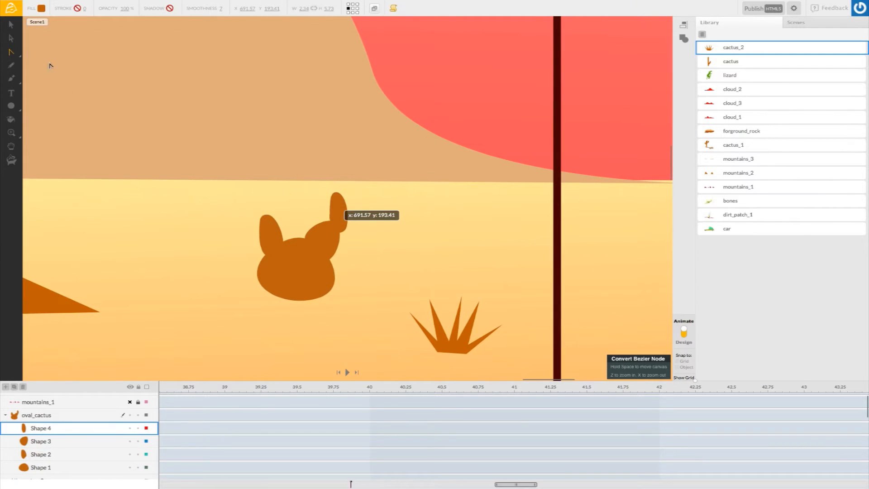
{"action": "left_click", "coordinate": [11, 24]}
{"action": "left_click", "coordinate": [333, 210]}
{"action": "left_click_drag", "start_coordinate": [333, 210], "coordinate": [334, 200]}
{"action": "left_click", "coordinate": [361, 283]}
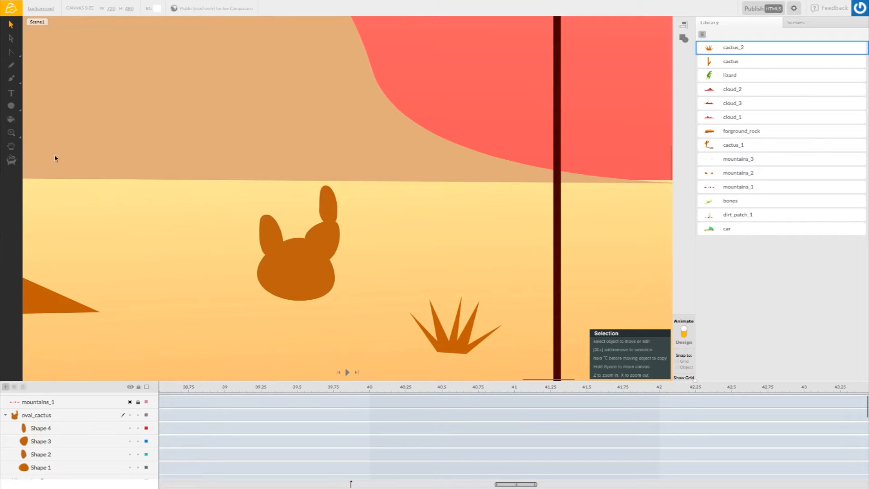
- Examine how the finished oval cactus sits among the mountains and other plants across the whole desert scene
{"action": "left_click", "coordinate": [30, 133]}
{"action": "left_click", "coordinate": [170, 224]}
{"action": "left_click", "coordinate": [169, 224]}
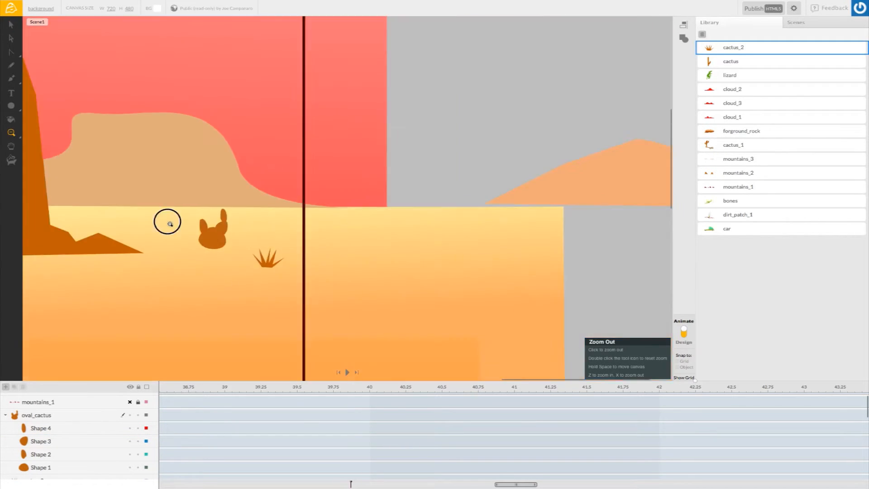
{"action": "left_click", "coordinate": [170, 224]}
{"action": "left_click", "coordinate": [170, 224]}
{"action": "left_click", "coordinate": [169, 225]}
{"action": "left_click", "coordinate": [170, 225]}
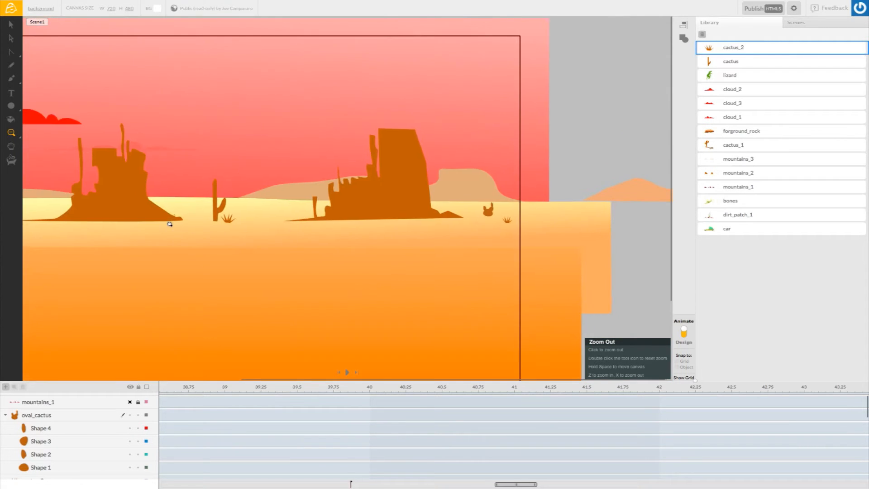
{"action": "scroll", "coordinate": [207, 225], "scroll_direction": "left", "scroll_amount": 1}
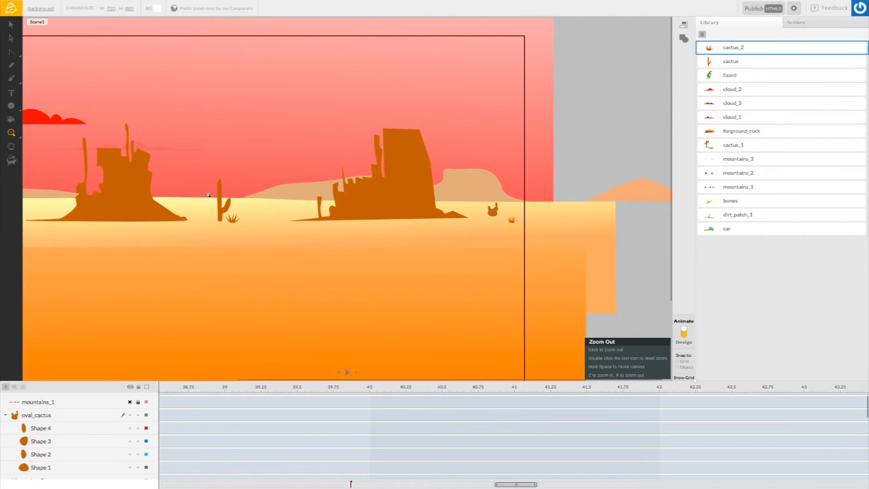
{"action": "scroll", "coordinate": [229, 159], "scroll_direction": "right", "scroll_amount": 1}
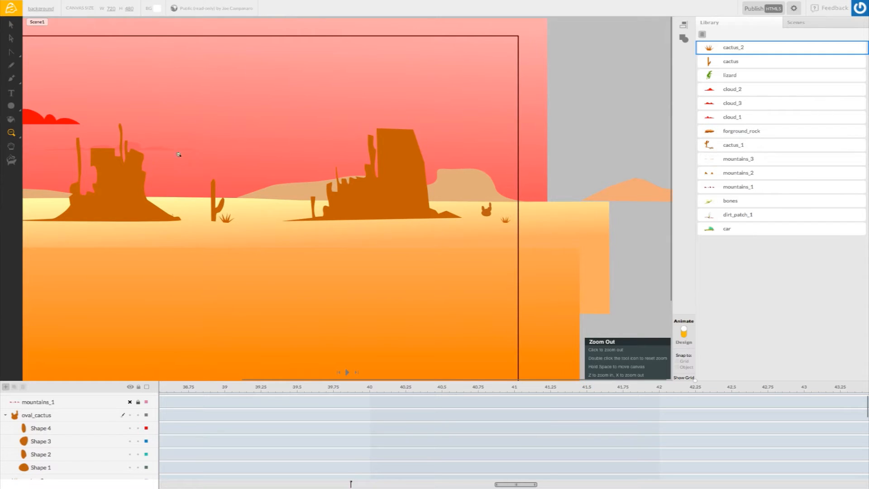
{"action": "left_click", "coordinate": [252, 194]}
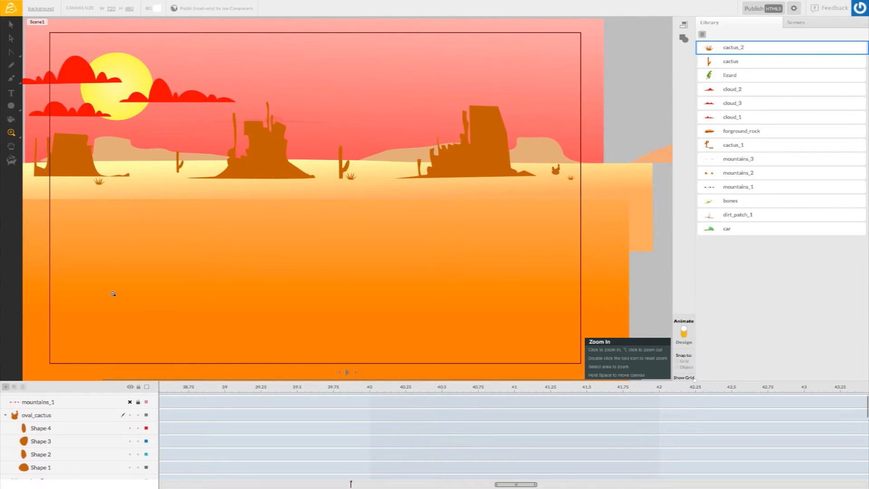
- Add a layer above oval_cactus and draw a tall Bezier cactus about 13.6 wide and 51 high beside the middle mountain
{"action": "left_click", "coordinate": [5, 415]}
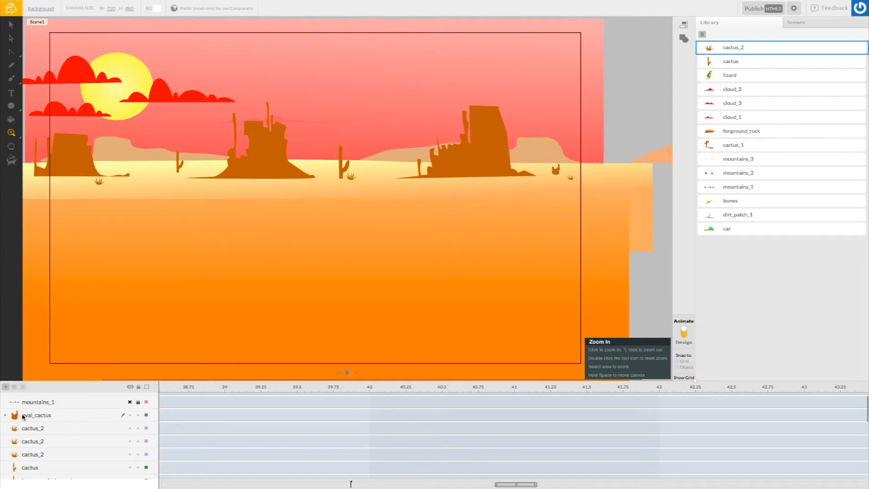
{"action": "left_click", "coordinate": [6, 387]}
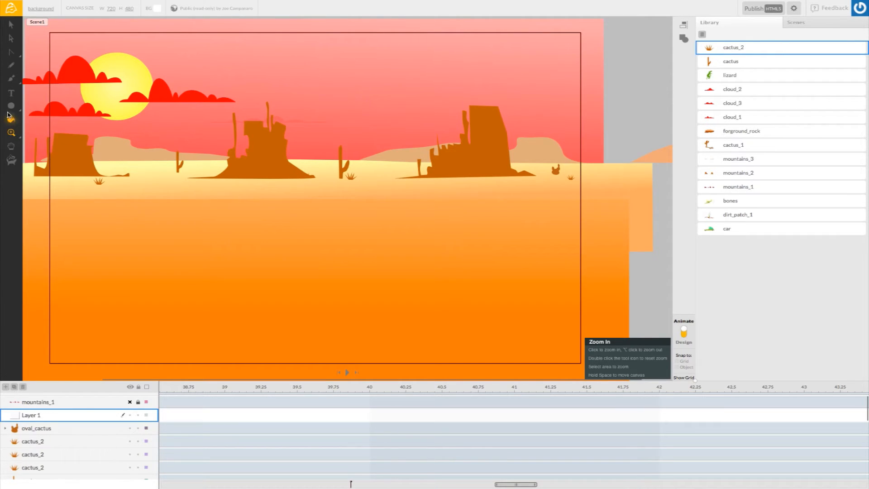
{"action": "mouse_move", "coordinate": [11, 105]}
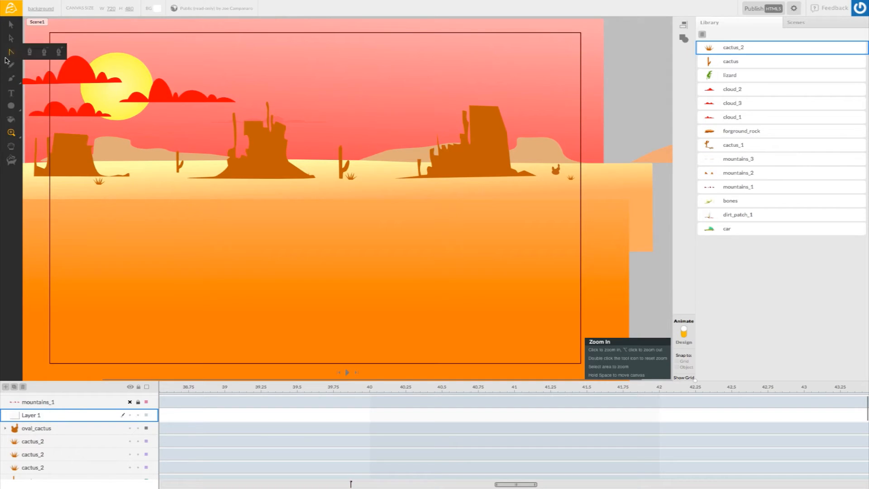
{"action": "mouse_move", "coordinate": [11, 52]}
{"action": "left_click", "coordinate": [44, 52]}
{"action": "left_click", "coordinate": [323, 189]}
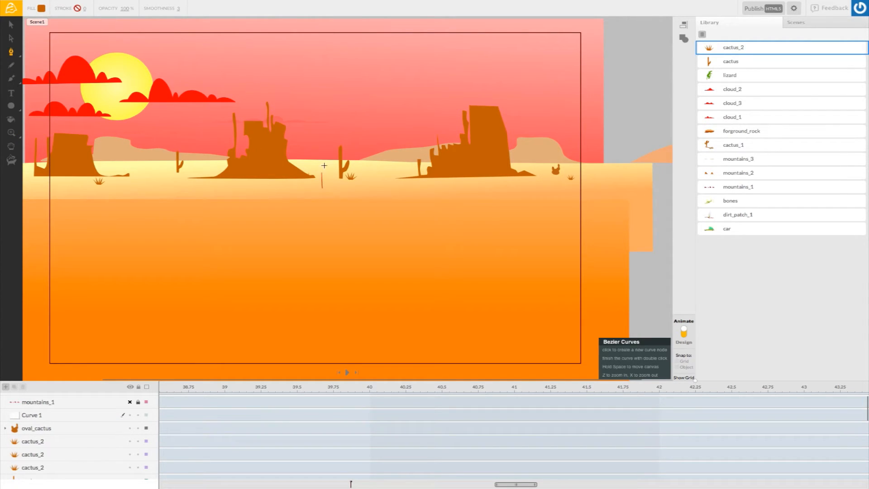
{"action": "left_click", "coordinate": [326, 161]}
{"action": "double_click", "coordinate": [326, 189]}
{"action": "left_click", "coordinate": [321, 180]}
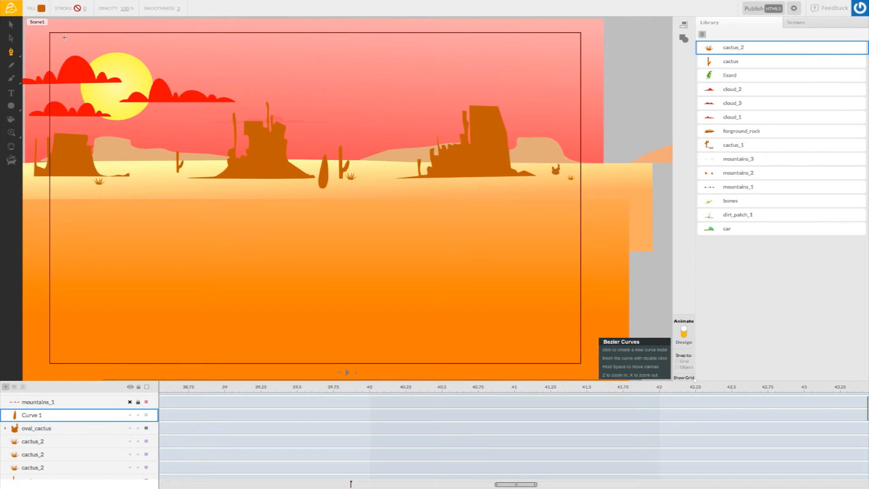
- Flatten the pointed top of the new cactus shape by converting its upper Bezier nodes
{"action": "left_click", "coordinate": [18, 134]}
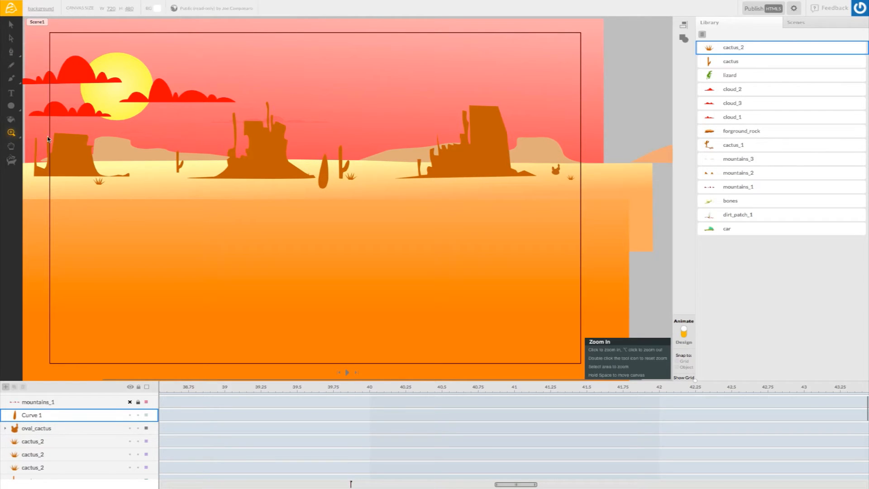
{"action": "left_click", "coordinate": [336, 169]}
{"action": "left_click", "coordinate": [317, 171]}
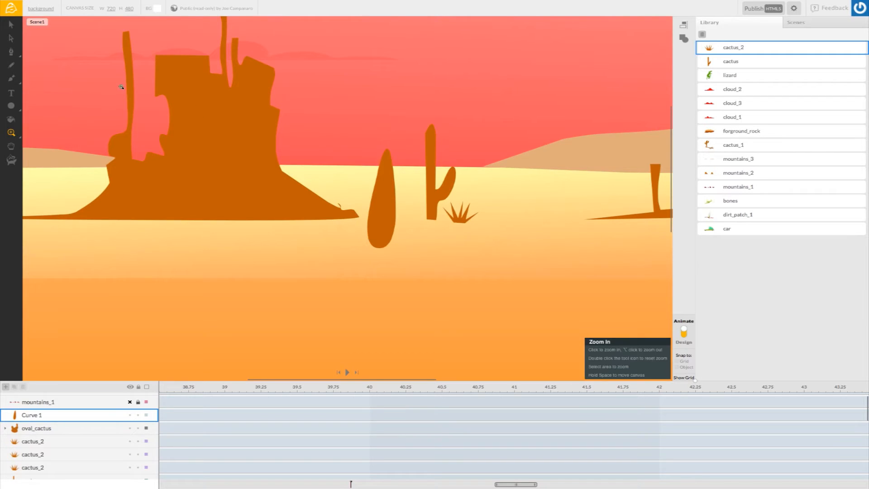
{"action": "left_click", "coordinate": [31, 54]}
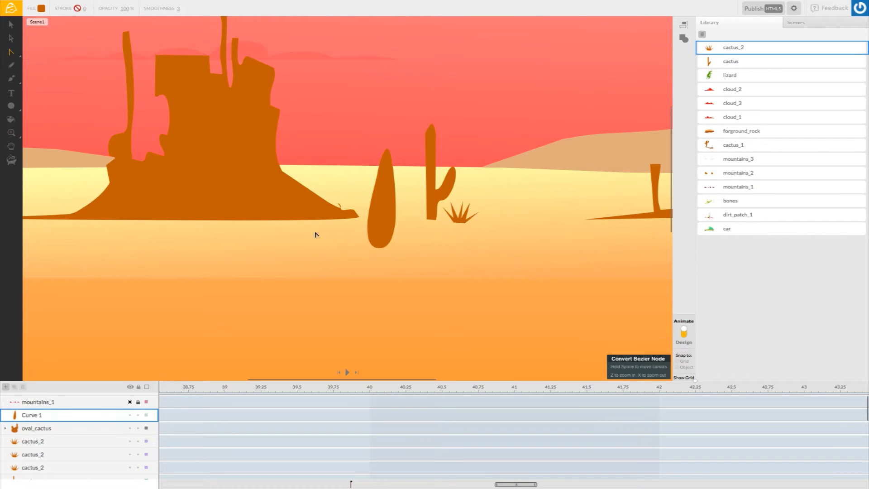
{"action": "left_click", "coordinate": [384, 249]}
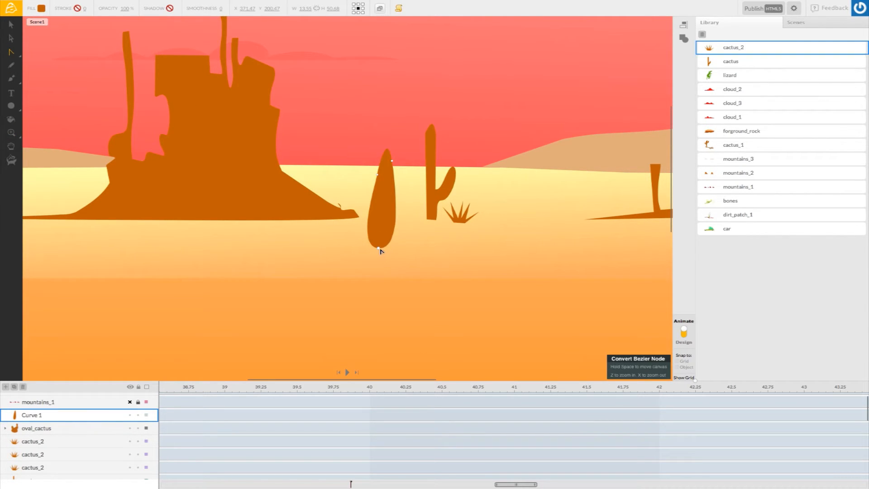
{"action": "left_click", "coordinate": [382, 154]}
{"action": "left_click", "coordinate": [391, 170]}
{"action": "left_click", "coordinate": [389, 173]}
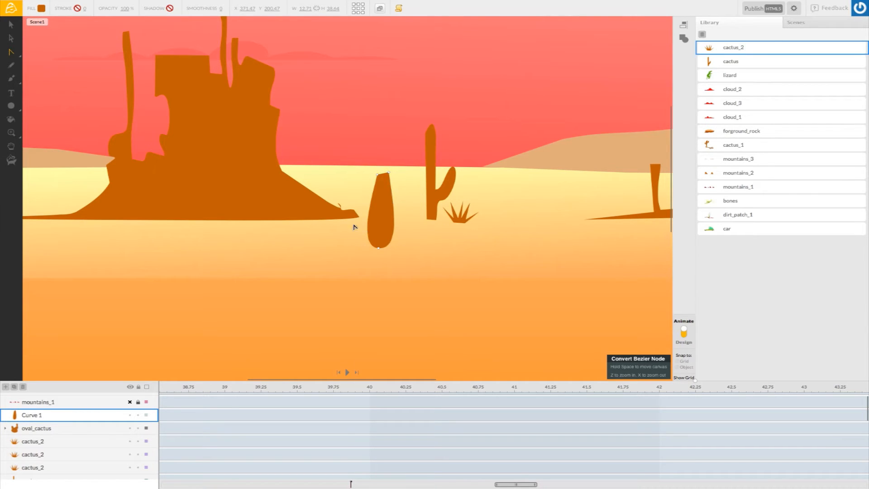
- Add a node at the new cactus's base and convert the bottom nodes into straight sides about 7.3 wide
{"action": "left_click", "coordinate": [17, 54]}
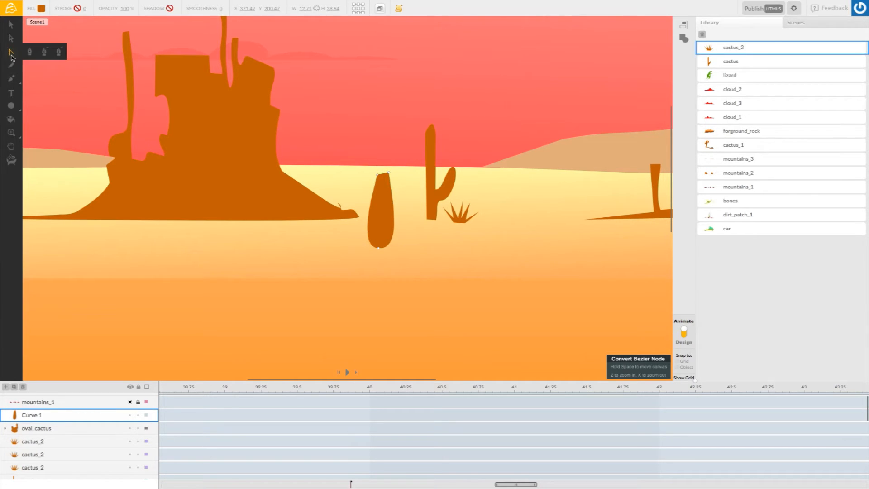
{"action": "left_click", "coordinate": [58, 52]}
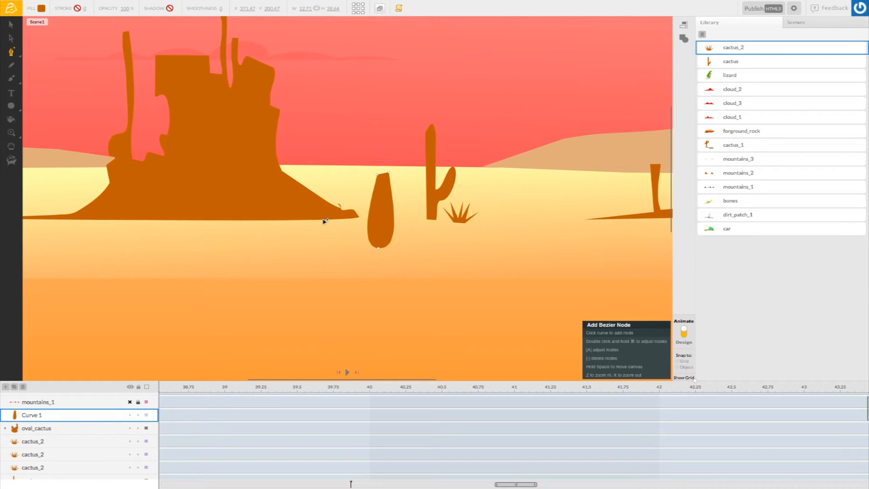
{"action": "left_click", "coordinate": [388, 248]}
{"action": "left_click", "coordinate": [11, 51]}
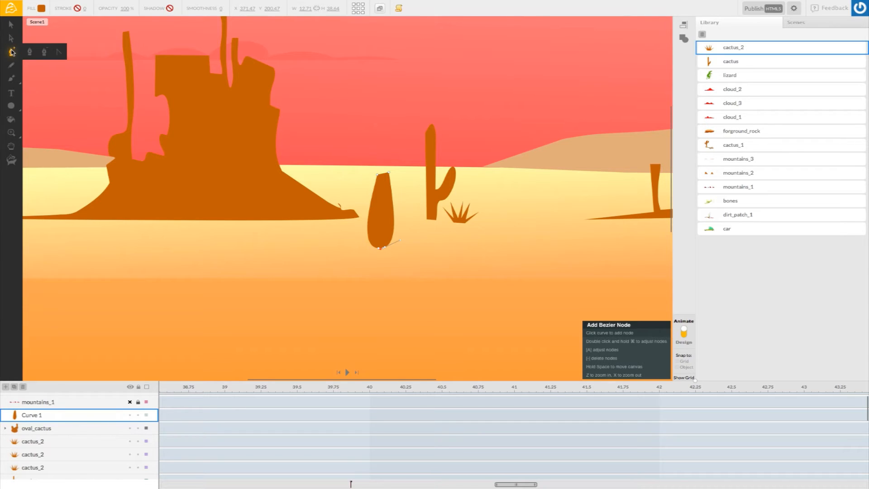
{"action": "left_click", "coordinate": [58, 53]}
{"action": "left_click_drag", "start_coordinate": [379, 248], "coordinate": [390, 247]}
{"action": "left_click", "coordinate": [384, 245]}
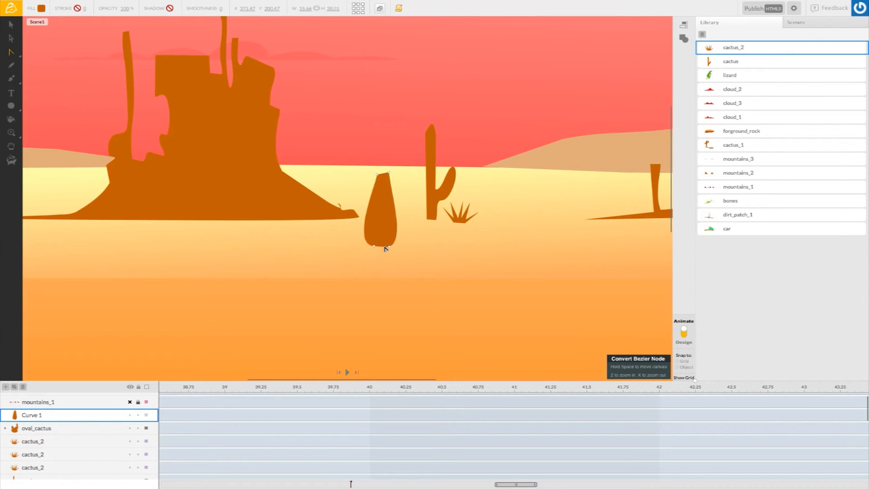
{"action": "left_click", "coordinate": [397, 230]}
{"action": "left_click", "coordinate": [366, 227]}
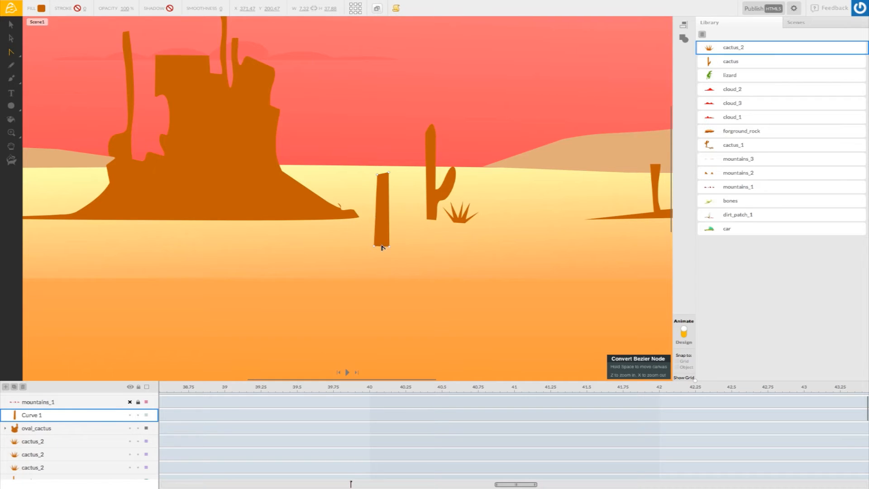
- Round the new cactus's top into a taller tip and narrow its base, making it about 5.3 wide and 48 high
{"action": "left_click_drag", "start_coordinate": [383, 172], "coordinate": [385, 146]}
{"action": "left_click", "coordinate": [382, 156]}
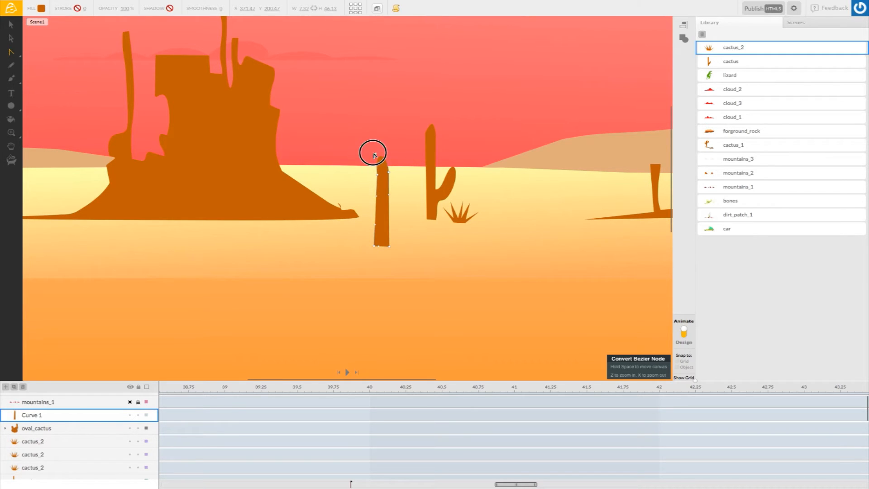
{"action": "left_click", "coordinate": [388, 172]}
{"action": "left_click_drag", "start_coordinate": [379, 176], "coordinate": [386, 137]}
{"action": "left_click", "coordinate": [410, 268]}
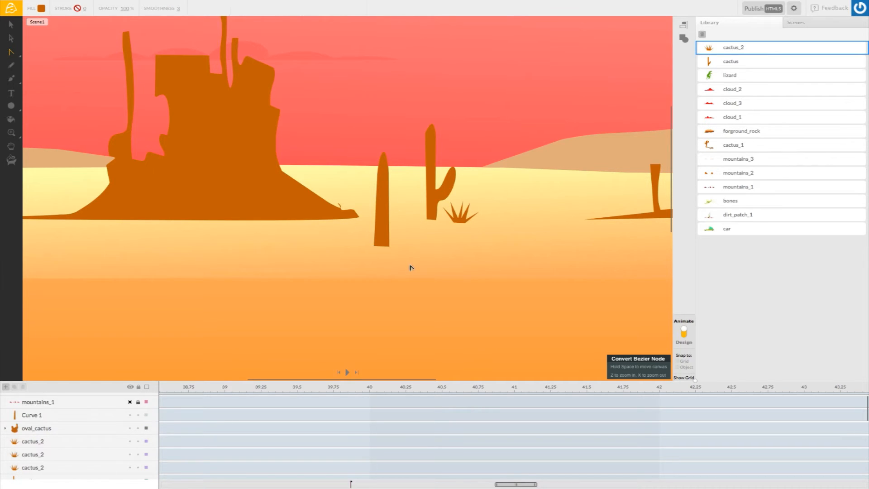
{"action": "left_click", "coordinate": [378, 247]}
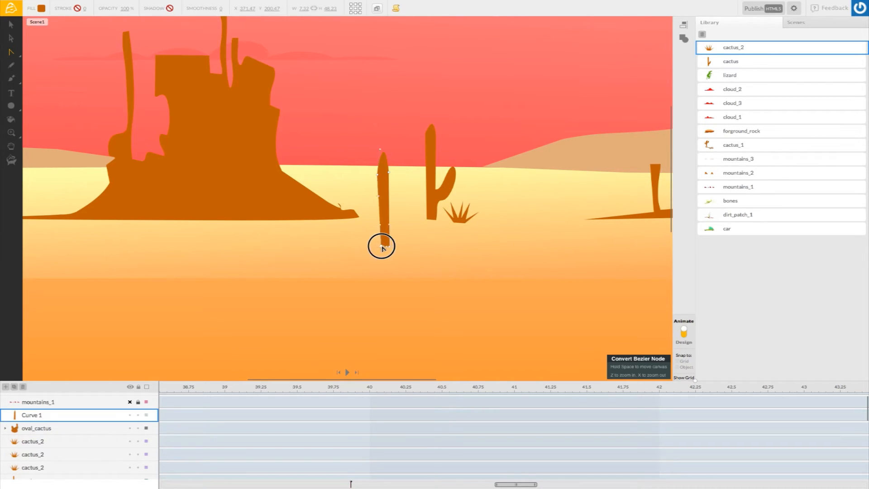
{"action": "left_click_drag", "start_coordinate": [387, 247], "coordinate": [404, 247]}
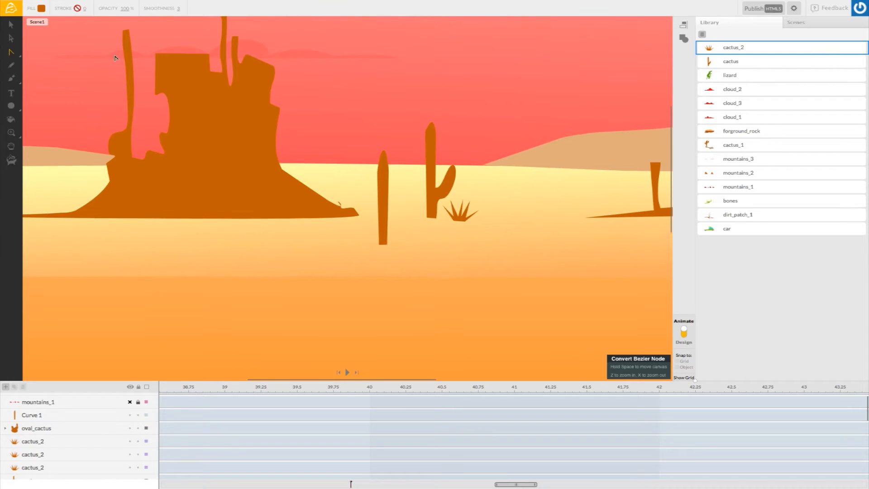
- Move the new cactus just left of the branched cactus and shrink it to about 3.9 wide and 26.6 high
{"action": "left_click", "coordinate": [9, 24]}
{"action": "left_click_drag", "start_coordinate": [382, 178], "coordinate": [416, 197]}
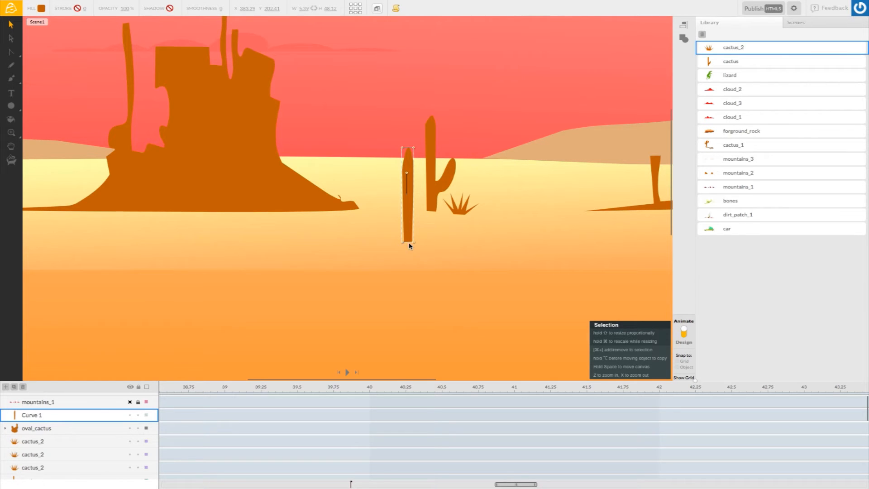
{"action": "left_click_drag", "start_coordinate": [403, 243], "coordinate": [415, 202]}
{"action": "left_click", "coordinate": [443, 249]}
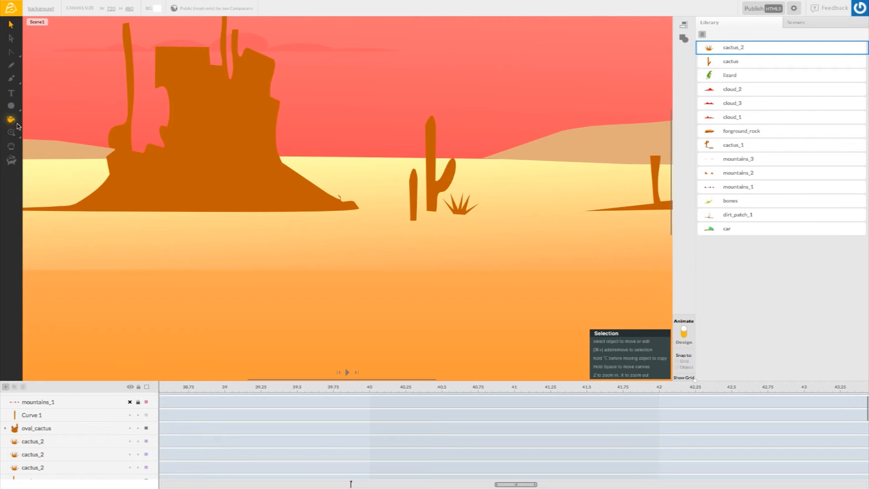
- Examine the whole desert scene and the background element layers in the timeline
{"action": "left_click", "coordinate": [30, 132]}
{"action": "left_click", "coordinate": [279, 199]}
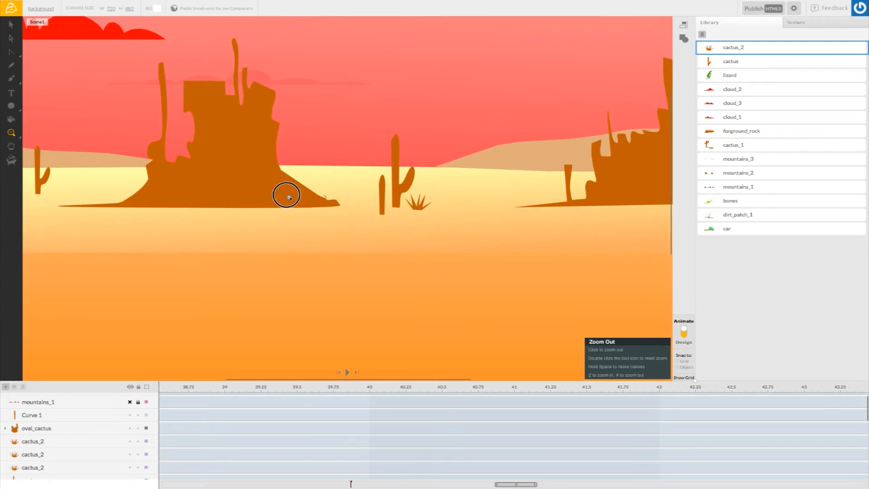
{"action": "left_click", "coordinate": [289, 198]}
{"action": "left_click", "coordinate": [290, 197]}
{"action": "left_click", "coordinate": [261, 198]}
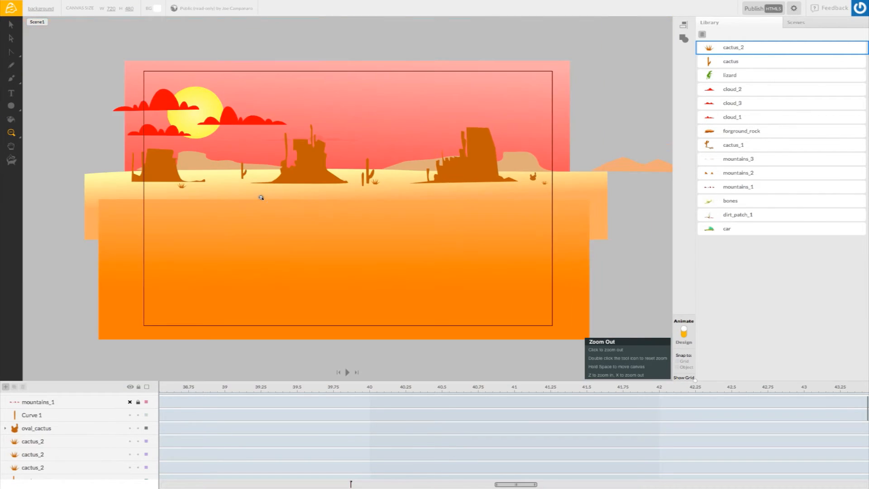
{"action": "key", "text": "v"}
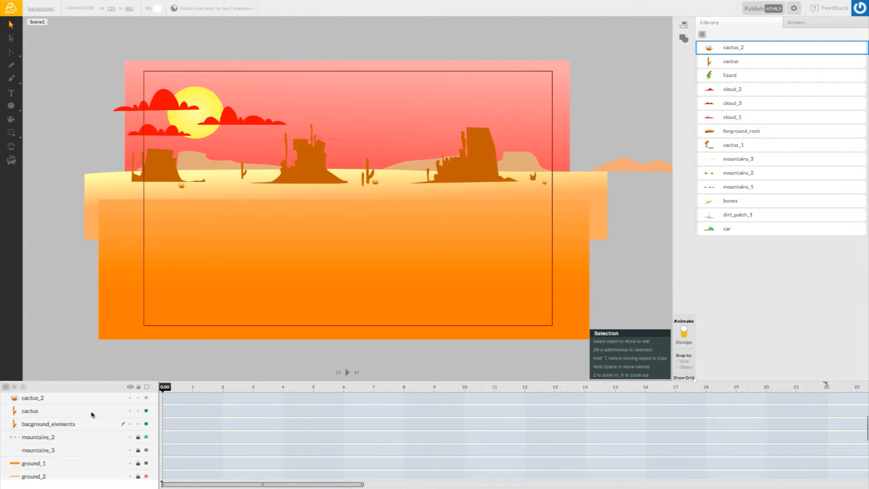
{"action": "scroll", "coordinate": [94, 413], "scroll_direction": "up", "scroll_amount": 3}
{"action": "scroll", "coordinate": [93, 414], "scroll_direction": "up", "scroll_amount": 2}
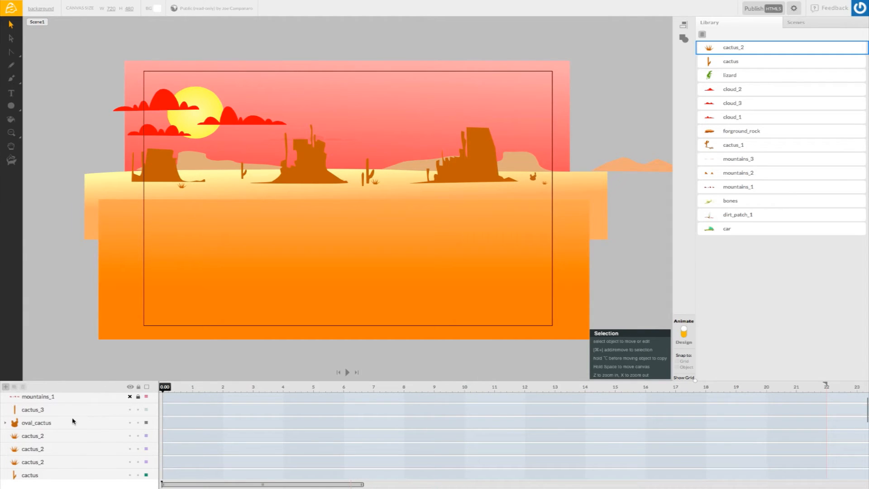
- Try to move the layers from cactus_3 through bacground_elements into the locked mountains_2 layer
{"action": "left_click", "coordinate": [60, 411]}
{"action": "scroll", "coordinate": [66, 428], "scroll_direction": "down", "scroll_amount": 1}
{"action": "scroll", "coordinate": [66, 428], "scroll_direction": "down", "scroll_amount": 1}
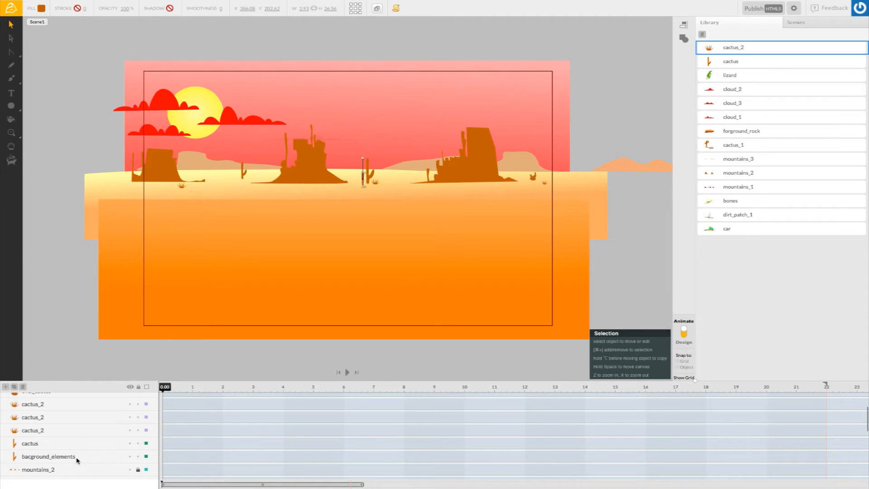
{"action": "scroll", "coordinate": [72, 417], "scroll_direction": "up", "scroll_amount": 1}
{"action": "scroll", "coordinate": [72, 419], "scroll_direction": "down", "scroll_amount": 1}
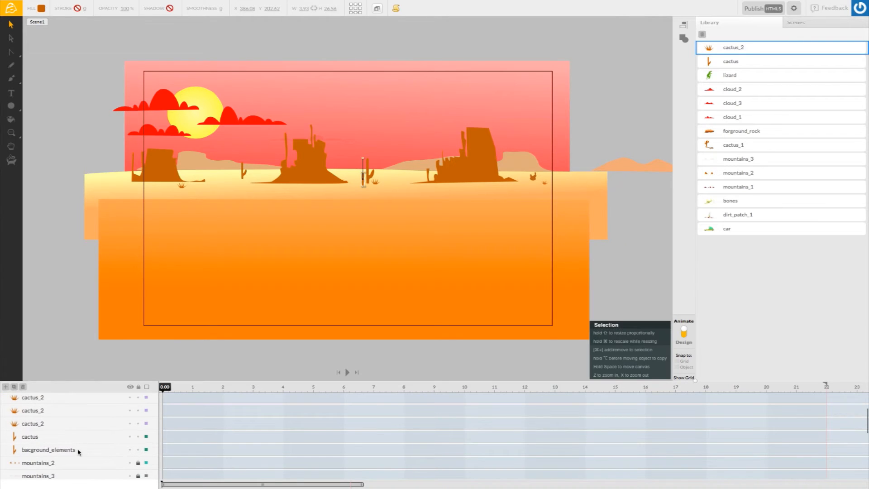
{"action": "left_click", "coordinate": [79, 449], "text": "shift"}
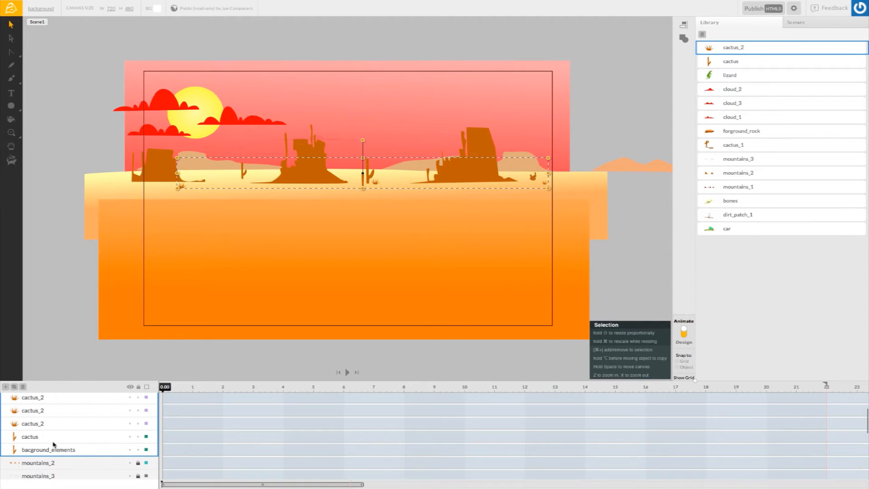
{"action": "left_click", "coordinate": [32, 425]}
{"action": "left_click_drag", "start_coordinate": [33, 426], "coordinate": [41, 464]}
{"action": "left_click_drag", "start_coordinate": [41, 464], "coordinate": [41, 451]}
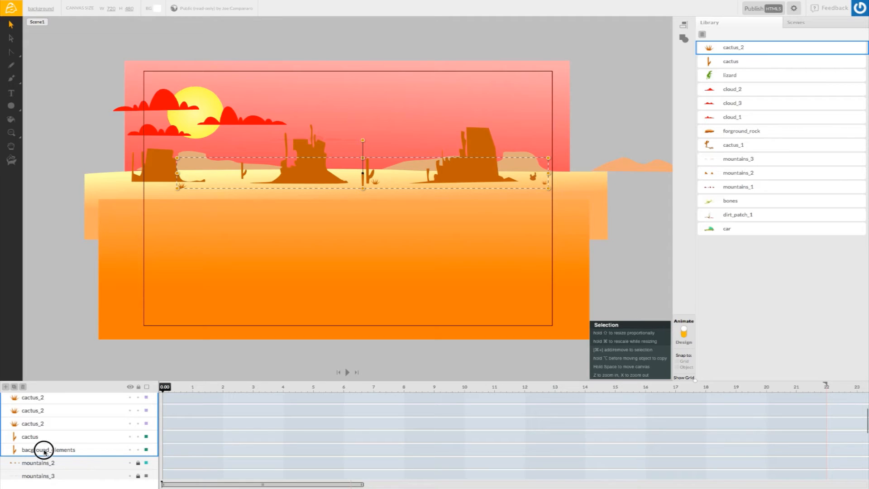
- Unlock the mountains_2 layer and nest the layers from cactus_3 through bacground_elements inside it
{"action": "left_click", "coordinate": [139, 463]}
{"action": "scroll", "coordinate": [51, 428], "scroll_direction": "up", "scroll_amount": 3}
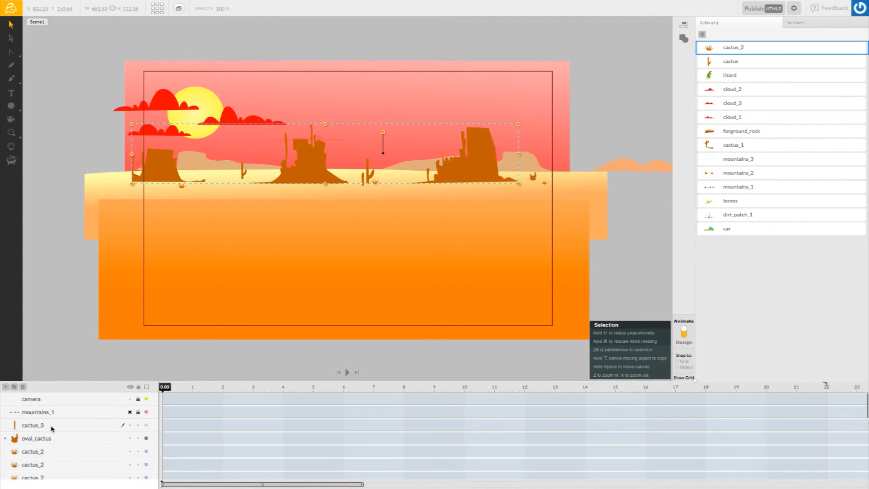
{"action": "left_click", "coordinate": [57, 438]}
{"action": "left_click", "coordinate": [59, 426]}
{"action": "scroll", "coordinate": [66, 447], "scroll_direction": "down", "scroll_amount": 1}
{"action": "scroll", "coordinate": [66, 446], "scroll_direction": "down", "scroll_amount": 3}
{"action": "scroll", "coordinate": [65, 447], "scroll_direction": "down", "scroll_amount": 2}
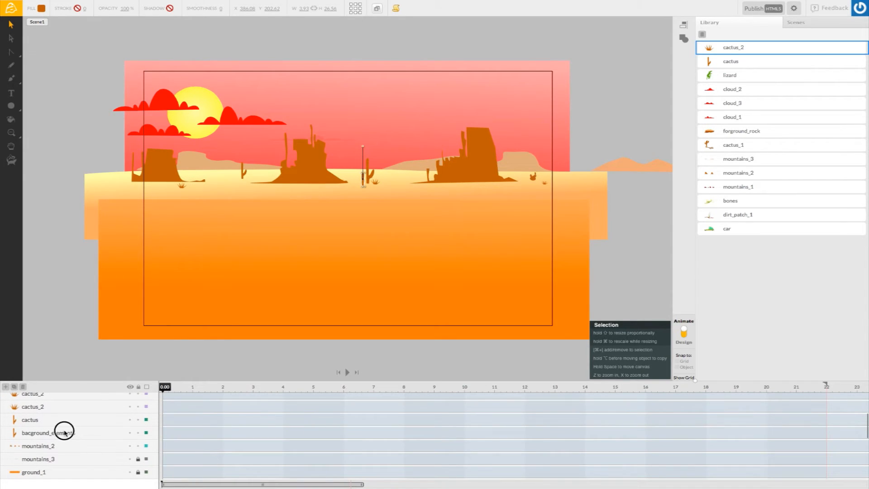
{"action": "left_click", "coordinate": [65, 434], "text": "shift"}
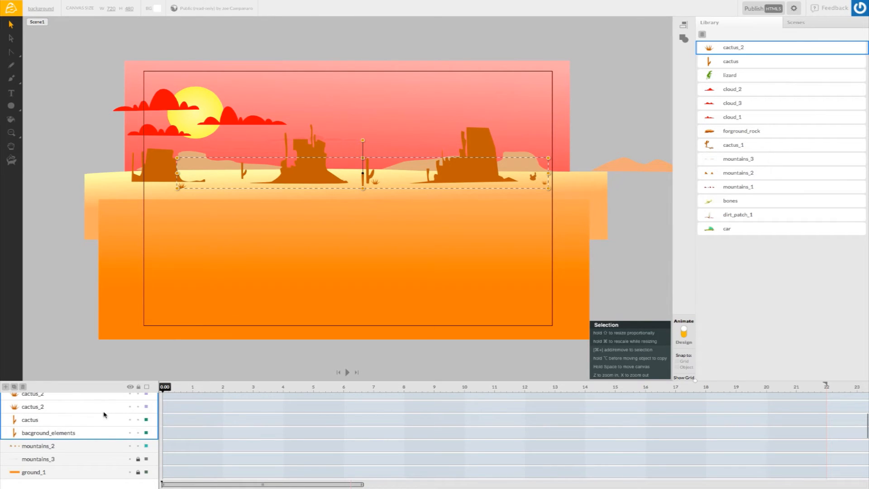
{"action": "left_click_drag", "start_coordinate": [39, 422], "coordinate": [74, 447]}
{"action": "left_click_drag", "start_coordinate": [75, 448], "coordinate": [73, 452]}
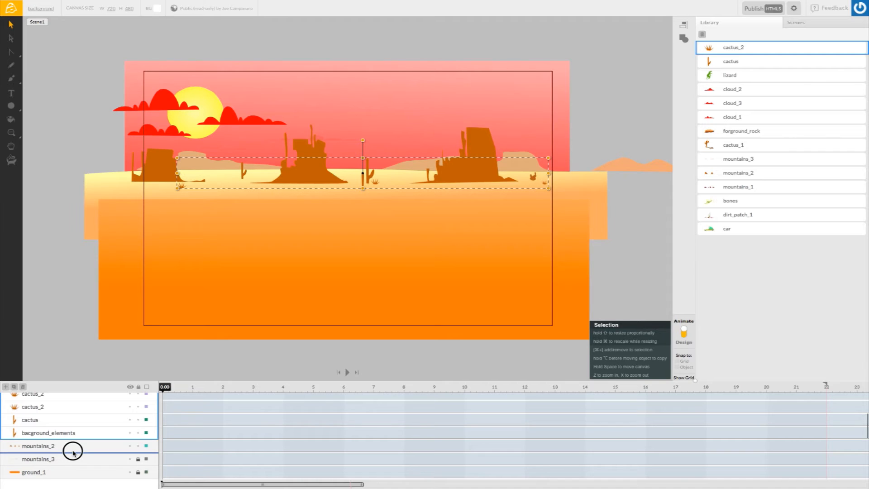
{"action": "left_click_drag", "start_coordinate": [74, 453], "coordinate": [75, 448]}
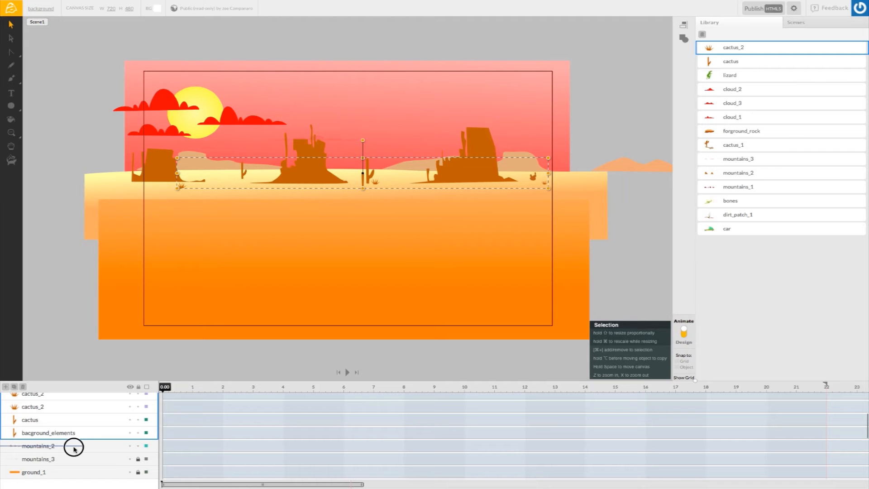
{"action": "left_click_drag", "start_coordinate": [75, 448], "coordinate": [73, 450]}
- Expand the mountains_2 layer and check which canvas object each nested cactus and shape layer represents
{"action": "scroll", "coordinate": [73, 450], "scroll_direction": "down", "scroll_amount": 5}
{"action": "scroll", "coordinate": [83, 437], "scroll_direction": "up", "scroll_amount": 5}
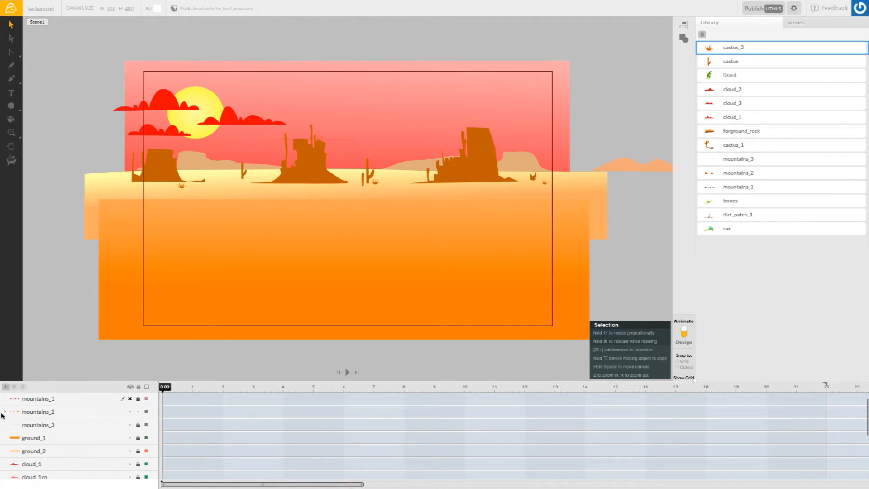
{"action": "left_click", "coordinate": [49, 413]}
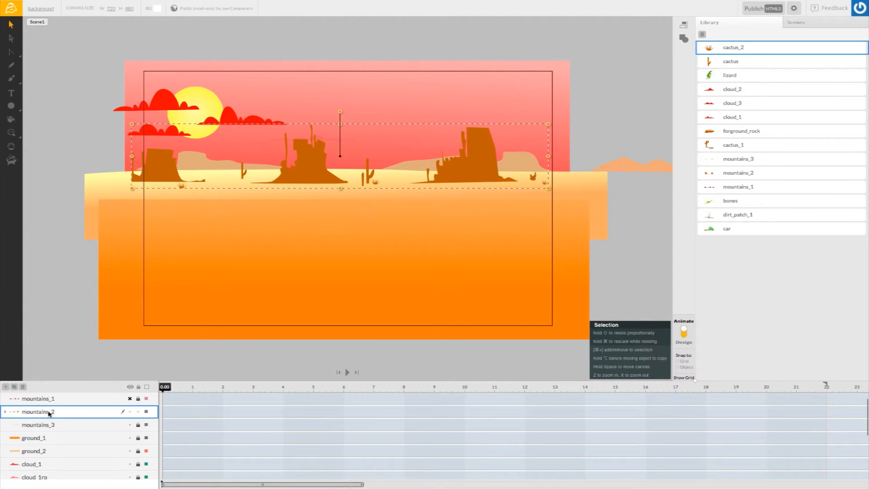
{"action": "left_click", "coordinate": [6, 413]}
{"action": "left_click", "coordinate": [68, 425]}
{"action": "left_click", "coordinate": [68, 439]}
{"action": "left_click", "coordinate": [80, 452]}
{"action": "left_click", "coordinate": [78, 465]}
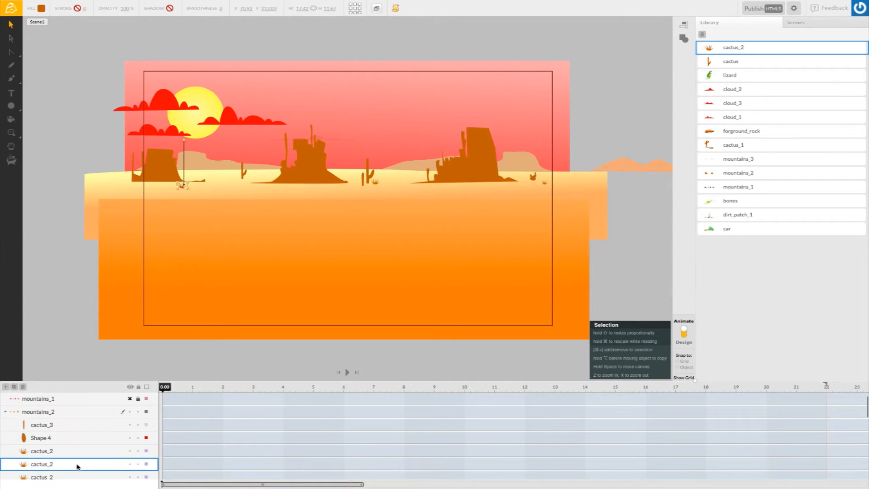
{"action": "left_click", "coordinate": [78, 428]}
{"action": "left_click", "coordinate": [77, 439]}
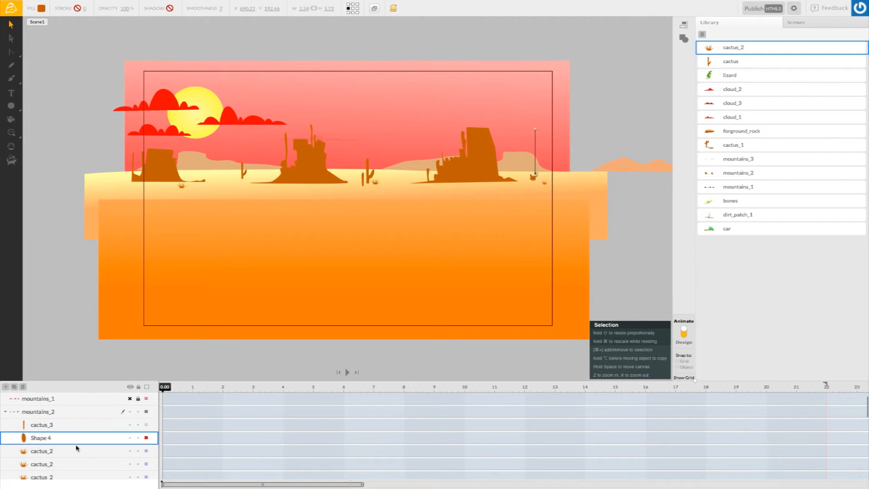
{"action": "left_click", "coordinate": [79, 453]}
{"action": "scroll", "coordinate": [82, 467], "scroll_direction": "down", "scroll_amount": 3}
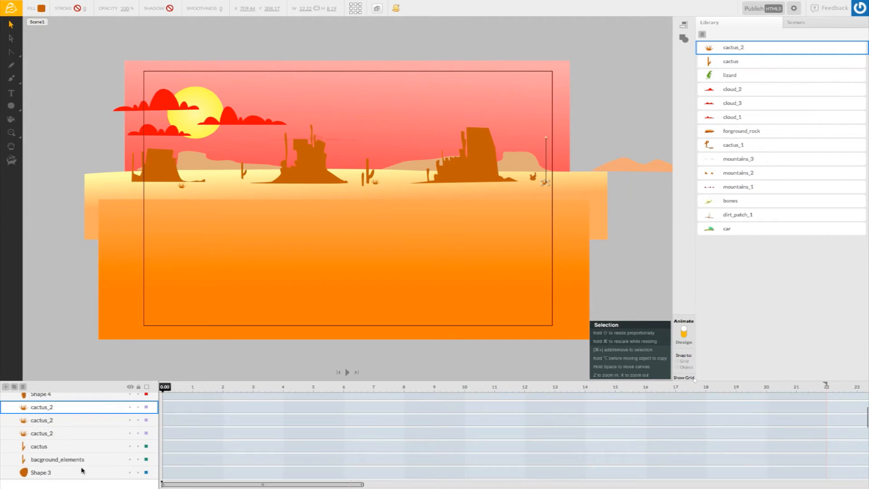
{"action": "scroll", "coordinate": [82, 447], "scroll_direction": "up", "scroll_amount": 3}
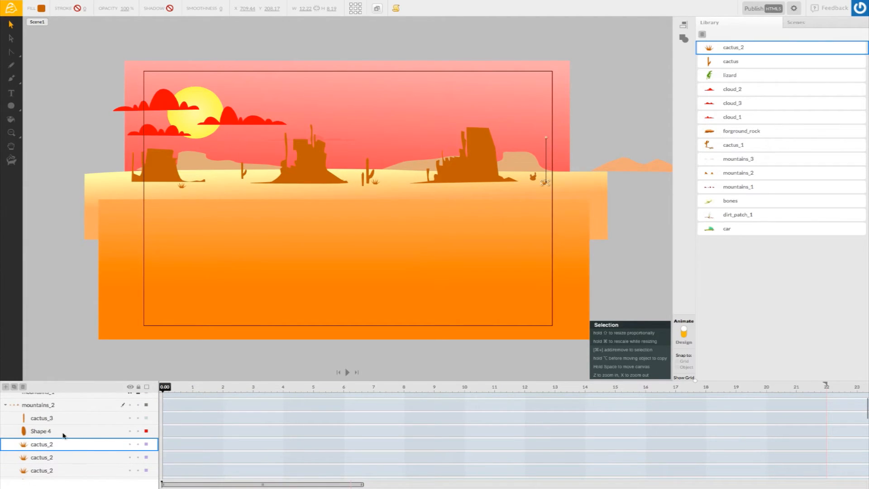
{"action": "left_click", "coordinate": [5, 405]}
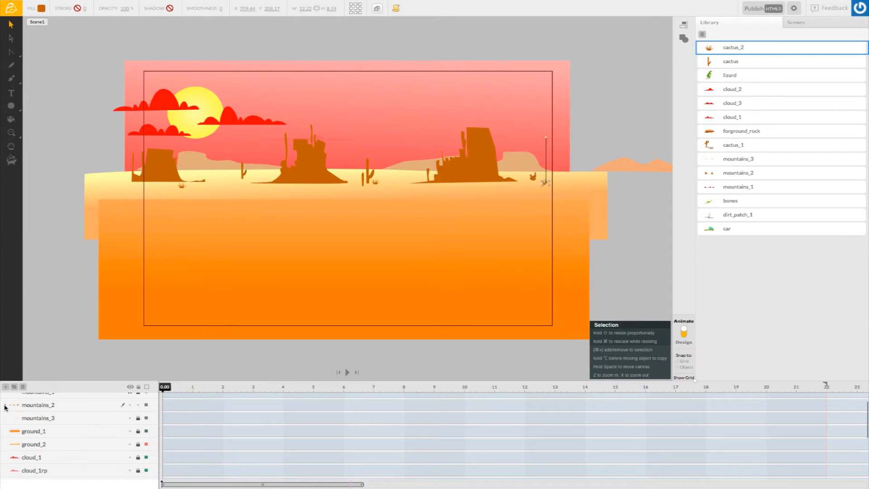
- Move the whole mountains_2 group, including its cacti, slightly right and up on the canvas
{"action": "left_click", "coordinate": [77, 405]}
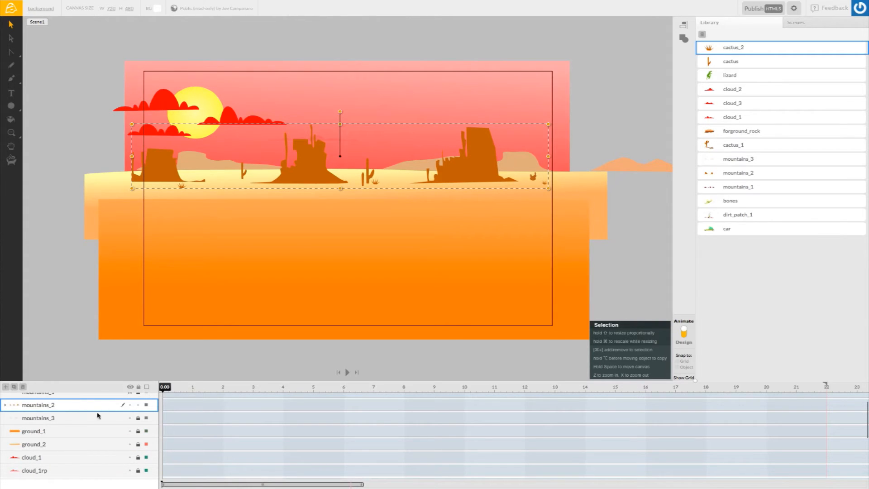
{"action": "mouse_move", "coordinate": [312, 178]}
{"action": "left_mouse_down"}
{"action": "mouse_move", "coordinate": [316, 169]}
{"action": "mouse_move", "coordinate": [359, 167]}
{"action": "mouse_move", "coordinate": [252, 171]}
{"action": "mouse_move", "coordinate": [276, 137]}
{"action": "mouse_move", "coordinate": [322, 180]}
{"action": "mouse_move", "coordinate": [278, 163]}
{"action": "mouse_move", "coordinate": [344, 151]}
{"action": "mouse_move", "coordinate": [332, 186]}
{"action": "mouse_move", "coordinate": [298, 171]}
{"action": "mouse_move", "coordinate": [333, 155]}
{"action": "mouse_move", "coordinate": [325, 177]}
{"action": "mouse_move", "coordinate": [300, 173]}
{"action": "mouse_move", "coordinate": [305, 163]}
{"action": "mouse_move", "coordinate": [324, 171]}
{"action": "left_mouse_up"}
{"action": "left_click", "coordinate": [132, 166]}
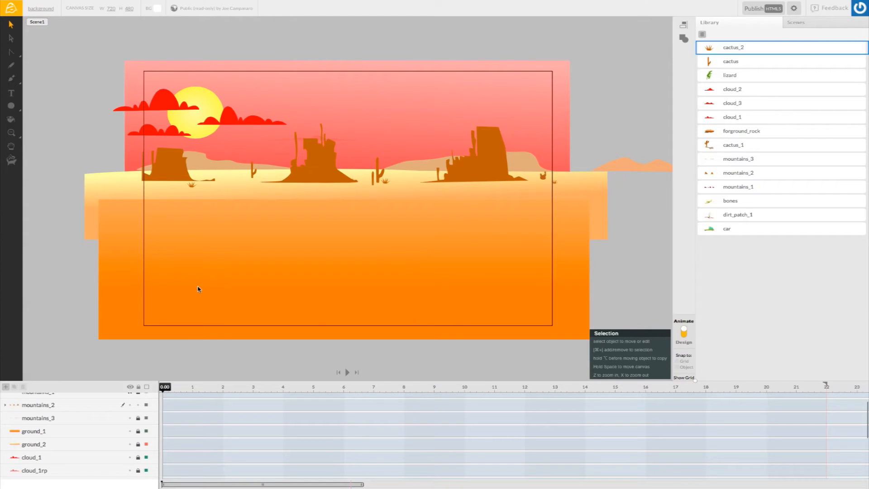
- Make the hidden mountains_1 layer visible again
{"action": "scroll", "coordinate": [88, 411], "scroll_direction": "up", "scroll_amount": 1}
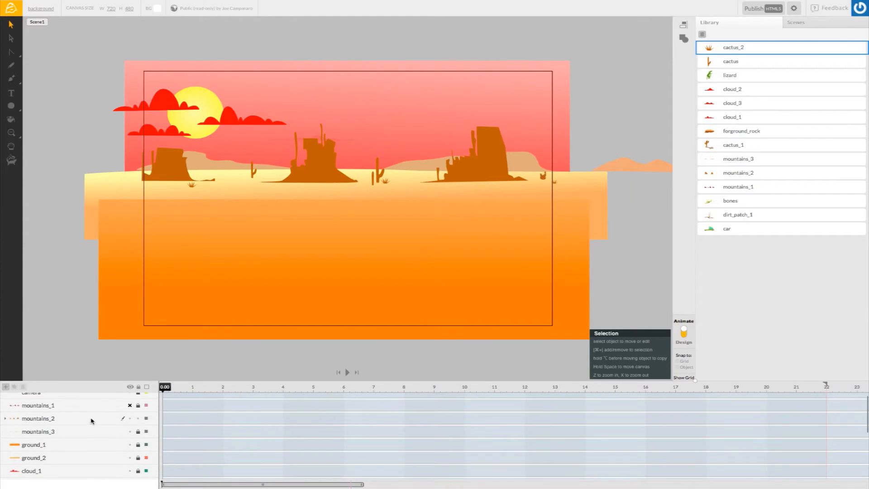
{"action": "left_click", "coordinate": [129, 406]}
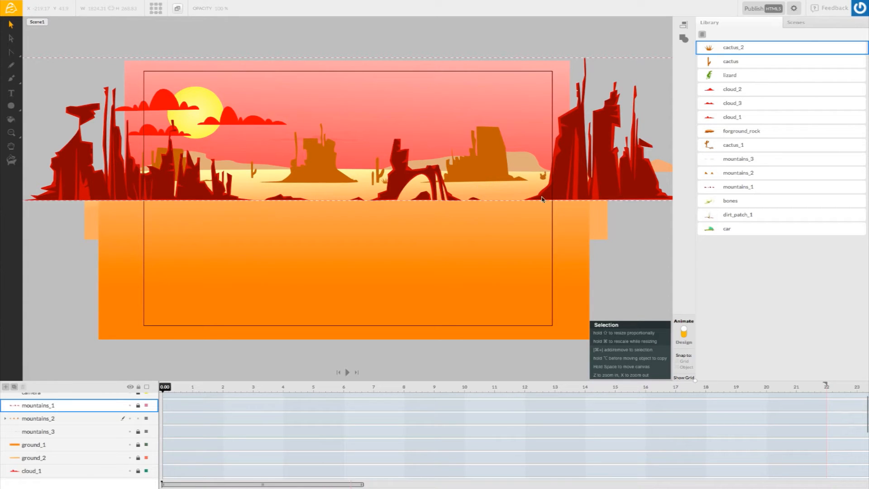
{"action": "left_click", "coordinate": [392, 210]}
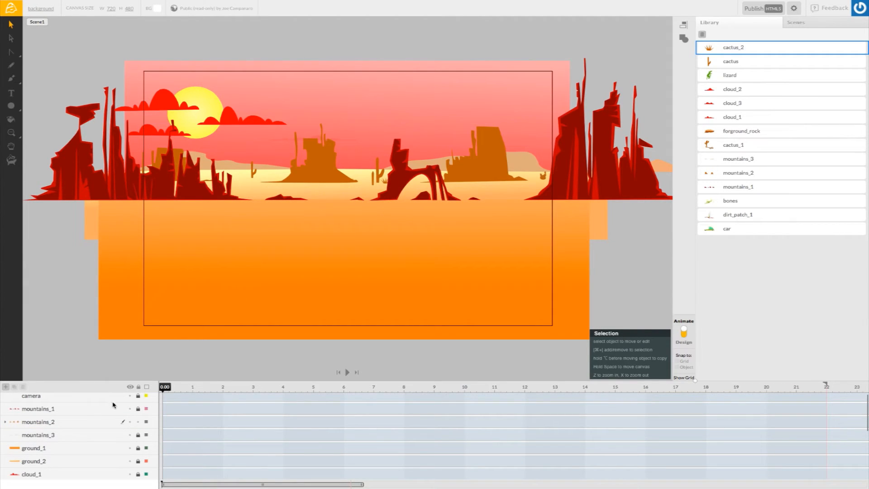
- Place more cactus_2 plants from the library on the sand in front of the middle and right mesas
{"action": "left_click", "coordinate": [111, 422]}
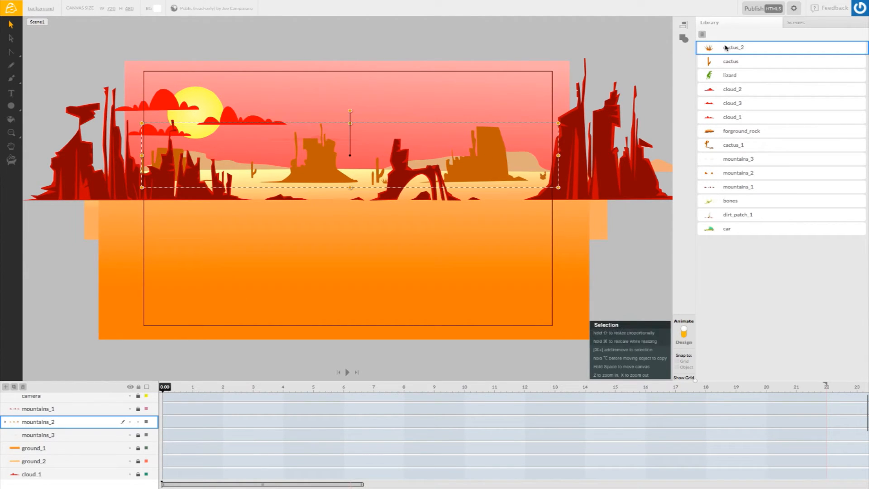
{"action": "left_click_drag", "start_coordinate": [709, 48], "coordinate": [505, 188]}
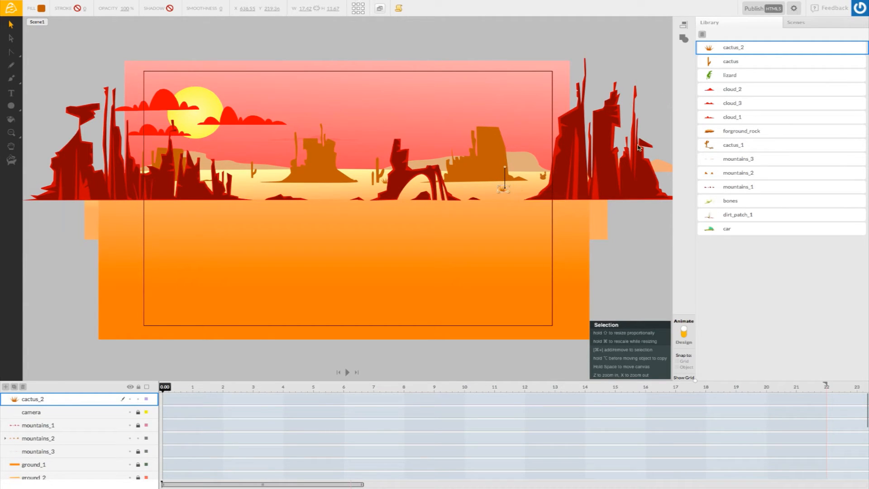
{"action": "left_click_drag", "start_coordinate": [480, 208], "coordinate": [298, 187]}
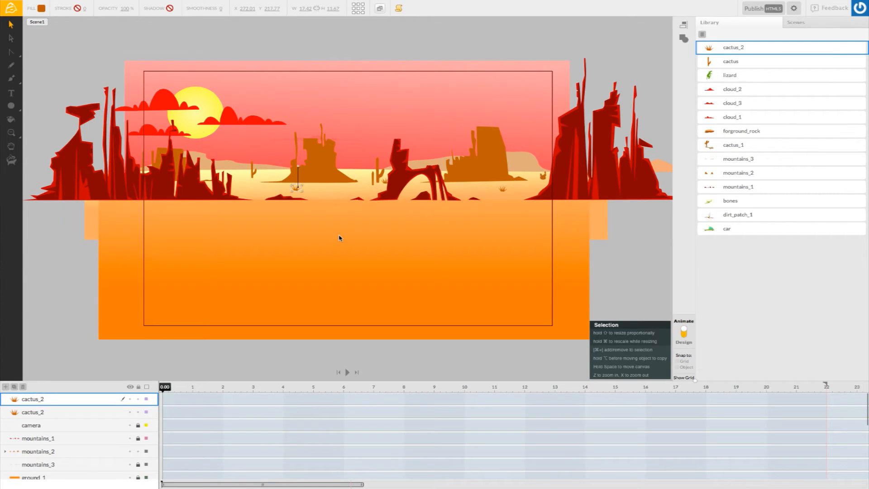
{"action": "left_click", "coordinate": [524, 315]}
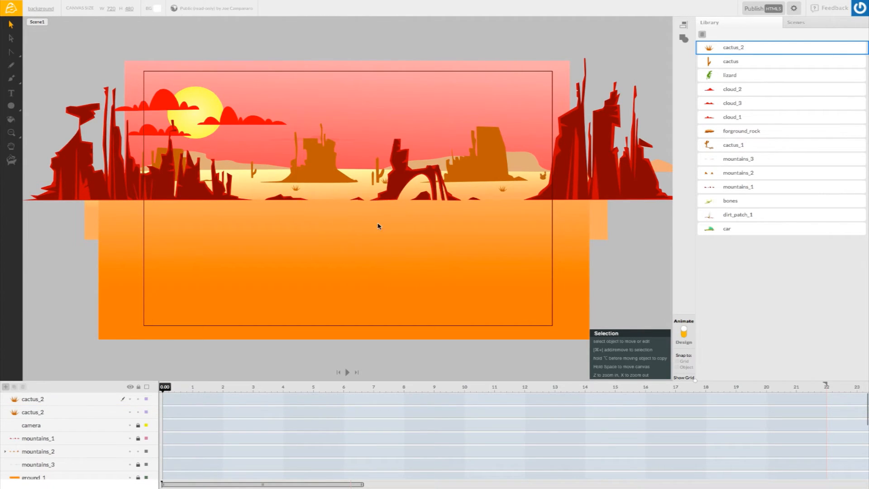
{"action": "left_click", "coordinate": [747, 52]}
{"action": "left_click_drag", "start_coordinate": [715, 49], "coordinate": [347, 189]}
{"action": "left_click", "coordinate": [349, 207]}
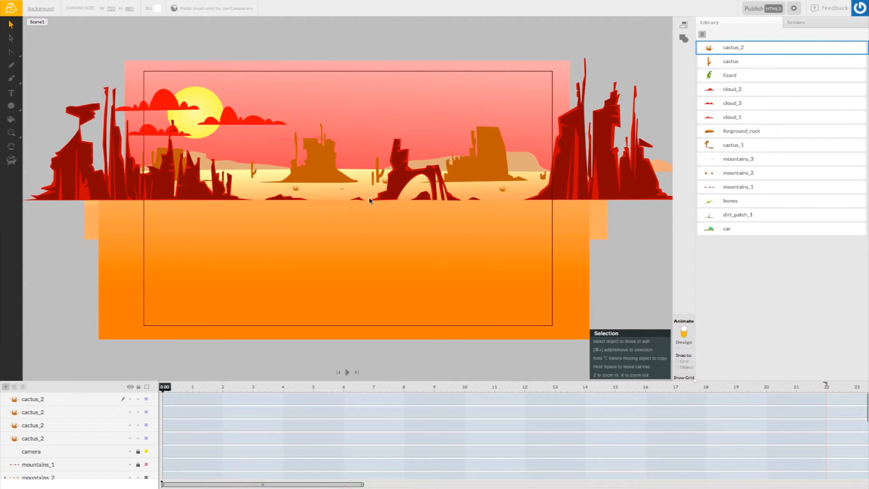
- Scale down the spiky plant just beyond the middle mesa's right foot to about 8.65 by 5.8
{"action": "key", "text": "z"}
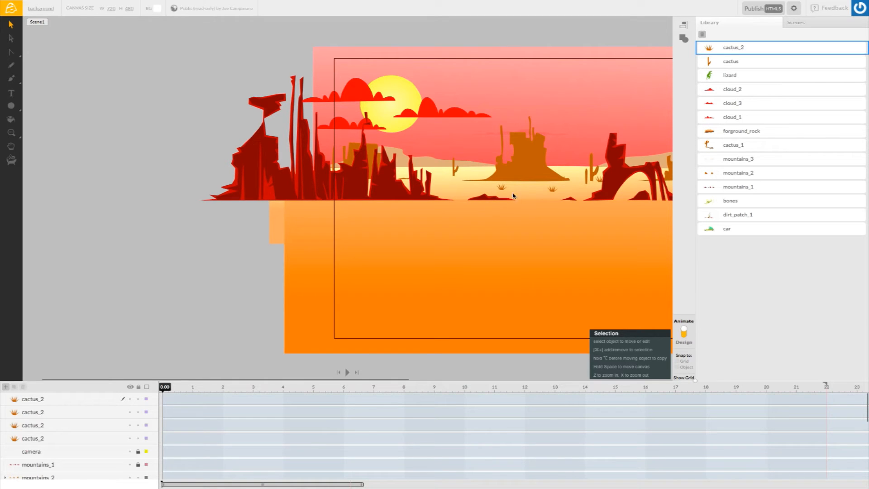
{"action": "left_click", "coordinate": [11, 132]}
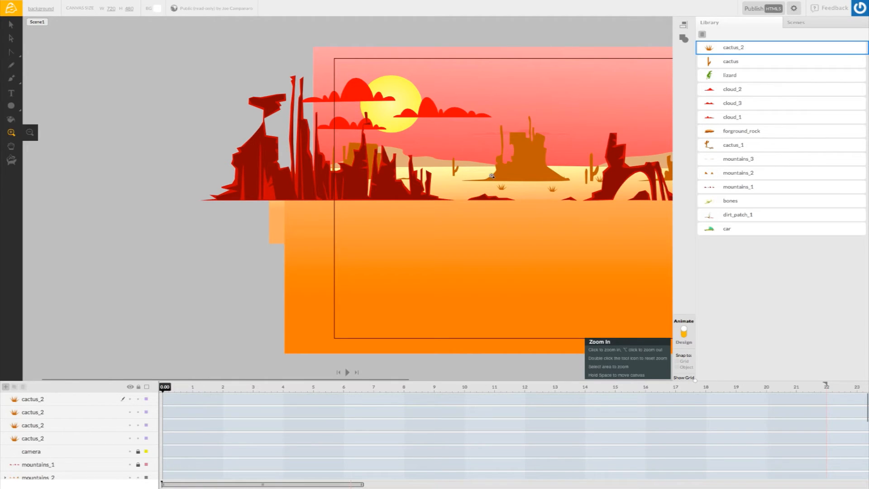
{"action": "left_click", "coordinate": [548, 185]}
{"action": "left_click", "coordinate": [527, 160]}
{"action": "key", "text": "space"}
{"action": "left_click_drag", "start_coordinate": [525, 163], "coordinate": [280, 170]}
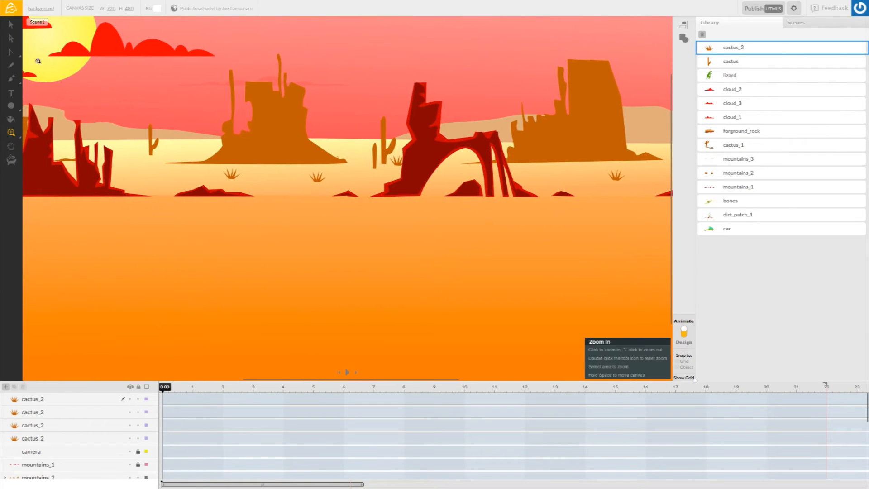
{"action": "left_click", "coordinate": [12, 24]}
{"action": "left_click", "coordinate": [320, 179]}
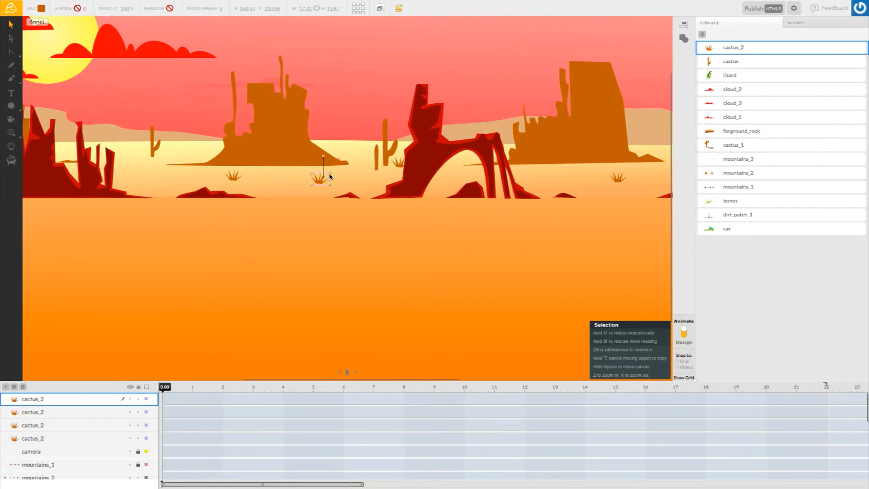
{"action": "left_click", "coordinate": [324, 178]}
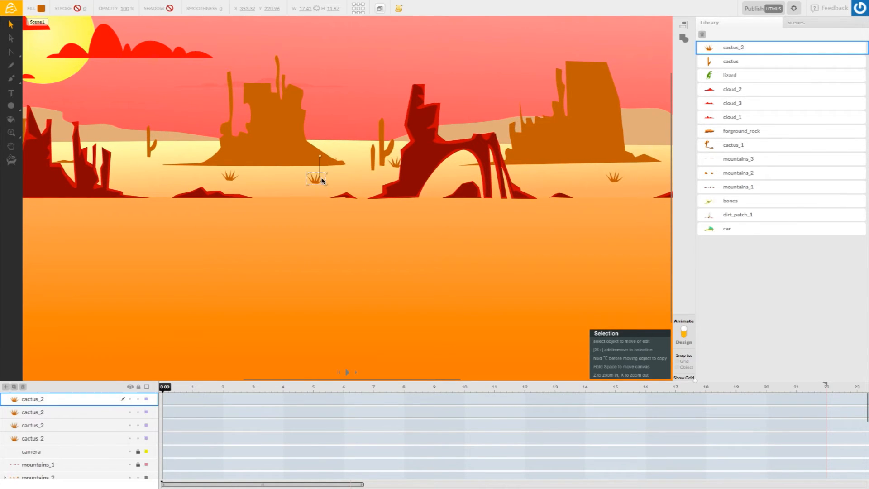
{"action": "scroll", "coordinate": [324, 177], "scroll_direction": "down", "scroll_amount": 1}
{"action": "left_click_drag", "start_coordinate": [328, 172], "coordinate": [324, 173]}
{"action": "left_click", "coordinate": [328, 202]}
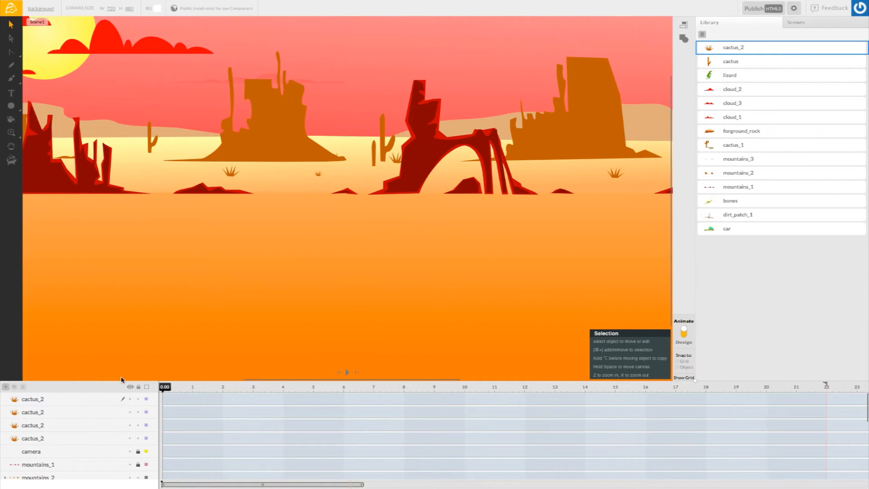
- Nest the four loose cactus_2 layers inside the mountains_2 layer and check the group on the canvas
{"action": "left_click", "coordinate": [82, 400]}
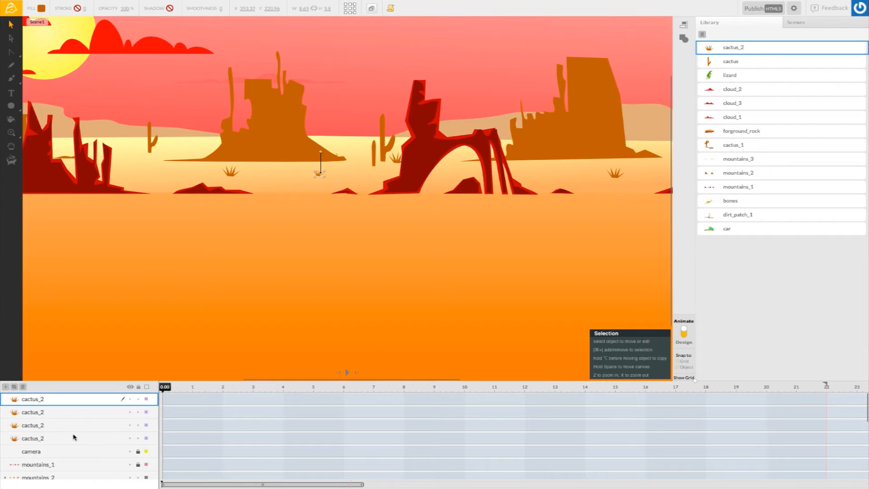
{"action": "left_click", "coordinate": [73, 437], "text": "shift"}
{"action": "scroll", "coordinate": [89, 426], "scroll_direction": "down", "scroll_amount": 1}
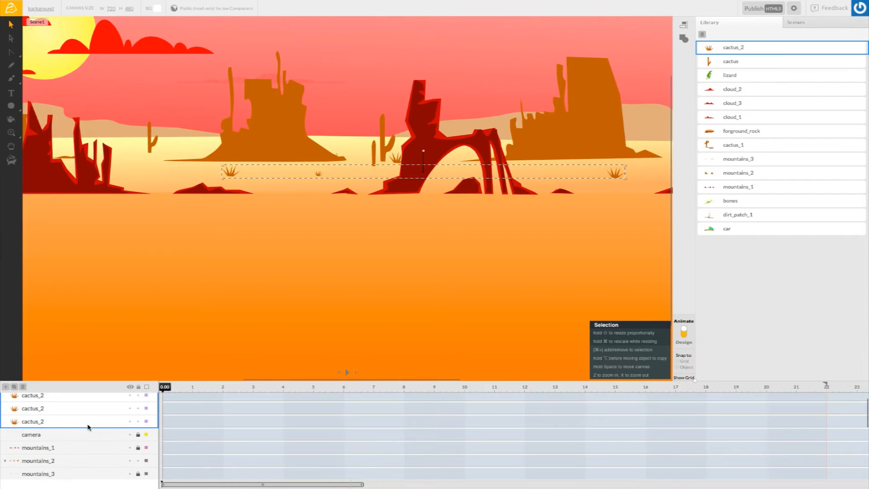
{"action": "left_click_drag", "start_coordinate": [31, 409], "coordinate": [47, 460]}
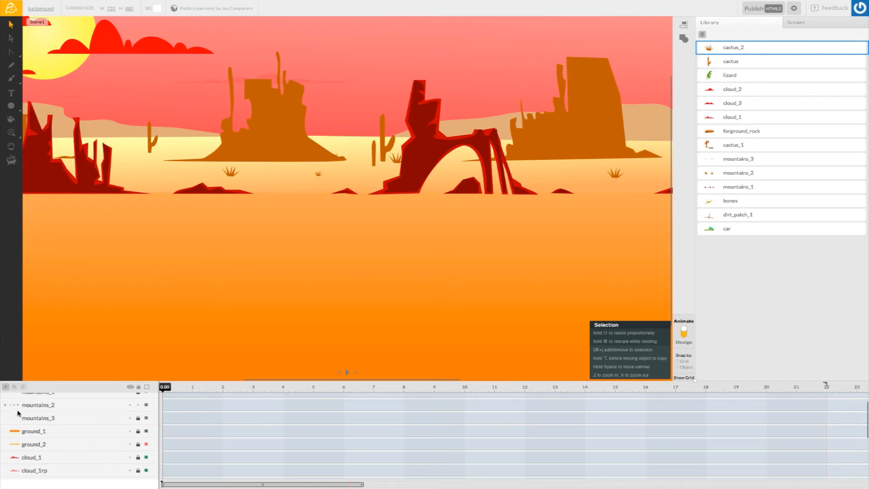
{"action": "left_click", "coordinate": [51, 407]}
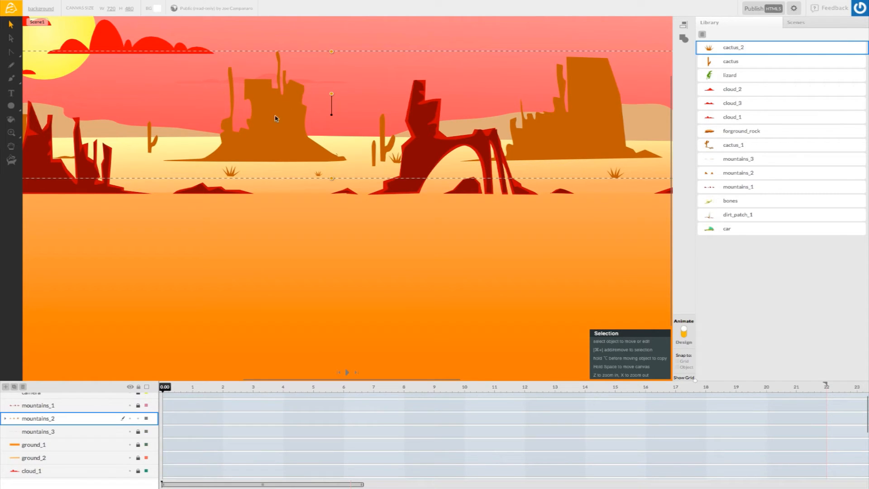
{"action": "left_click_drag", "start_coordinate": [291, 97], "coordinate": [291, 143]}
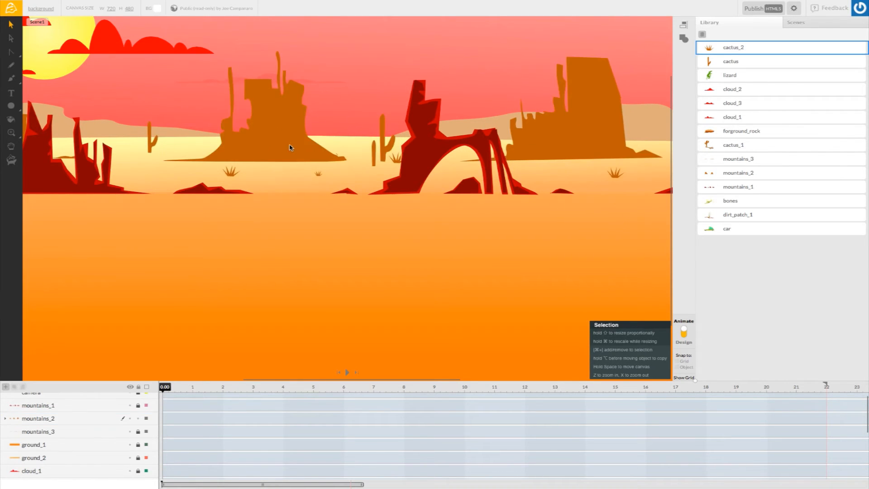
{"action": "scroll", "coordinate": [281, 214], "scroll_direction": "right", "scroll_amount": 1}
{"action": "left_click", "coordinate": [229, 173]}
{"action": "left_click_drag", "start_coordinate": [229, 175], "coordinate": [257, 180]}
{"action": "key", "text": "super+z"}
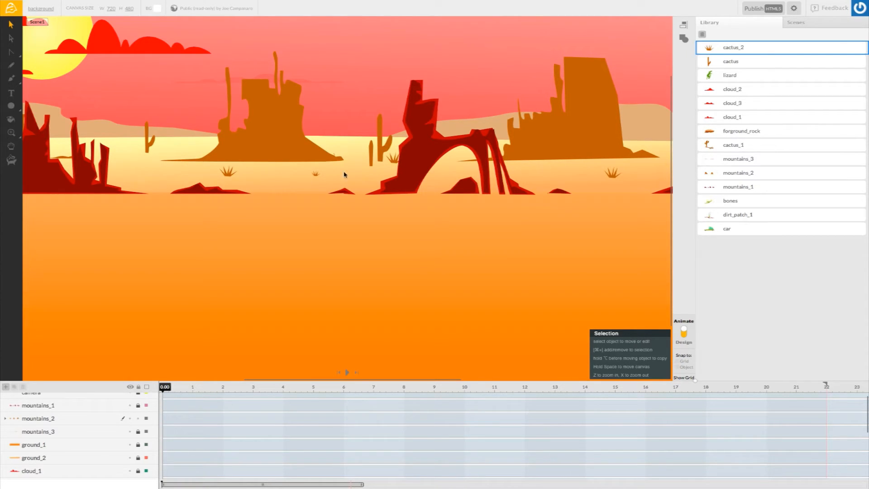
- Move the spiky plant below the middle mesa left onto open sand, and shift the tall cactus near it slightly left
{"action": "left_click", "coordinate": [226, 176]}
{"action": "scroll", "coordinate": [233, 185], "scroll_direction": "right", "scroll_amount": 1}
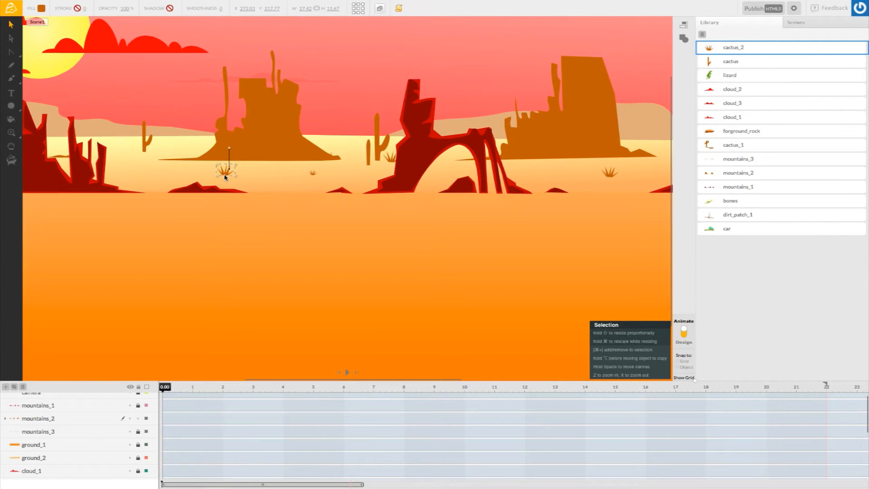
{"action": "left_click_drag", "start_coordinate": [225, 174], "coordinate": [228, 178]}
{"action": "left_click", "coordinate": [122, 82]}
{"action": "left_click", "coordinate": [224, 175]}
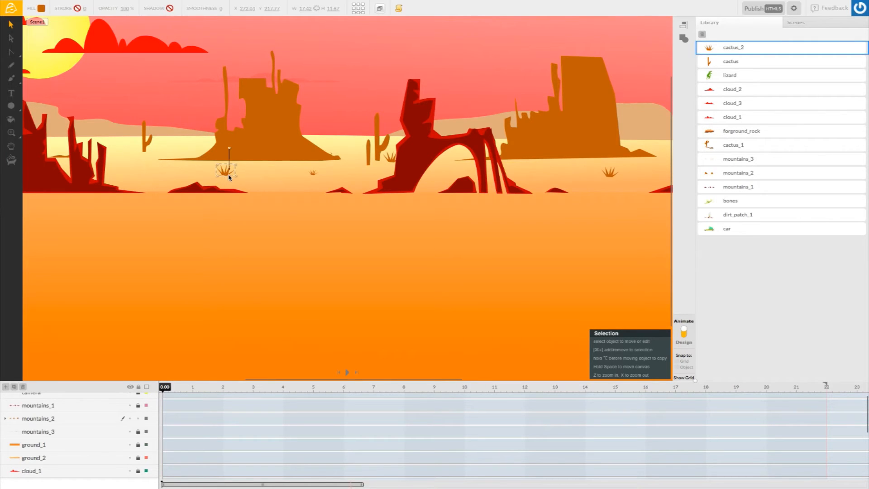
{"action": "left_click_drag", "start_coordinate": [223, 170], "coordinate": [168, 175]}
{"action": "left_click", "coordinate": [143, 143]}
{"action": "left_click_drag", "start_coordinate": [143, 143], "coordinate": [137, 144]}
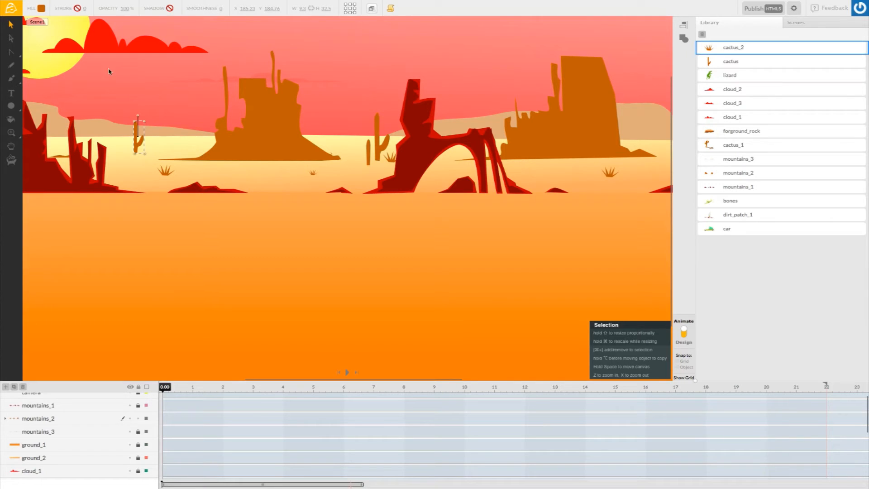
- Place the car from the library on the horizon line in front of the rock arch and order its layer directly below camera
{"action": "left_click", "coordinate": [29, 133]}
{"action": "left_click", "coordinate": [295, 243]}
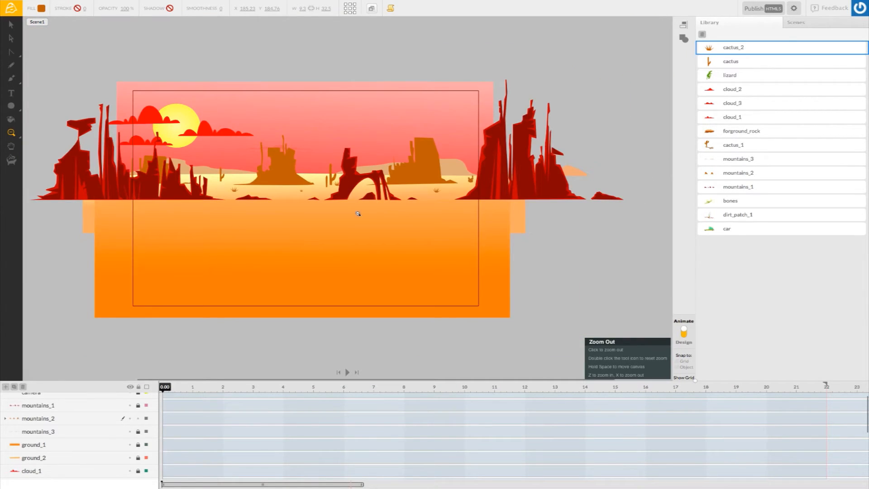
{"action": "scroll", "coordinate": [358, 213], "scroll_direction": "left", "scroll_amount": 1}
{"action": "left_click", "coordinate": [11, 25]}
{"action": "left_click", "coordinate": [63, 49]}
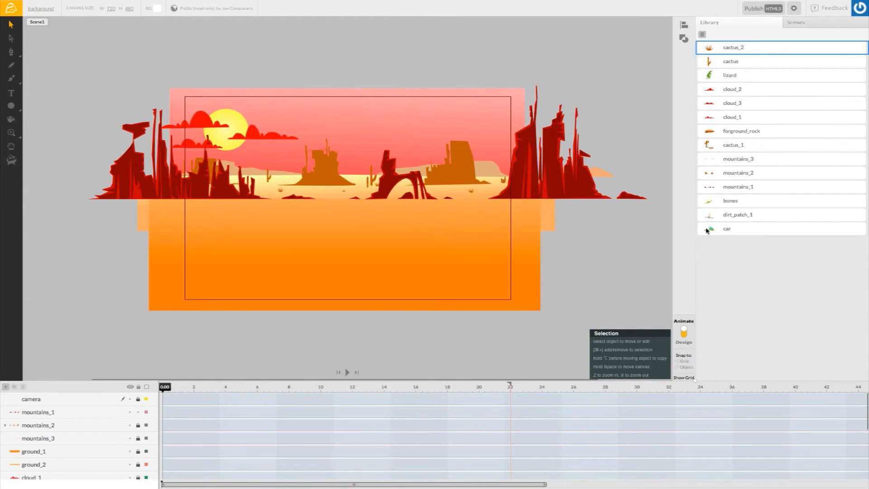
{"action": "left_click_drag", "start_coordinate": [713, 230], "coordinate": [379, 194]}
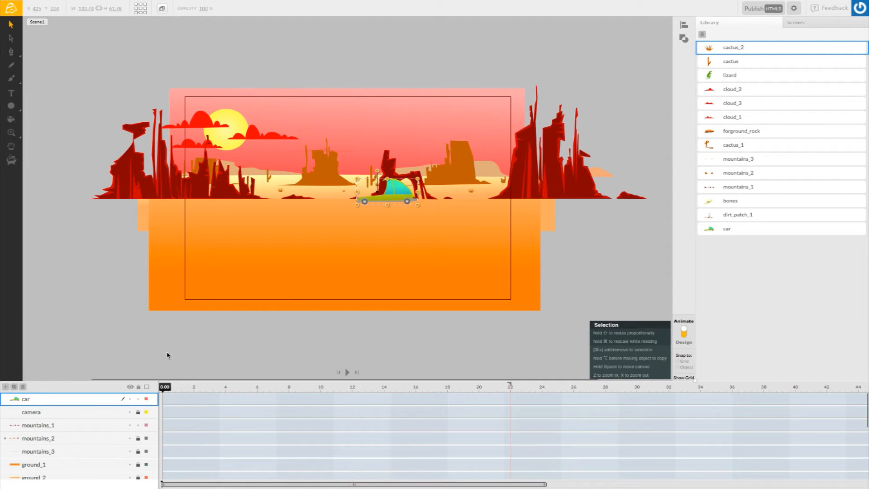
{"action": "left_click_drag", "start_coordinate": [53, 402], "coordinate": [51, 419]}
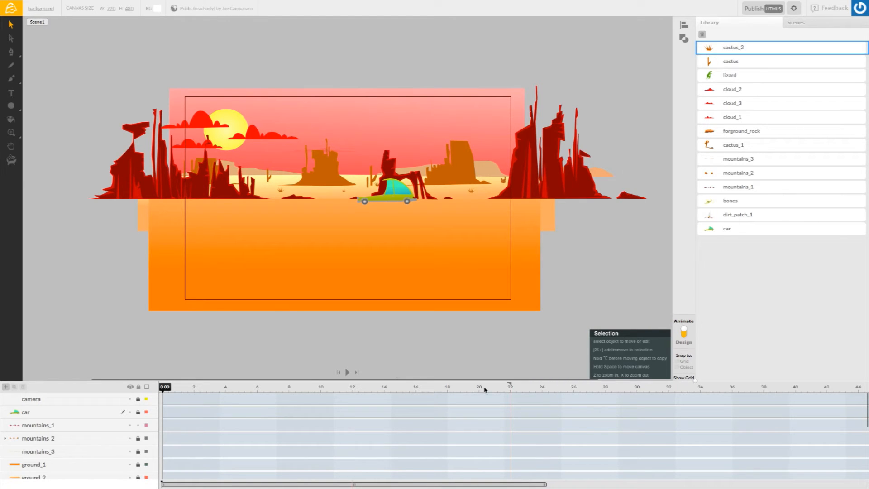
- Move the mountains_1 artwork far left at time 0 to about X -1104.92, Y 38.9, keeping its base on the horizon
{"action": "key", "text": "super+a"}
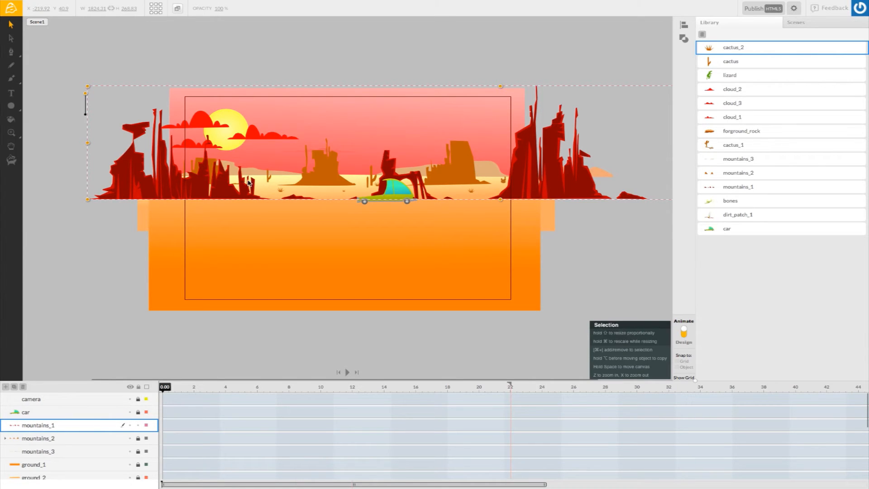
{"action": "left_click_drag", "start_coordinate": [565, 183], "coordinate": [186, 182]}
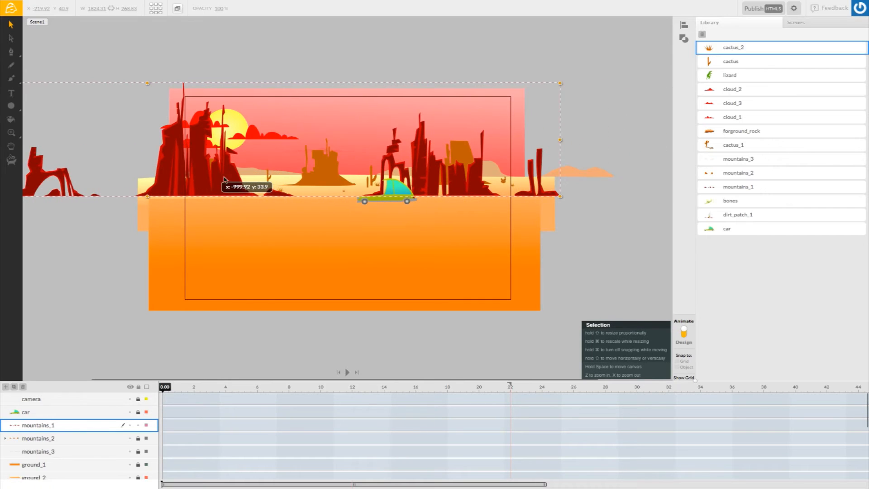
{"action": "left_click_drag", "start_coordinate": [440, 181], "coordinate": [417, 181]}
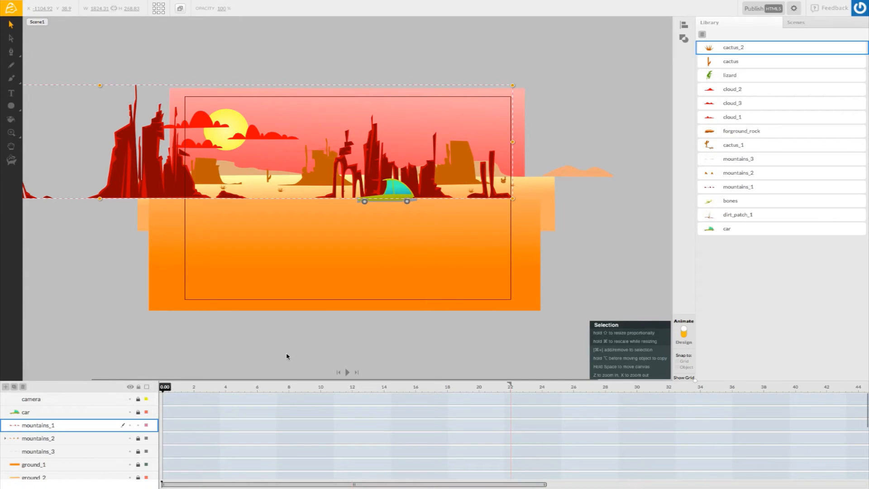
- Animate mountains_1 by moving it right to about X 71 at 10 seconds, and return the playhead to 0
{"action": "left_click_drag", "start_coordinate": [164, 388], "coordinate": [322, 392]}
{"action": "left_click_drag", "start_coordinate": [126, 173], "coordinate": [659, 173]}
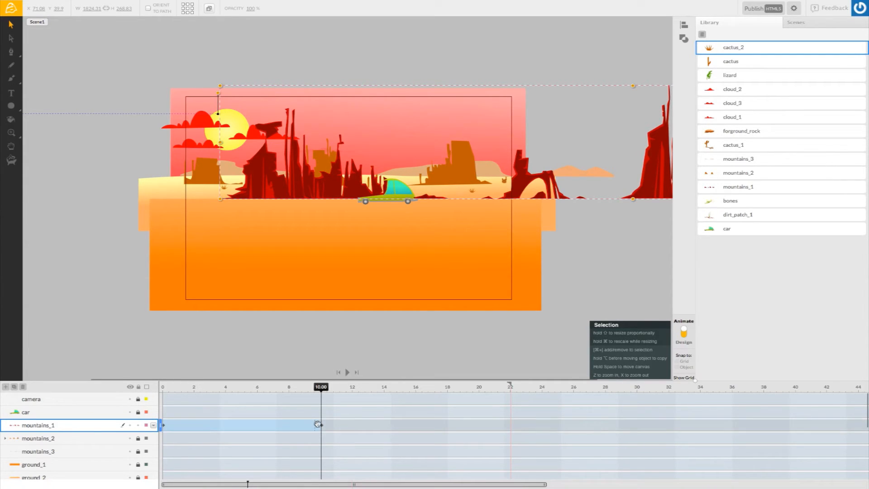
{"action": "left_click", "coordinate": [317, 387]}
{"action": "left_click_drag", "start_coordinate": [318, 388], "coordinate": [148, 397]}
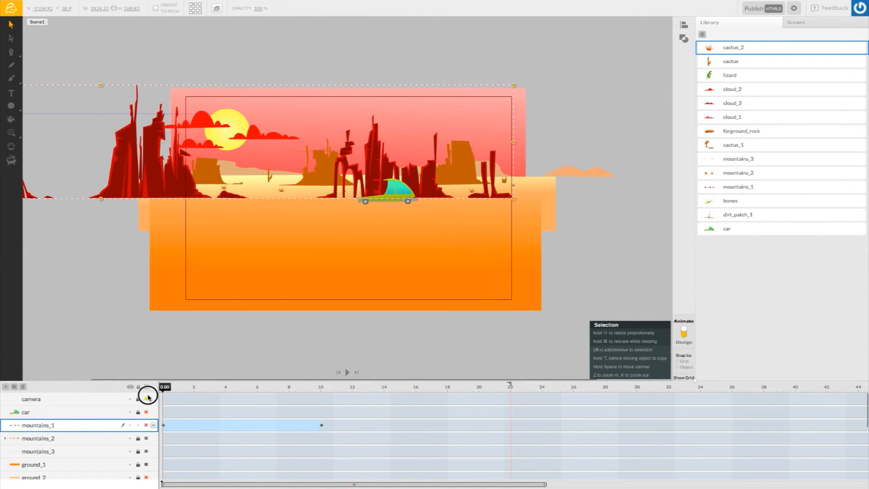
- Preview the mountains_1 animation, rewind to 0, and set the timeline's end marker just past 14 seconds
{"action": "left_click", "coordinate": [348, 373]}
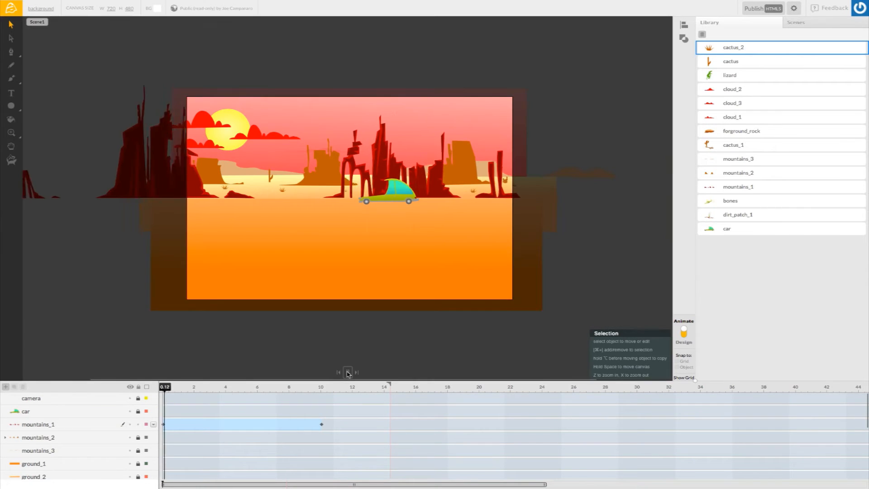
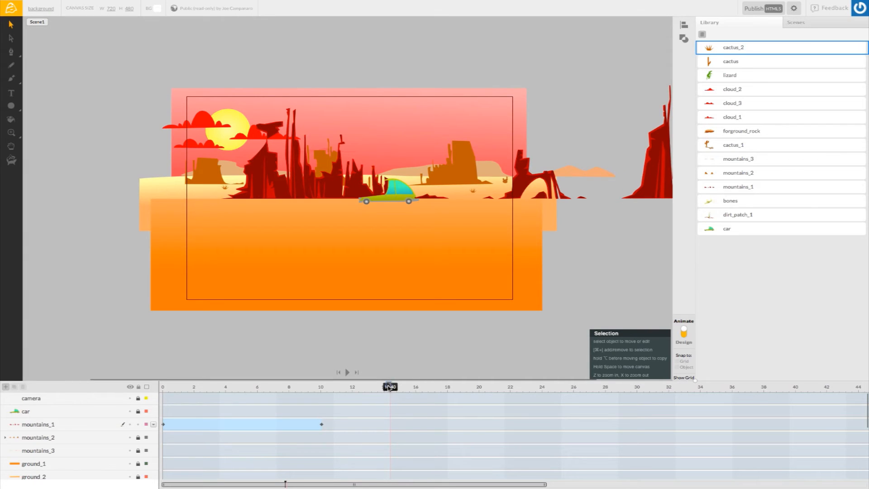
{"action": "mouse_move", "coordinate": [388, 386]}
{"action": "left_mouse_down"}
{"action": "mouse_move", "coordinate": [156, 384]}
{"action": "mouse_move", "coordinate": [382, 388]}
{"action": "mouse_move", "coordinate": [159, 386]}
{"action": "mouse_move", "coordinate": [249, 396]}
{"action": "mouse_move", "coordinate": [162, 389]}
{"action": "left_mouse_up"}
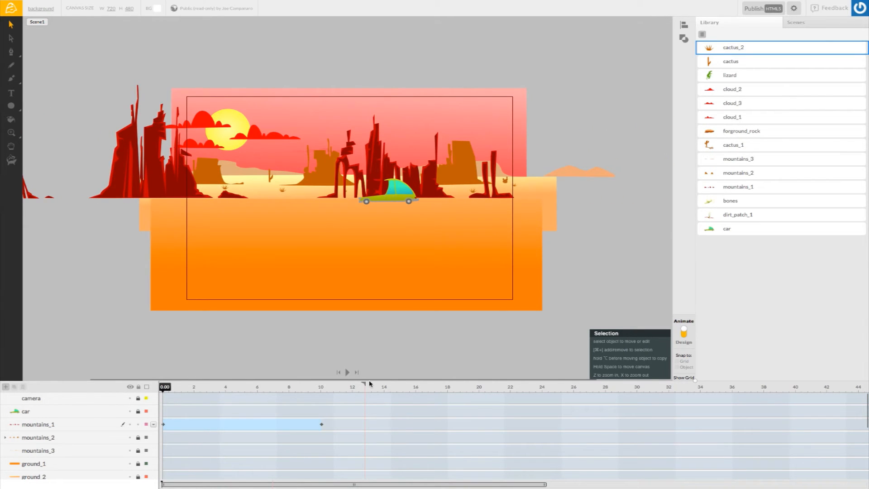
{"action": "left_click_drag", "start_coordinate": [366, 384], "coordinate": [390, 384]}
- Lock mountains_1, unlock mountains_2, and move the mountains_2 group left at time 0 until its first mesa lies outside the frame
{"action": "left_click", "coordinate": [138, 425]}
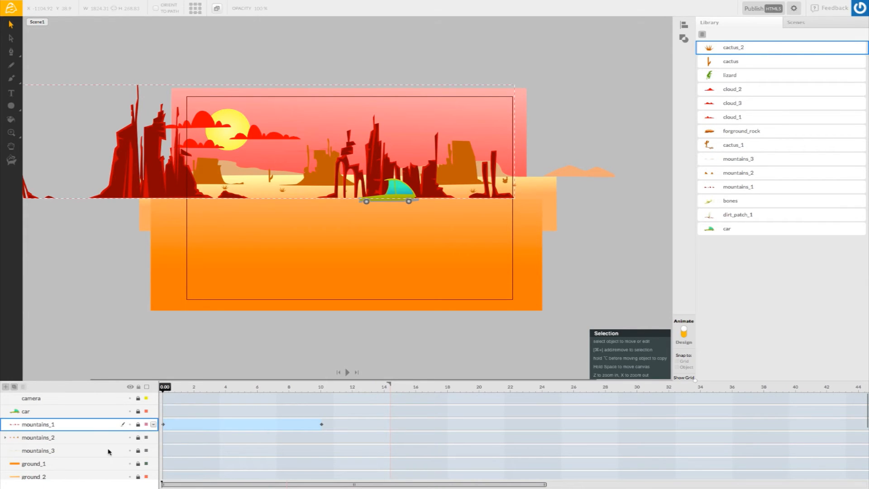
{"action": "left_click", "coordinate": [138, 438]}
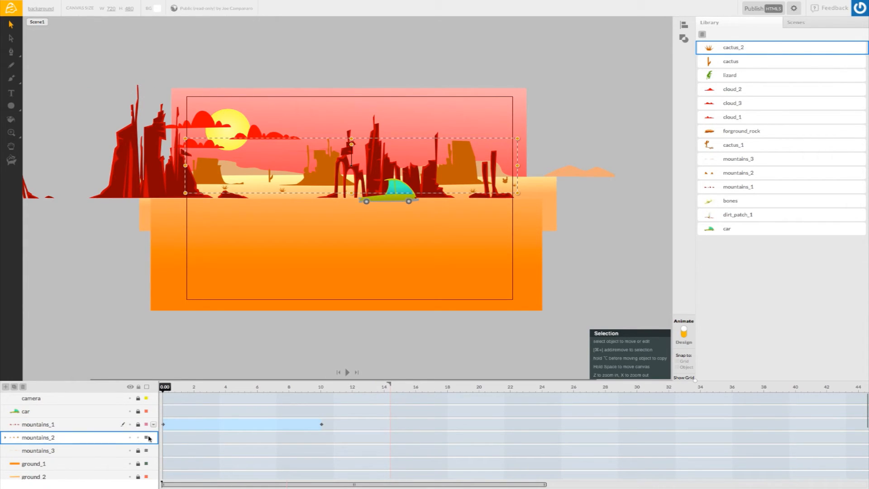
{"action": "left_click", "coordinate": [78, 439]}
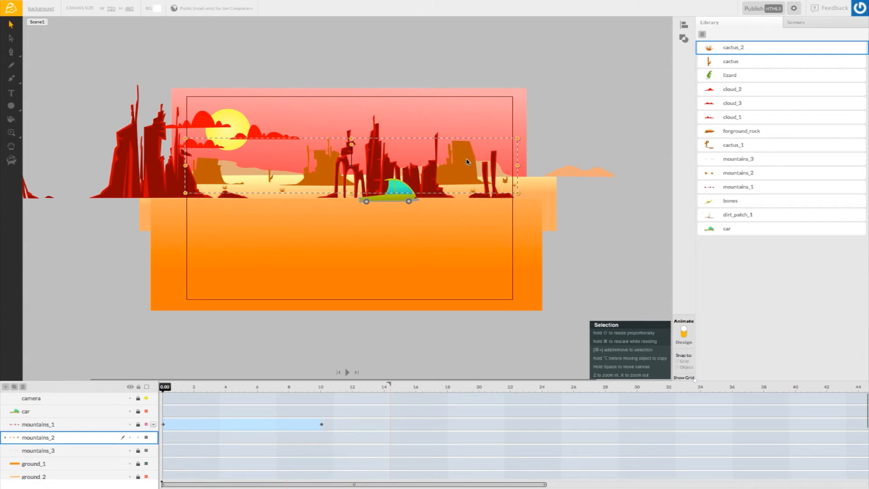
{"action": "left_click_drag", "start_coordinate": [462, 154], "coordinate": [366, 153]}
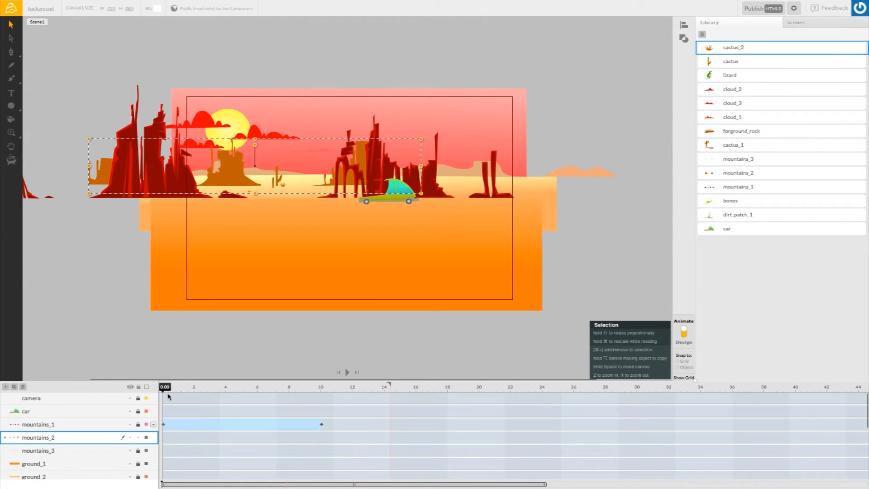
- Animate mountains_2 by moving the group right at 10 seconds, return to 0, and expand its nested layers
{"action": "left_click_drag", "start_coordinate": [165, 391], "coordinate": [322, 408]}
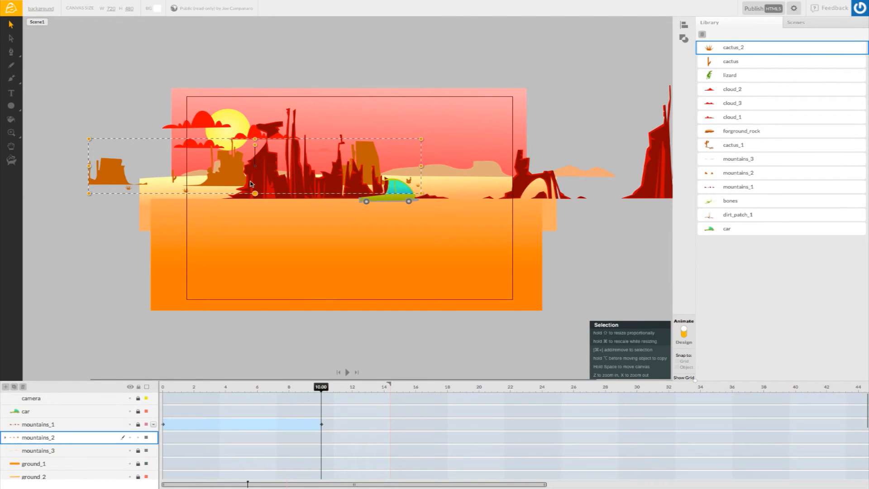
{"action": "left_click_drag", "start_coordinate": [229, 174], "coordinate": [365, 175]}
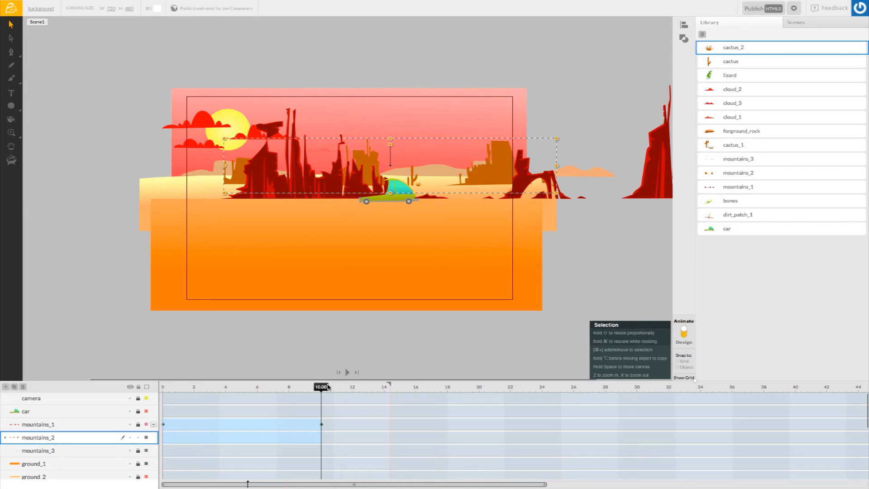
{"action": "left_click_drag", "start_coordinate": [321, 390], "coordinate": [150, 393]}
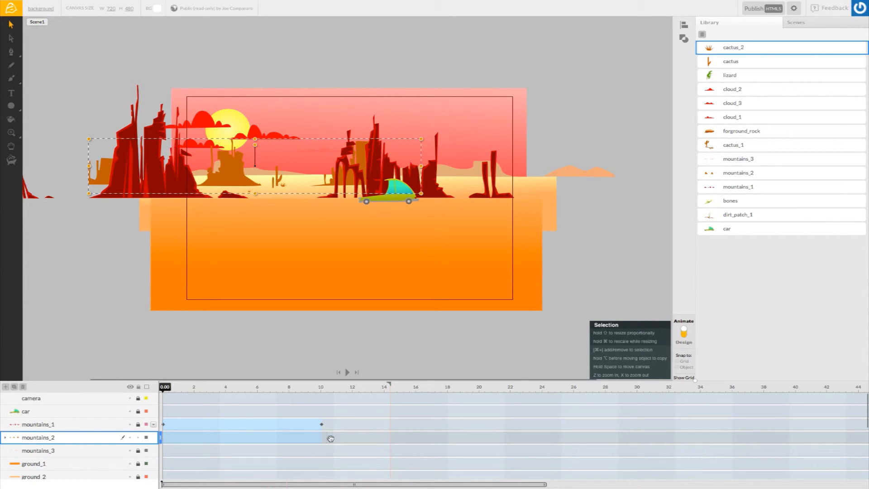
{"action": "left_click", "coordinate": [6, 438]}
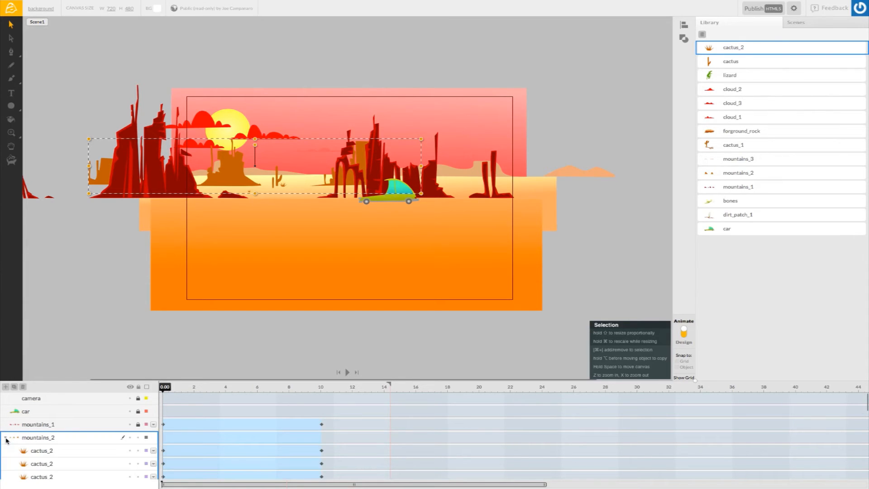
- Review the nested layers of the mountains_2 group in the timeline, and collapse the group
{"action": "scroll", "coordinate": [91, 451], "scroll_direction": "down", "scroll_amount": 4}
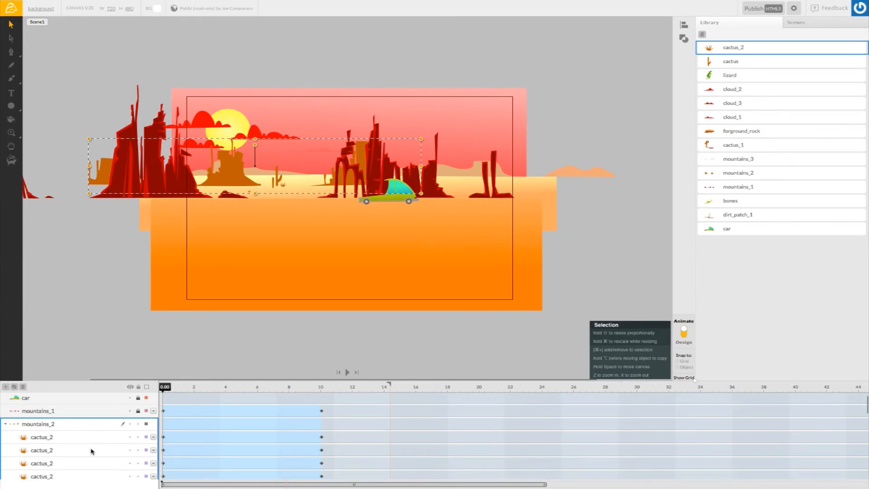
{"action": "scroll", "coordinate": [91, 451], "scroll_direction": "down", "scroll_amount": 4}
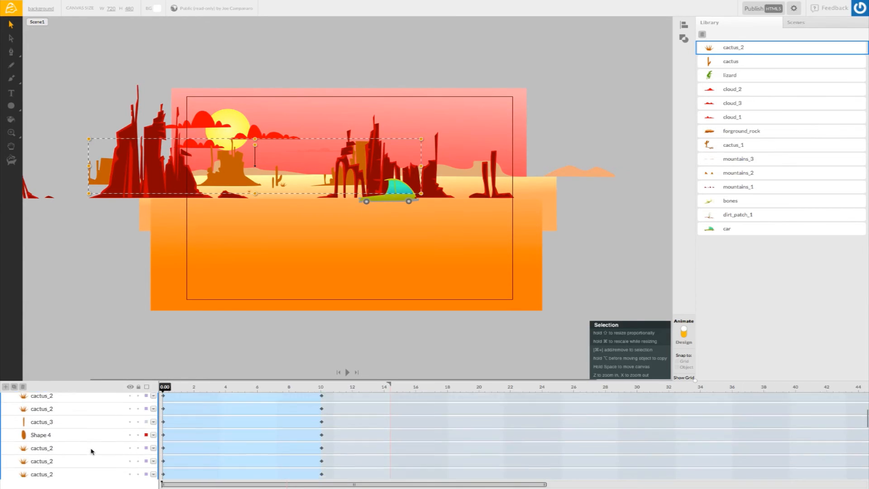
{"action": "scroll", "coordinate": [91, 451], "scroll_direction": "down", "scroll_amount": 4}
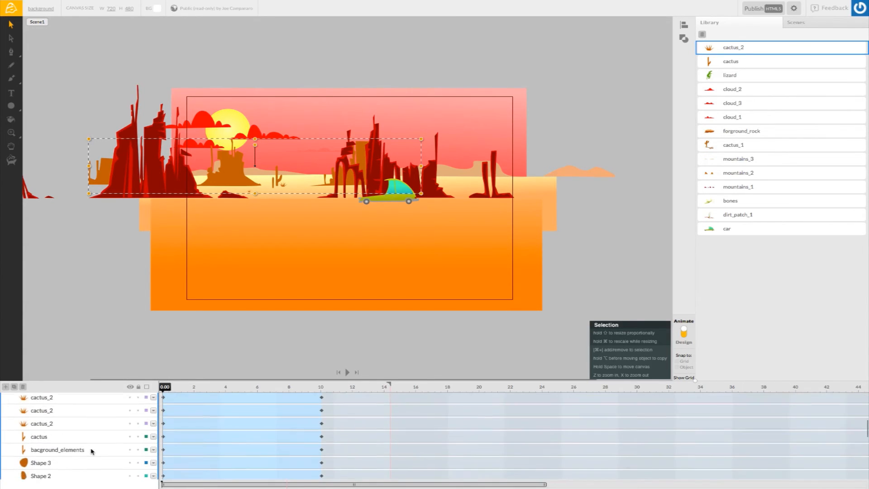
{"action": "scroll", "coordinate": [91, 451], "scroll_direction": "down", "scroll_amount": 1}
{"action": "scroll", "coordinate": [91, 451], "scroll_direction": "up", "scroll_amount": 3}
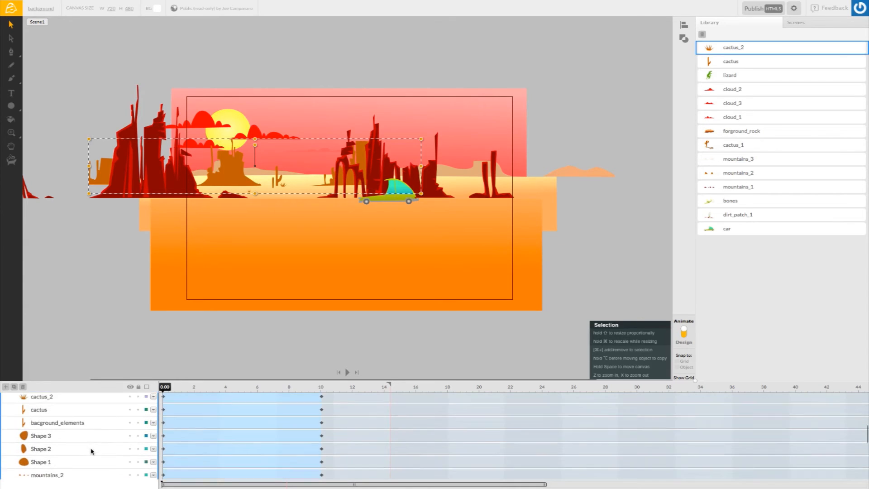
{"action": "scroll", "coordinate": [91, 452], "scroll_direction": "up", "scroll_amount": 2}
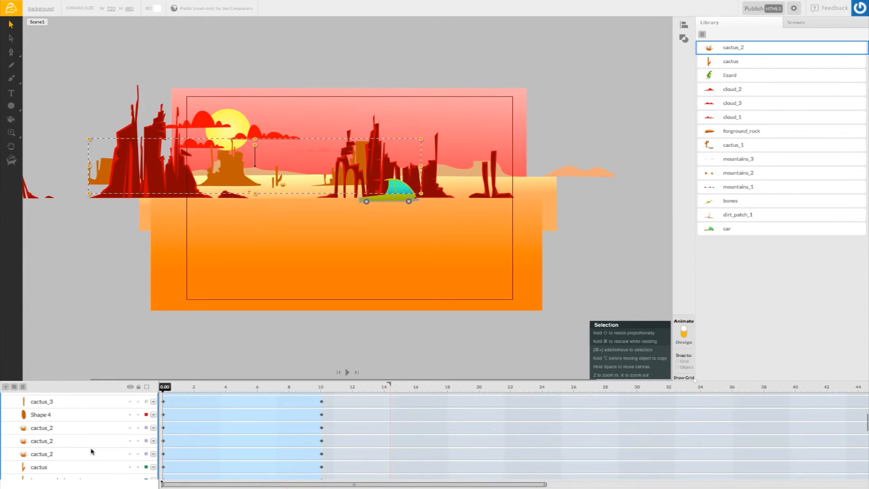
{"action": "scroll", "coordinate": [91, 452], "scroll_direction": "up", "scroll_amount": 3}
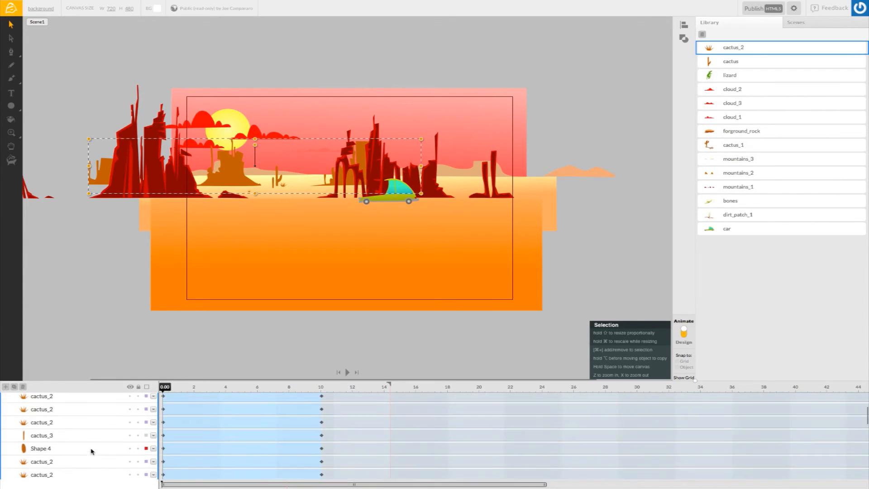
{"action": "scroll", "coordinate": [91, 452], "scroll_direction": "up", "scroll_amount": 2}
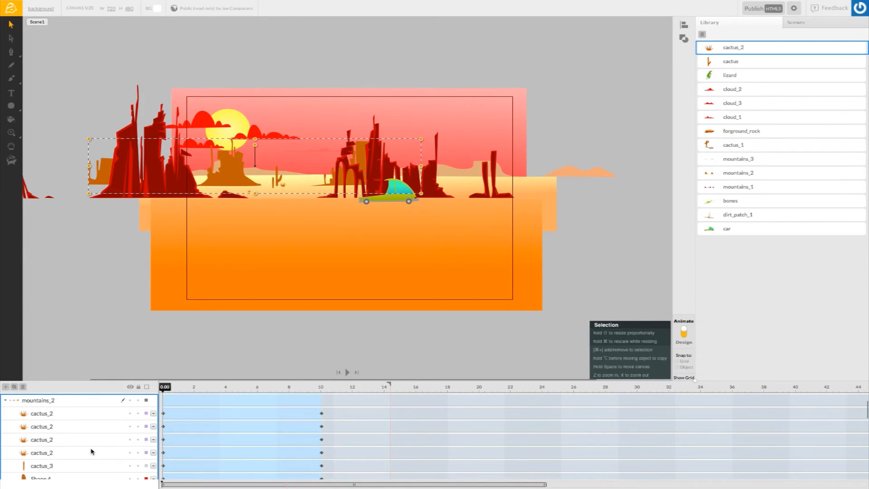
{"action": "scroll", "coordinate": [103, 440], "scroll_direction": "down", "scroll_amount": 1}
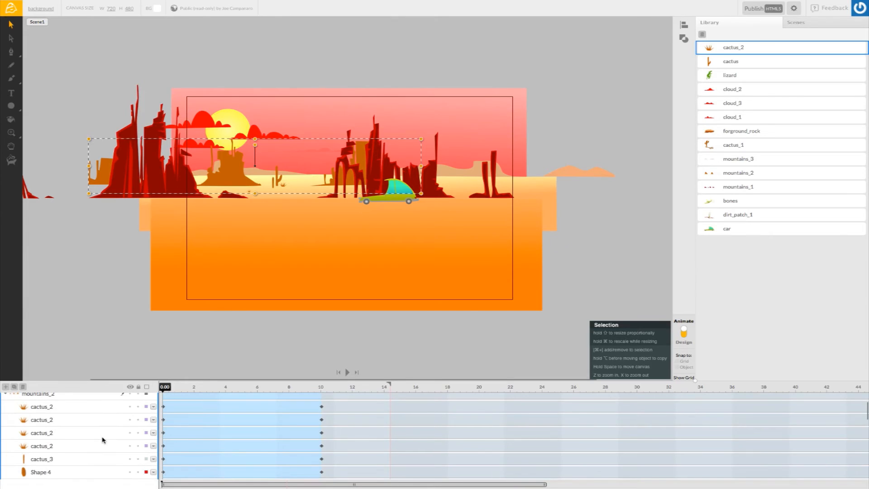
{"action": "scroll", "coordinate": [103, 440], "scroll_direction": "down", "scroll_amount": 1}
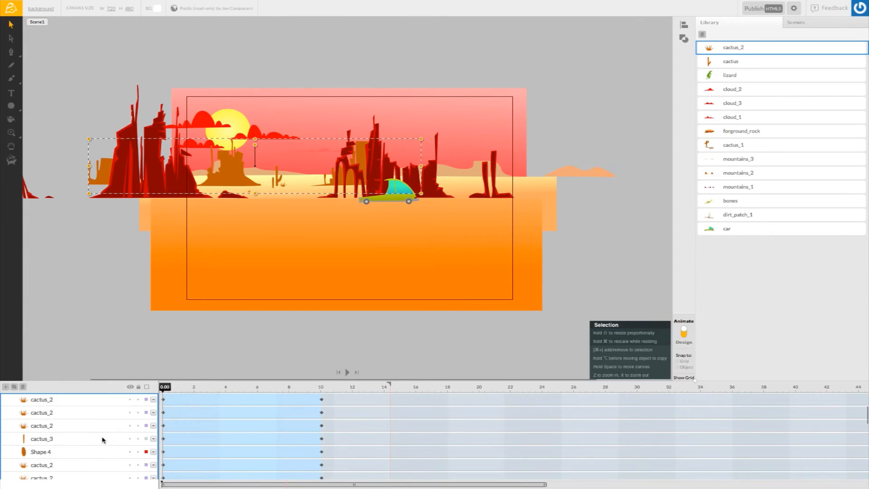
{"action": "scroll", "coordinate": [103, 440], "scroll_direction": "down", "scroll_amount": 1}
{"action": "scroll", "coordinate": [110, 434], "scroll_direction": "up", "scroll_amount": 5}
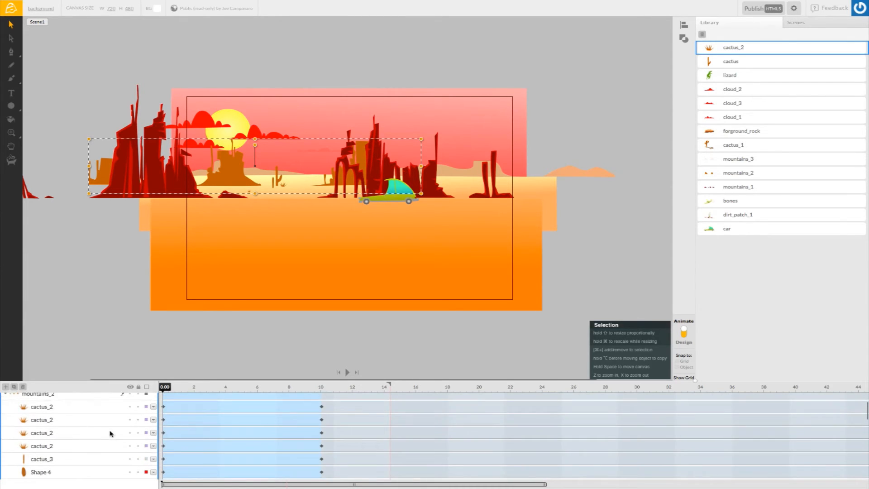
{"action": "scroll", "coordinate": [113, 434], "scroll_direction": "up", "scroll_amount": 1}
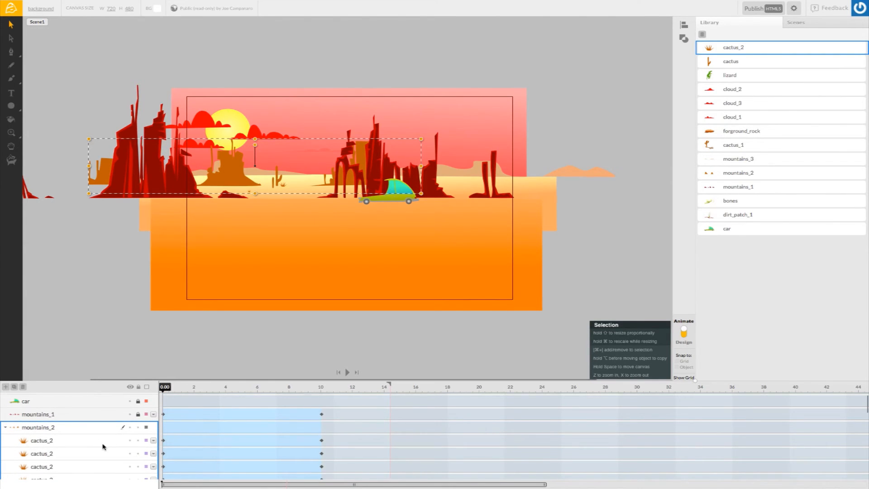
{"action": "scroll", "coordinate": [104, 446], "scroll_direction": "down", "scroll_amount": 1}
{"action": "scroll", "coordinate": [103, 447], "scroll_direction": "down", "scroll_amount": 1}
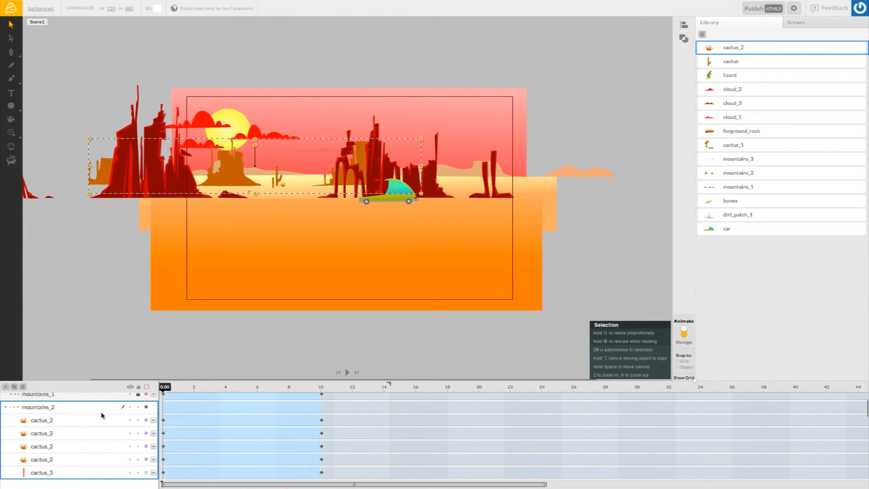
{"action": "left_click", "coordinate": [6, 408]}
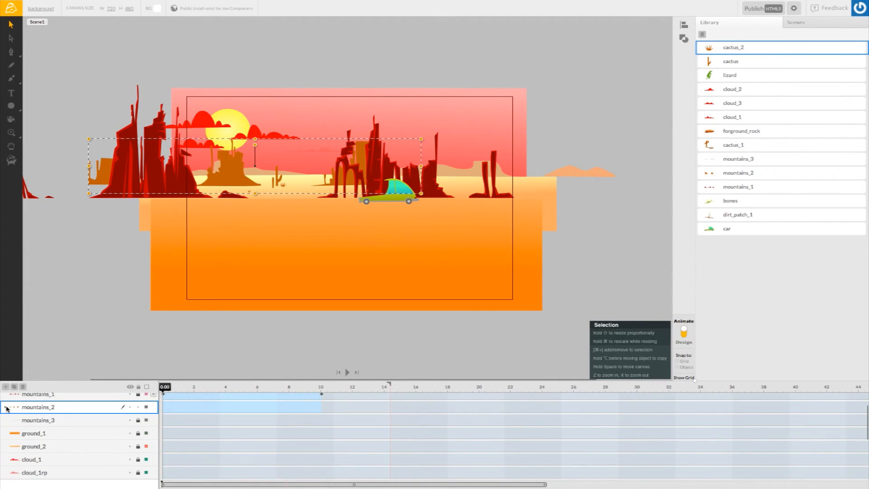
- Set the timeline's end marker to about 10.8 seconds, preview the mountain animation, and return the playhead to 0
{"action": "left_click_drag", "start_coordinate": [165, 389], "coordinate": [146, 386]}
{"action": "left_click", "coordinate": [347, 373]}
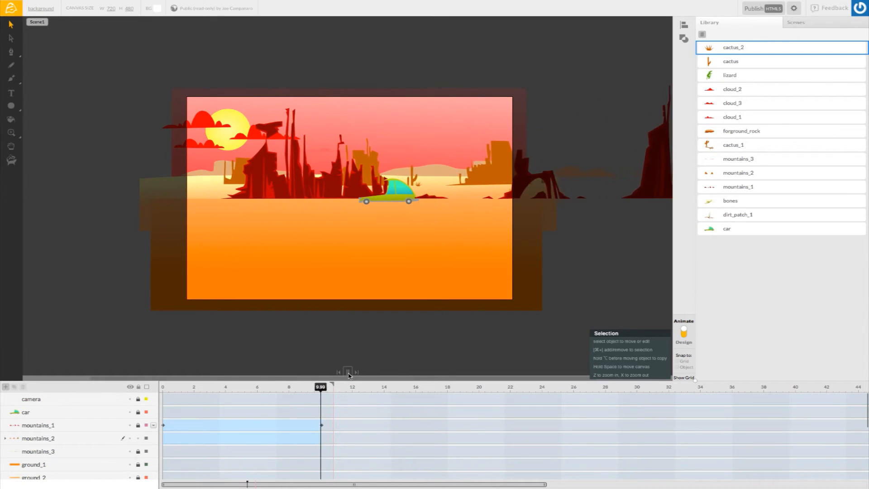
{"action": "left_click", "coordinate": [348, 372]}
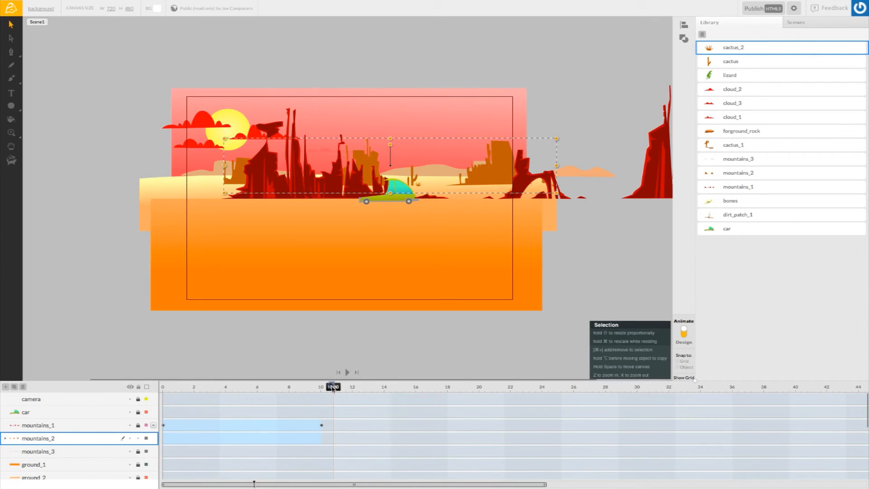
{"action": "left_click", "coordinate": [279, 351]}
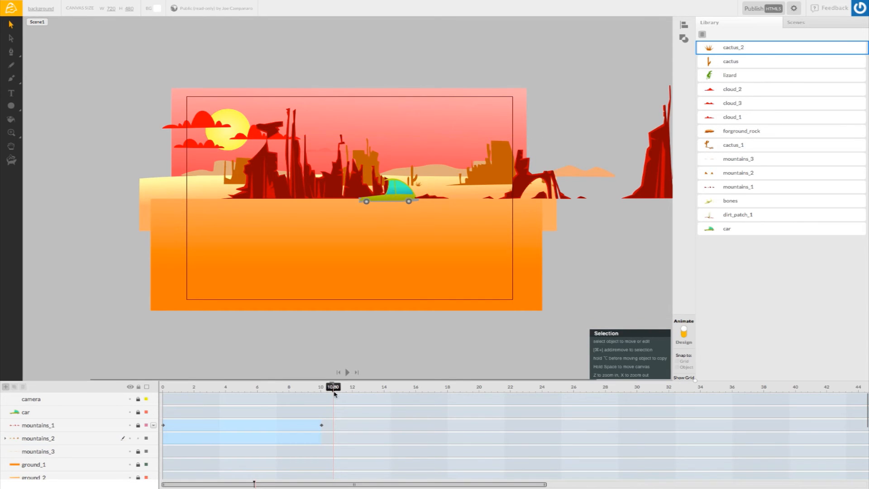
{"action": "left_click_drag", "start_coordinate": [280, 387], "coordinate": [165, 402]}
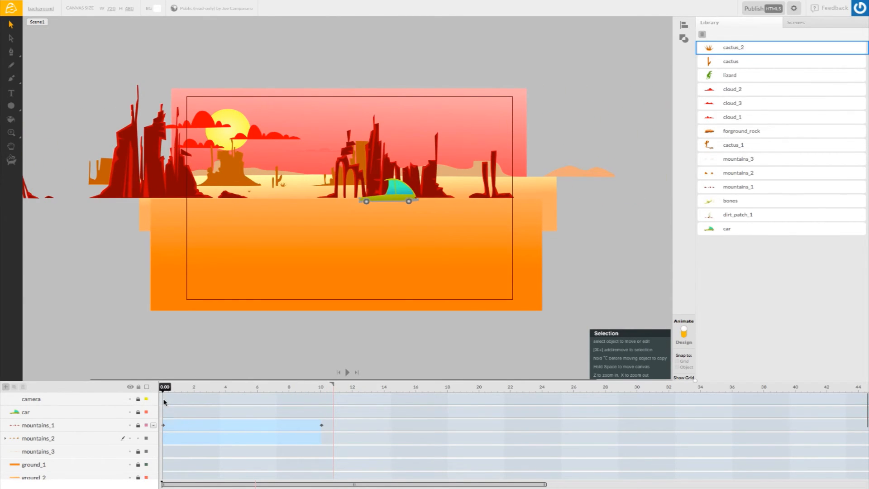
- Hide mountains_1 and open the mountains_2 mesa artwork for editing
{"action": "left_click", "coordinate": [130, 425]}
{"action": "left_click_drag", "start_coordinate": [164, 394], "coordinate": [162, 416]}
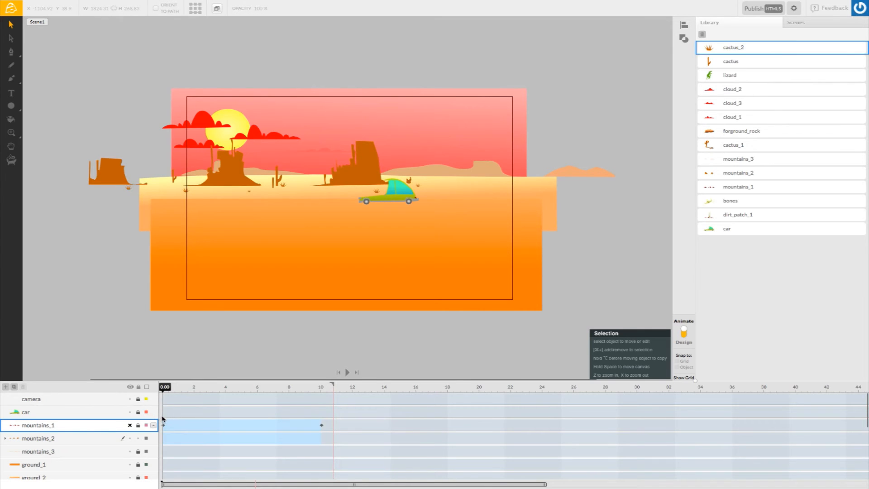
{"action": "left_click", "coordinate": [88, 442]}
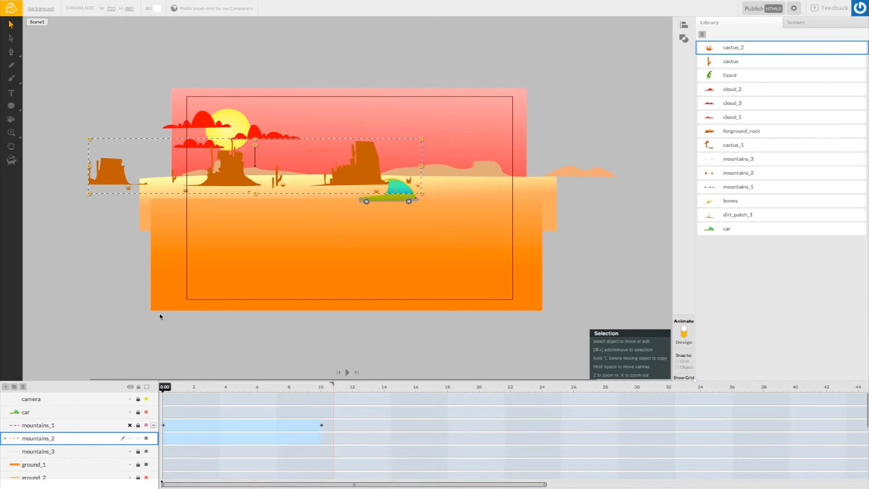
{"action": "double_click", "coordinate": [110, 175]}
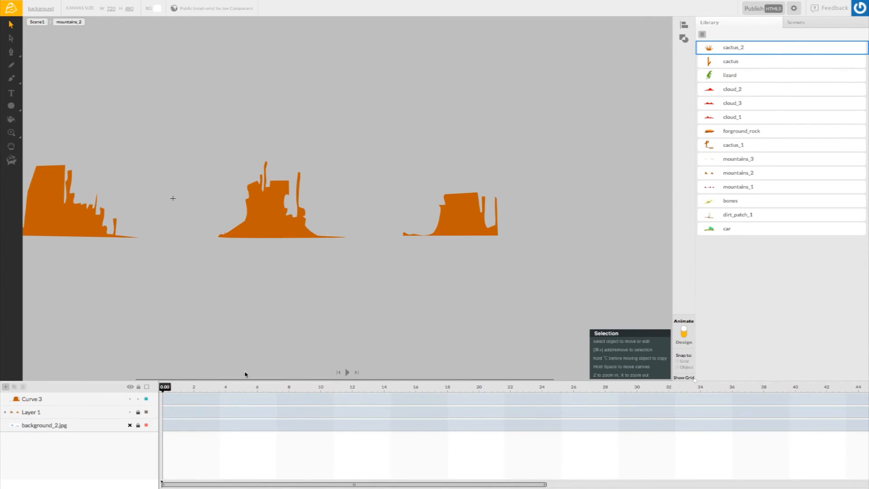
- Draw a closed Bezier outline of a small stepped mesa with a tall spire, to the right of the existing mesas on their baseline
{"action": "key", "text": "p"}
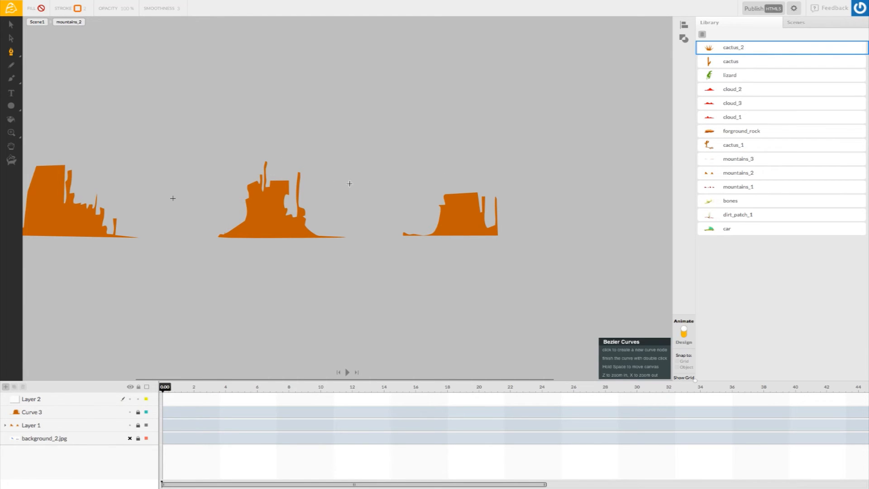
{"action": "key", "text": "h"}
{"action": "left_click_drag", "start_coordinate": [357, 186], "coordinate": [180, 175]}
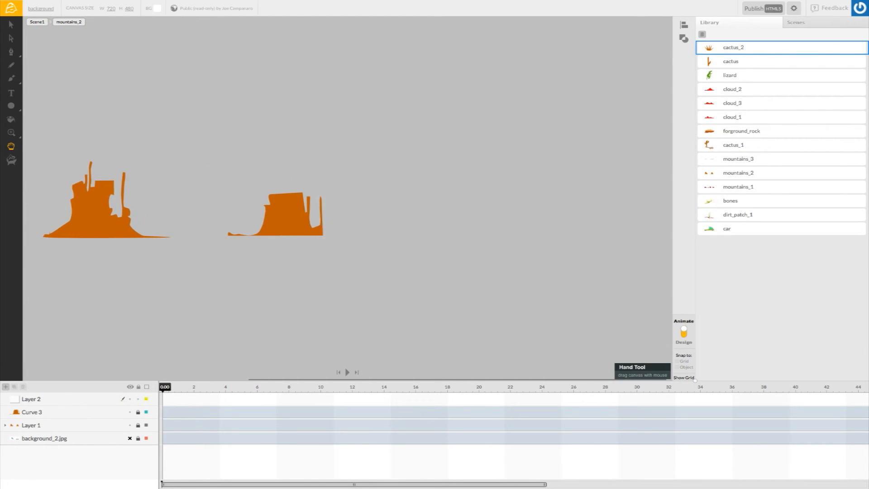
{"action": "key", "text": "p"}
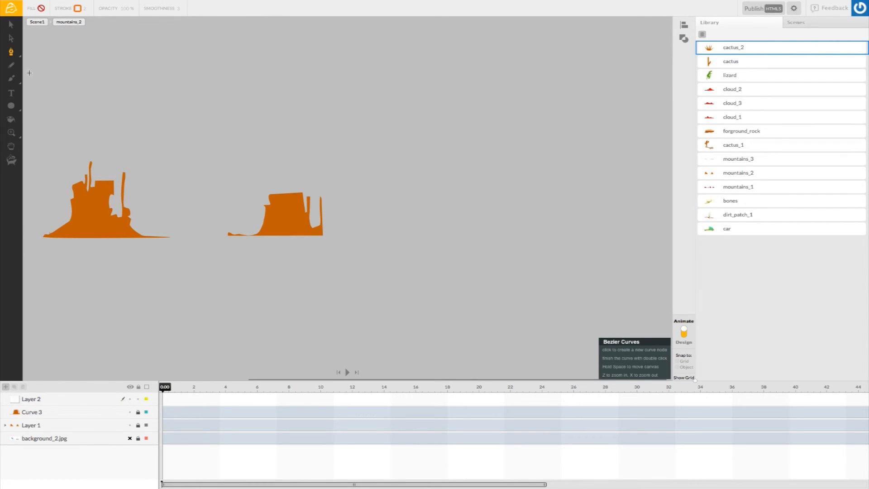
{"action": "left_click", "coordinate": [385, 234]}
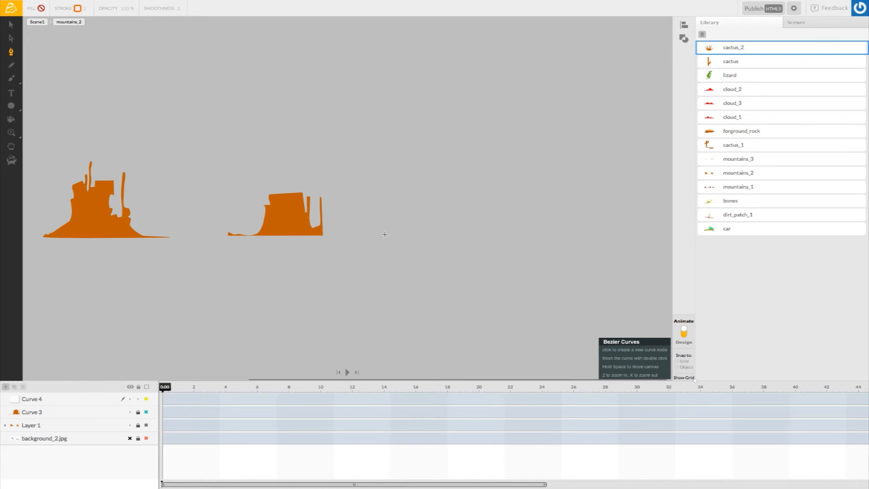
{"action": "left_click", "coordinate": [442, 234]}
{"action": "left_click", "coordinate": [438, 184]}
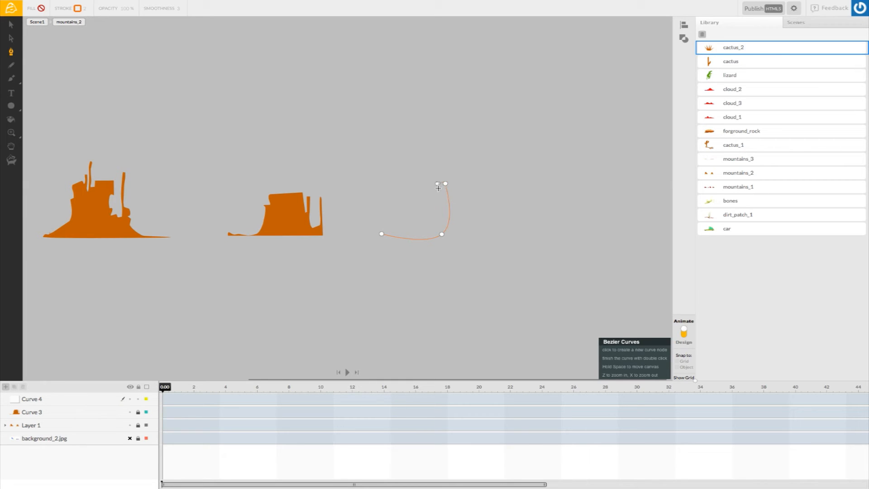
{"action": "left_click", "coordinate": [425, 227]}
{"action": "left_click", "coordinate": [427, 213]}
{"action": "left_click", "coordinate": [416, 212]}
{"action": "left_click", "coordinate": [416, 197]}
{"action": "left_click", "coordinate": [401, 196]}
{"action": "left_click", "coordinate": [385, 211]}
{"action": "left_click", "coordinate": [384, 223]}
{"action": "double_click", "coordinate": [382, 235]}
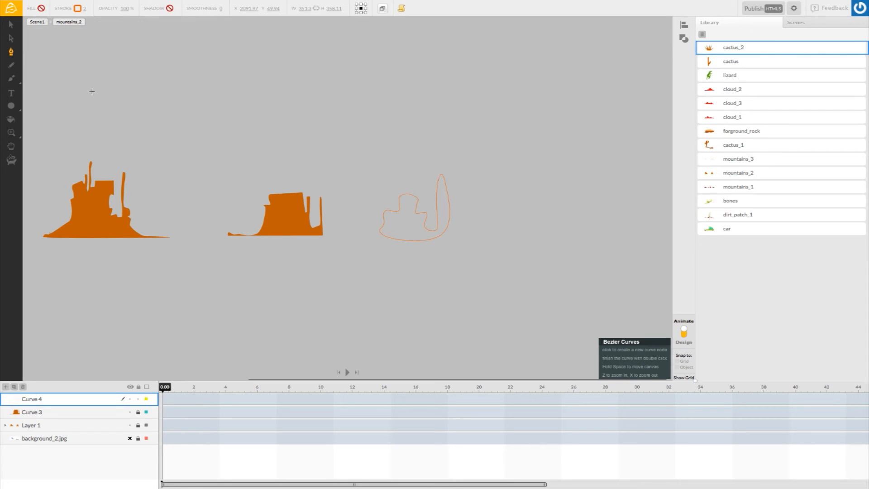
- Straighten the new mesa's base, left side and top by converting their nodes to corners, widening the top ledge toward the left
{"action": "mouse_move", "coordinate": [12, 53]}
{"action": "left_click", "coordinate": [57, 53]}
{"action": "left_click", "coordinate": [405, 240]}
{"action": "left_click", "coordinate": [382, 230]}
{"action": "left_click", "coordinate": [410, 195]}
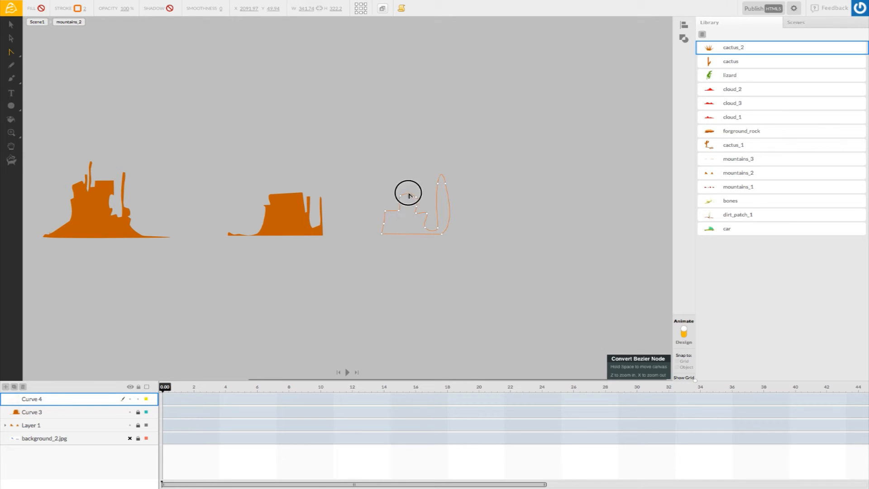
{"action": "left_click", "coordinate": [390, 210]}
{"action": "left_click", "coordinate": [391, 202]}
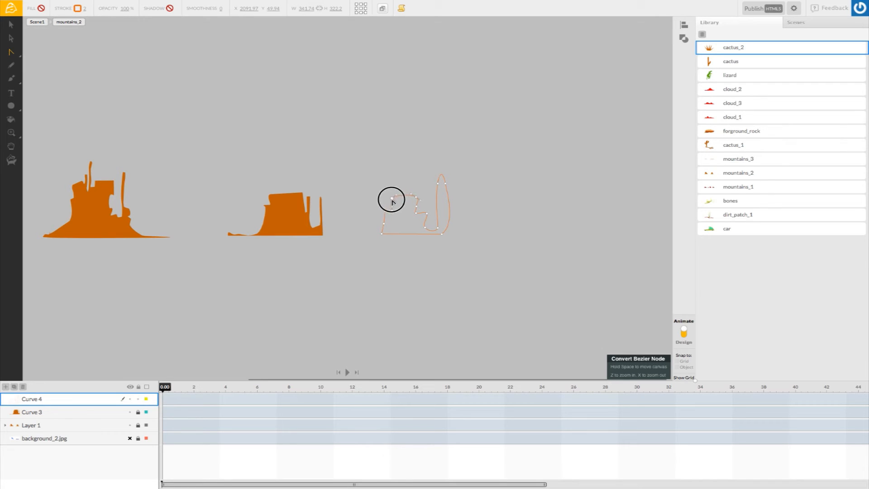
{"action": "left_click", "coordinate": [416, 198]}
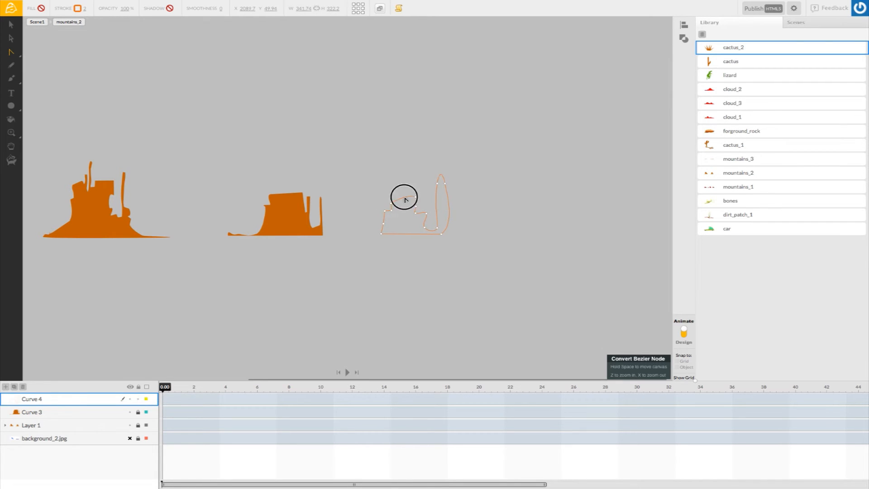
- Reshape the notch between the mesa and its spire into a narrow straight gap, and flatten the spire's tip
{"action": "left_click", "coordinate": [431, 232]}
{"action": "left_click", "coordinate": [432, 233]}
{"action": "left_click", "coordinate": [427, 227]}
{"action": "left_click", "coordinate": [428, 229]}
{"action": "left_click", "coordinate": [431, 228]}
{"action": "left_click", "coordinate": [442, 182]}
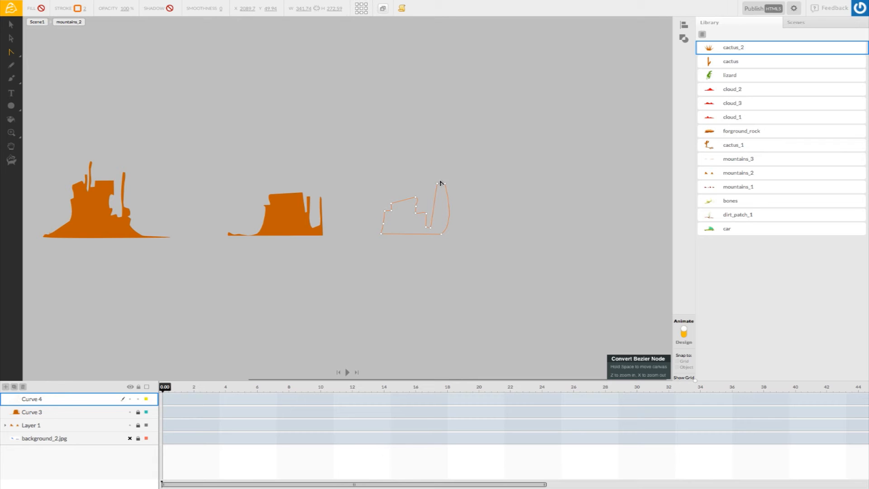
{"action": "left_click", "coordinate": [438, 185]}
{"action": "left_click", "coordinate": [437, 184]}
- Straighten the spire's outer edge and pull the mesa's bottom right corner inward so the spire is thin
{"action": "left_click", "coordinate": [442, 235]}
{"action": "left_click", "coordinate": [447, 221]}
{"action": "left_click", "coordinate": [446, 227]}
{"action": "left_click", "coordinate": [456, 223]}
{"action": "left_click_drag", "start_coordinate": [456, 223], "coordinate": [435, 235]}
{"action": "left_click", "coordinate": [449, 234]}
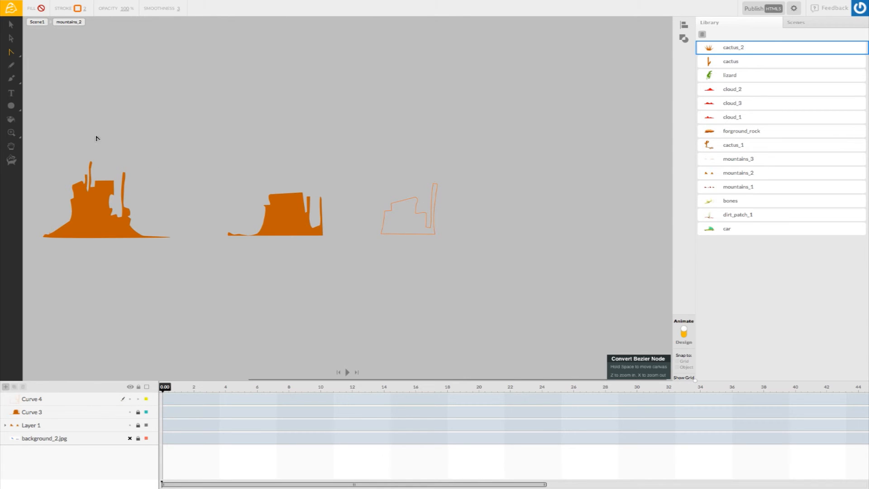
- Fill the new mesa with the same dark orange as the neighbouring mesas, and remove its stroke
{"action": "left_click", "coordinate": [409, 200]}
{"action": "left_click", "coordinate": [41, 8]}
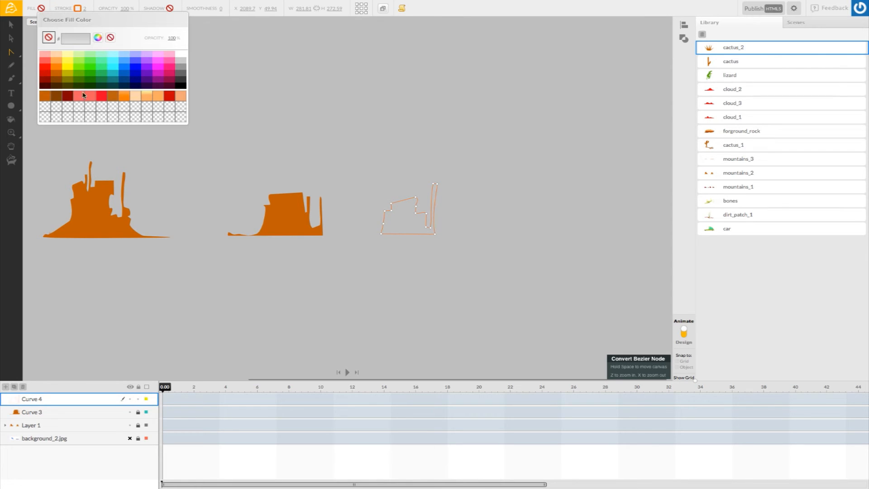
{"action": "left_click", "coordinate": [56, 75]}
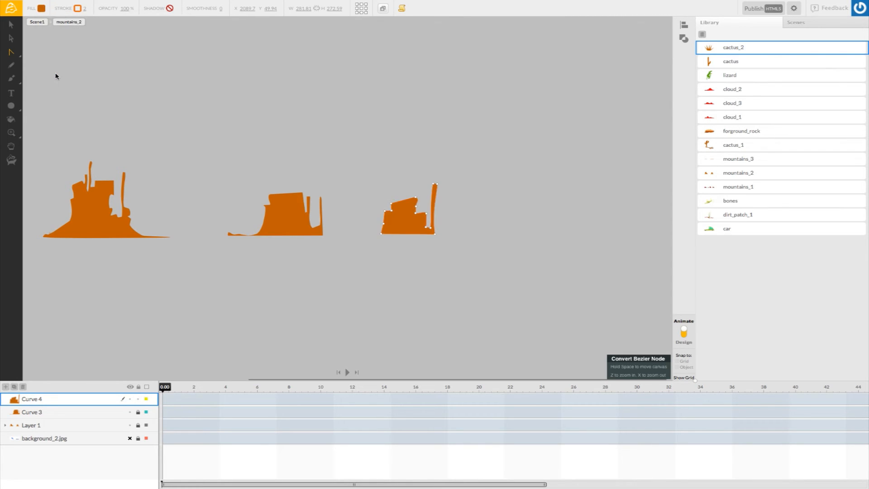
{"action": "left_click", "coordinate": [197, 143]}
{"action": "left_click", "coordinate": [428, 222]}
{"action": "left_click", "coordinate": [78, 8]}
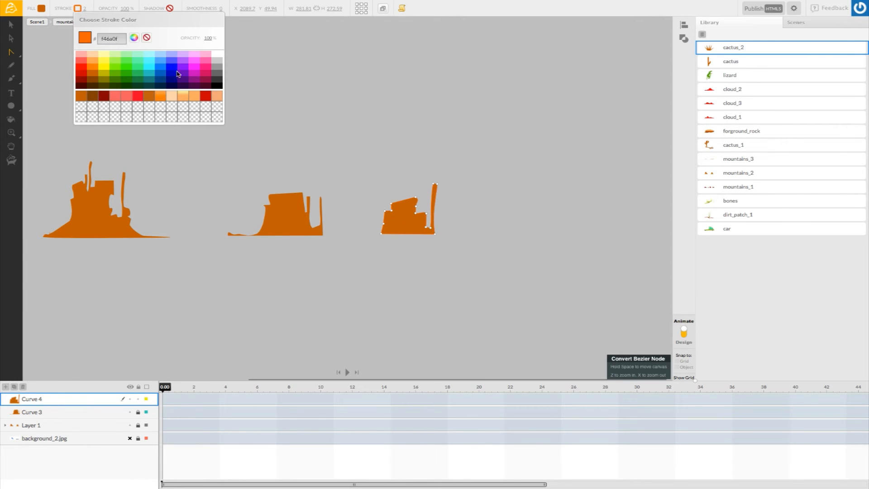
{"action": "left_click", "coordinate": [145, 38]}
{"action": "left_click", "coordinate": [215, 99]}
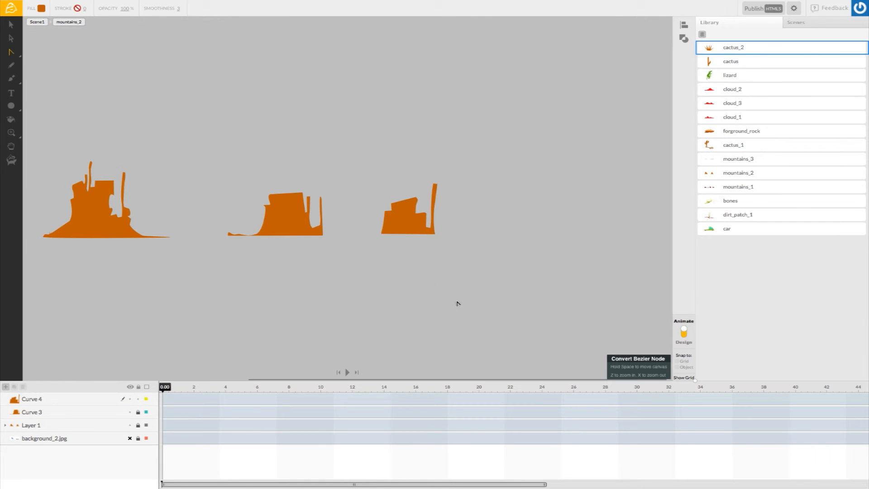
- Draw a small flat mound with the Bezier Curves tool, beyond the spire of the newest mesa and level with its base
{"action": "scroll", "coordinate": [216, 198], "scroll_direction": "left", "scroll_amount": 5}
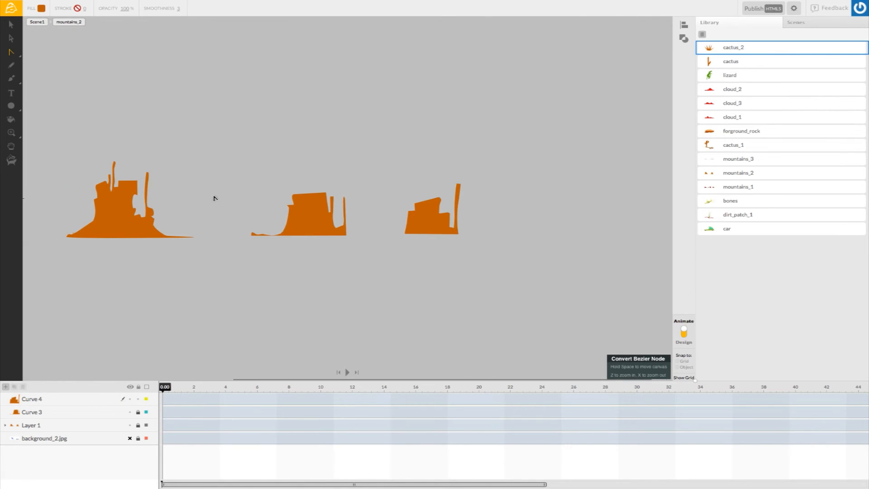
{"action": "scroll", "coordinate": [194, 195], "scroll_direction": "left", "scroll_amount": 2}
{"action": "scroll", "coordinate": [191, 194], "scroll_direction": "right", "scroll_amount": 5}
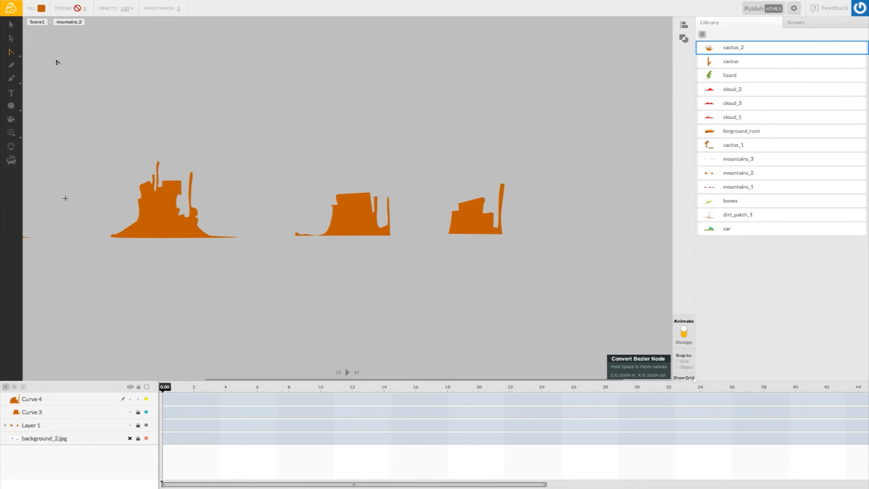
{"action": "left_click", "coordinate": [11, 52]}
{"action": "left_click", "coordinate": [60, 52]}
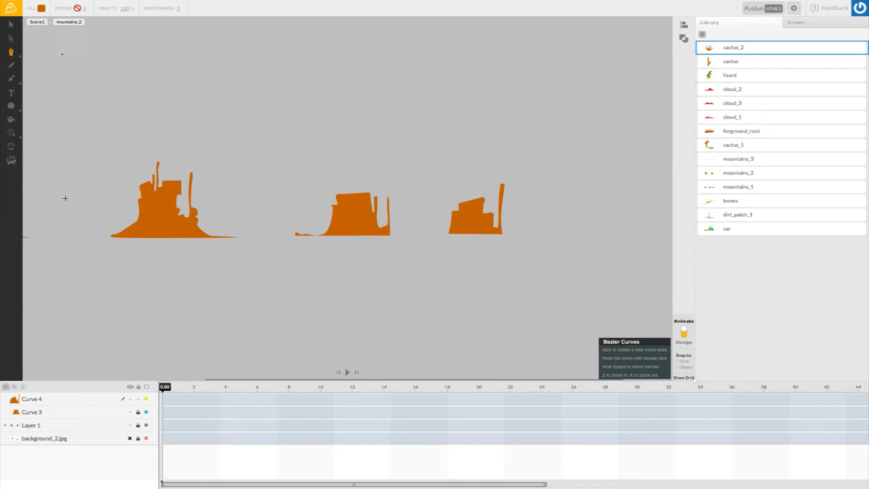
{"action": "left_click", "coordinate": [538, 233]}
{"action": "left_click", "coordinate": [565, 234]}
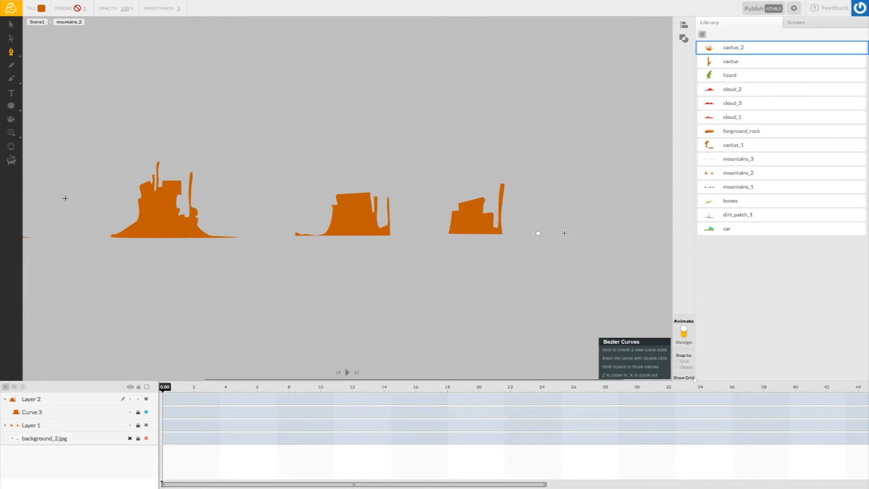
{"action": "left_click", "coordinate": [538, 233]}
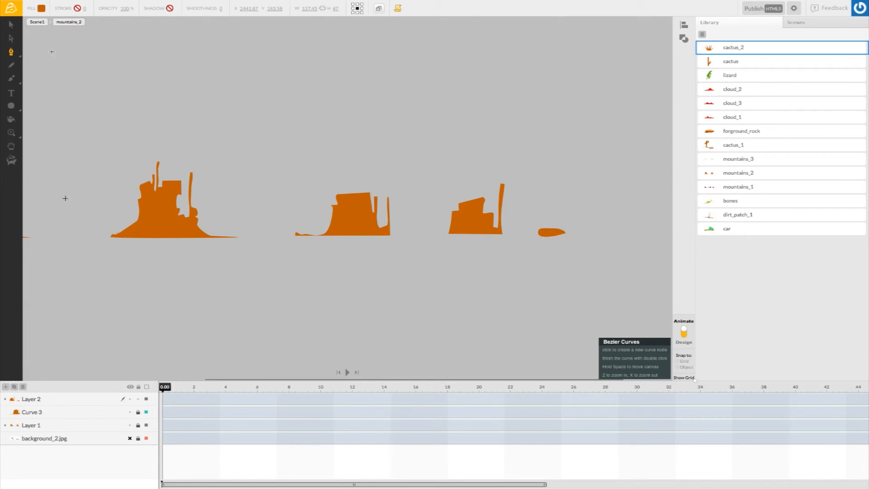
- Flatten the small mound's underside by converting its nodes to corners
{"action": "left_click", "coordinate": [13, 52]}
{"action": "left_click", "coordinate": [58, 53]}
{"action": "left_click", "coordinate": [548, 237]}
{"action": "left_click", "coordinate": [550, 239]}
{"action": "left_click", "coordinate": [550, 239]}
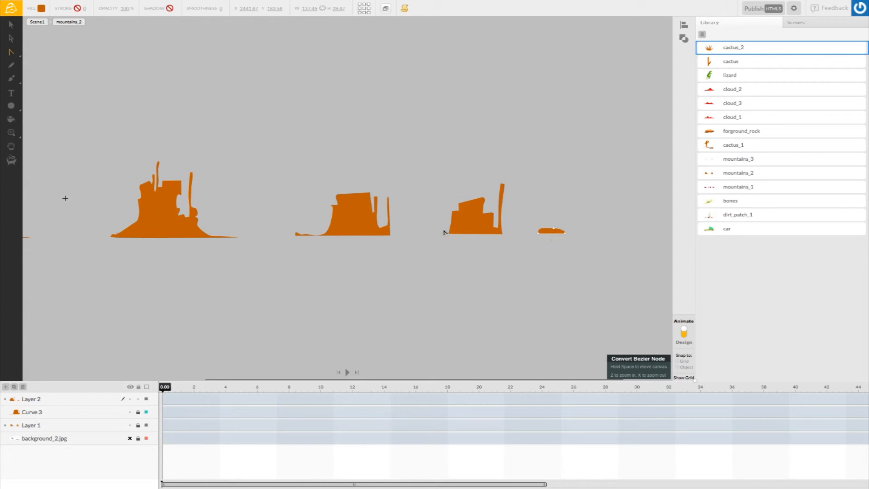
- Draw an L-shaped rock with a tall spire and a low mound, to the left of the leftmost mesa
{"action": "left_click", "coordinate": [11, 52]}
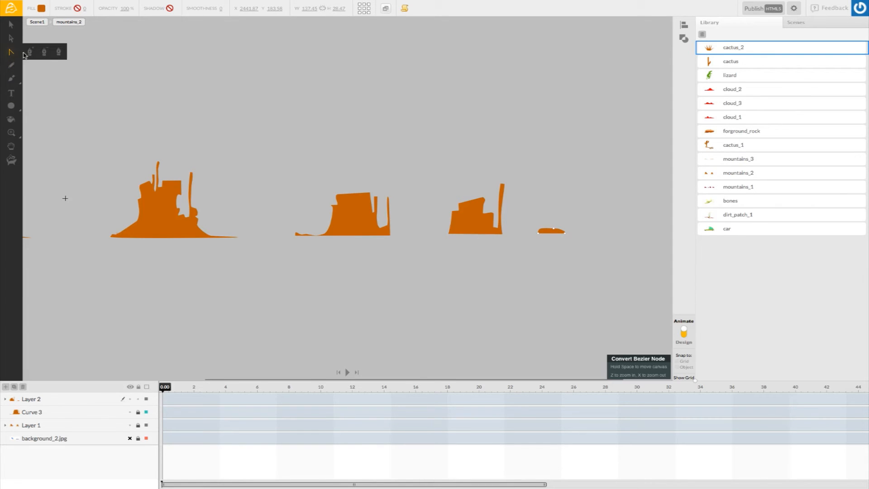
{"action": "left_click", "coordinate": [61, 53]}
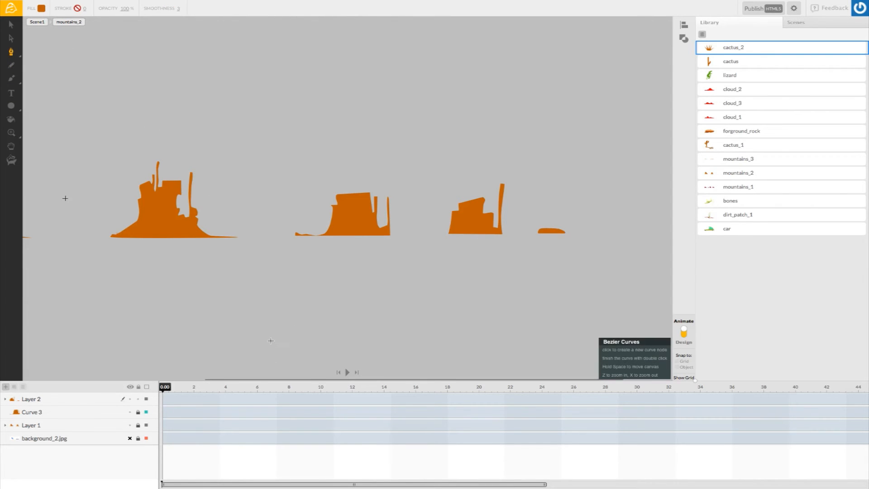
{"action": "left_click", "coordinate": [11, 133]}
{"action": "left_click", "coordinate": [29, 134]}
{"action": "left_click", "coordinate": [98, 167]}
{"action": "left_click", "coordinate": [98, 167]}
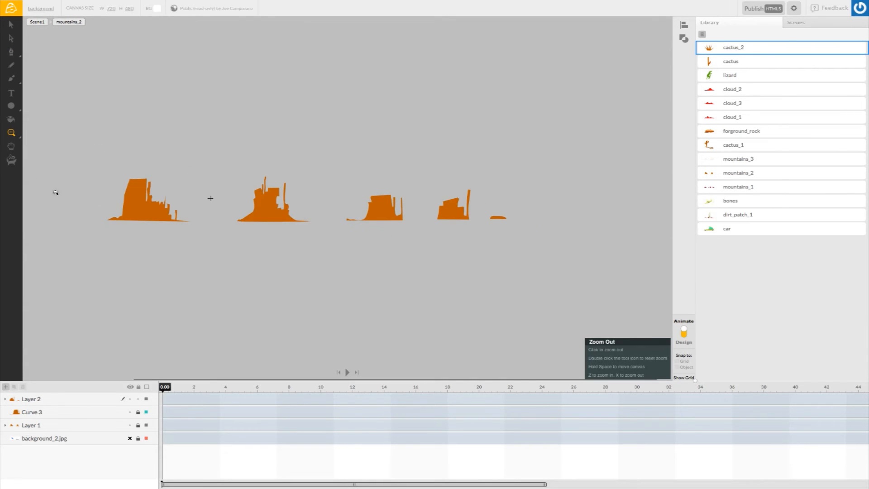
{"action": "mouse_move", "coordinate": [12, 55]}
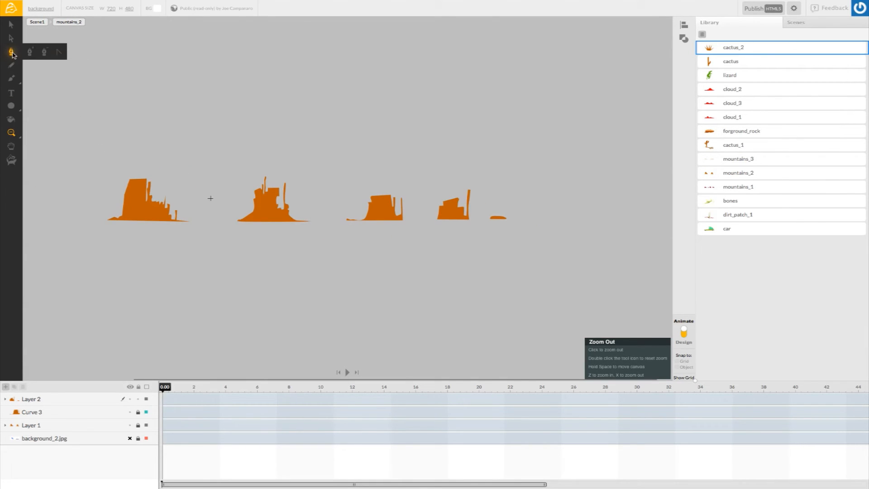
{"action": "left_click", "coordinate": [44, 54]}
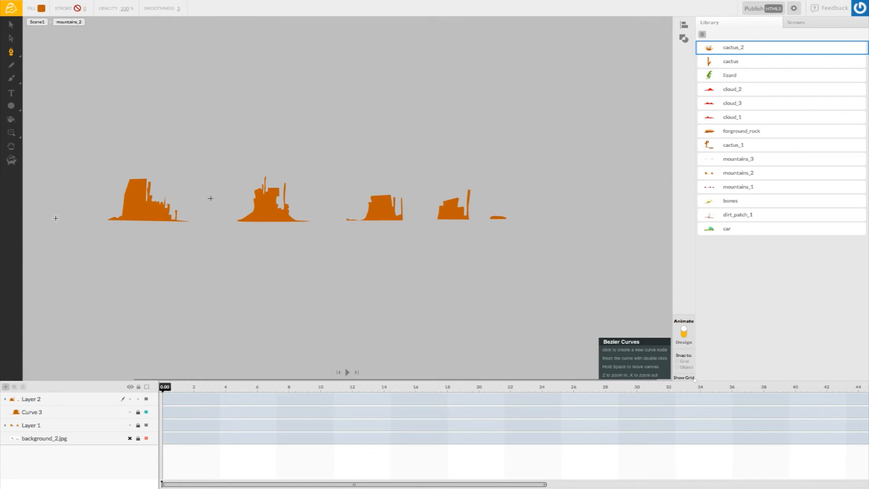
{"action": "left_click", "coordinate": [45, 220]}
{"action": "left_click", "coordinate": [86, 220]}
{"action": "left_click", "coordinate": [77, 212]}
{"action": "left_click", "coordinate": [66, 215]}
{"action": "left_click", "coordinate": [56, 211]}
{"action": "left_click", "coordinate": [56, 177]}
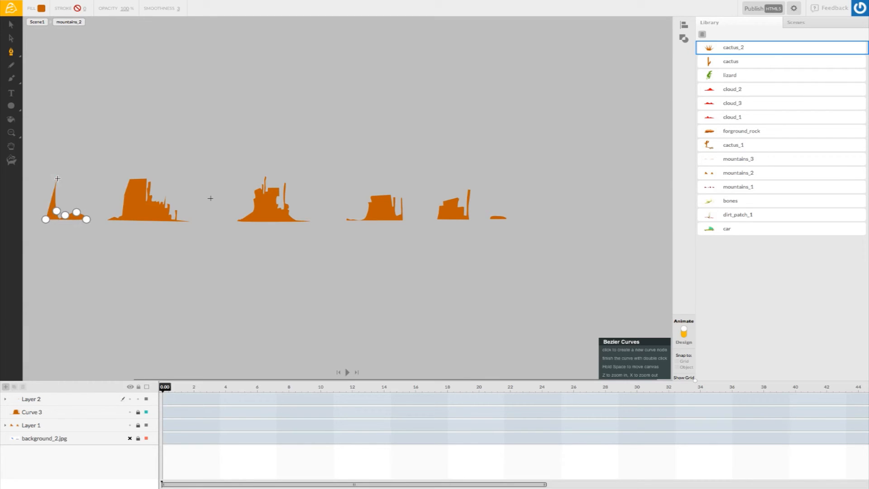
{"action": "left_click", "coordinate": [45, 220]}
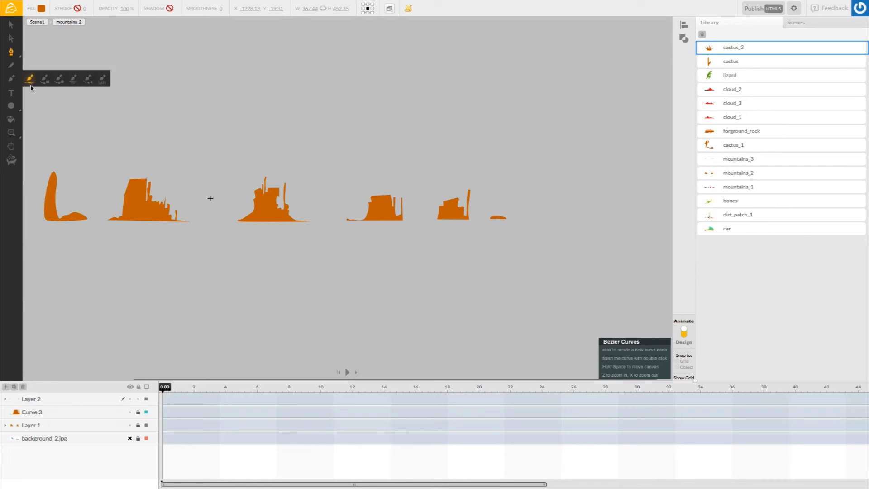
- Convert the L-shaped rock's base, outer side and tip nodes to corners, and pull them in to make a thin spire
{"action": "mouse_move", "coordinate": [13, 53]}
{"action": "left_click", "coordinate": [58, 53]}
{"action": "left_click", "coordinate": [70, 219]}
{"action": "left_click", "coordinate": [45, 210]}
{"action": "left_click", "coordinate": [47, 202]}
{"action": "left_click", "coordinate": [56, 175]}
{"action": "left_click", "coordinate": [54, 175]}
{"action": "left_click", "coordinate": [53, 175]}
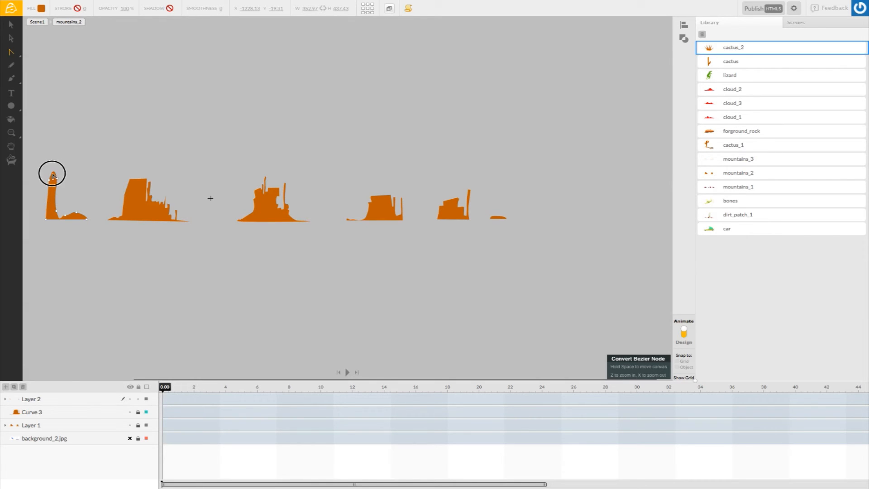
{"action": "left_click_drag", "start_coordinate": [57, 179], "coordinate": [51, 216]}
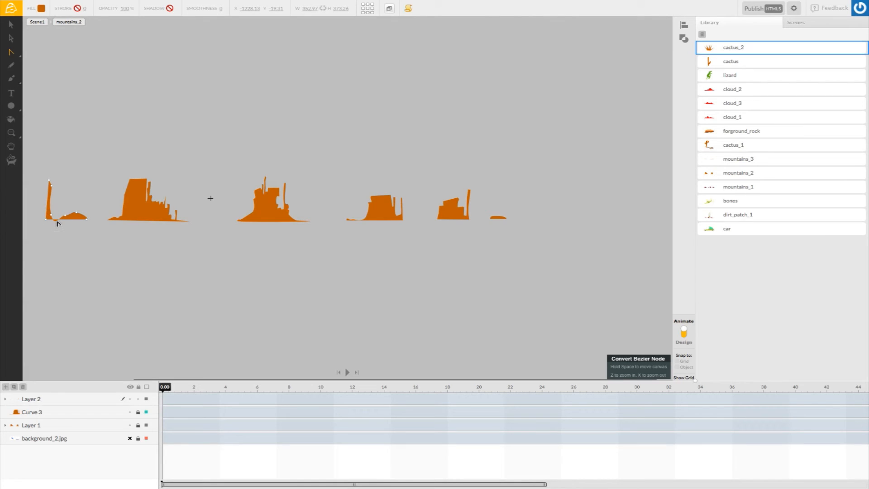
- Move the L-shaped rock farther left and reshape the dip between its spire and low mound onto a flat base
{"action": "left_click", "coordinate": [61, 218]}
{"action": "left_click", "coordinate": [69, 214]}
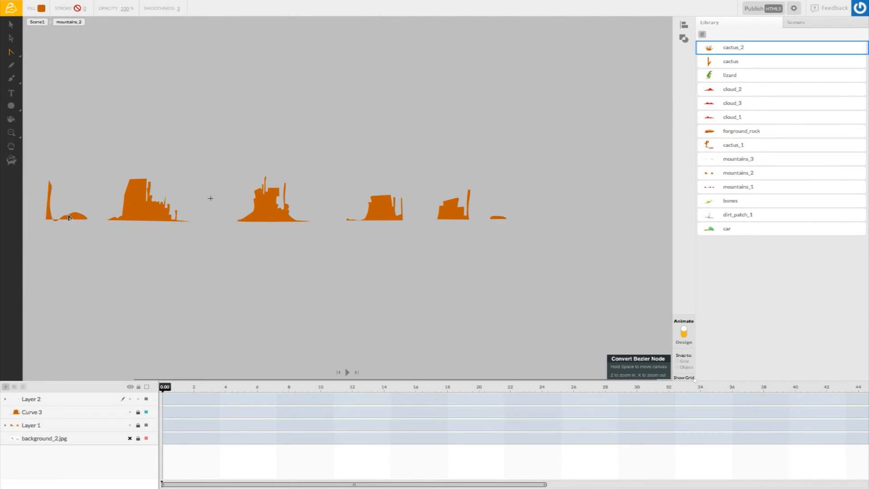
{"action": "left_click_drag", "start_coordinate": [54, 223], "coordinate": [50, 226]}
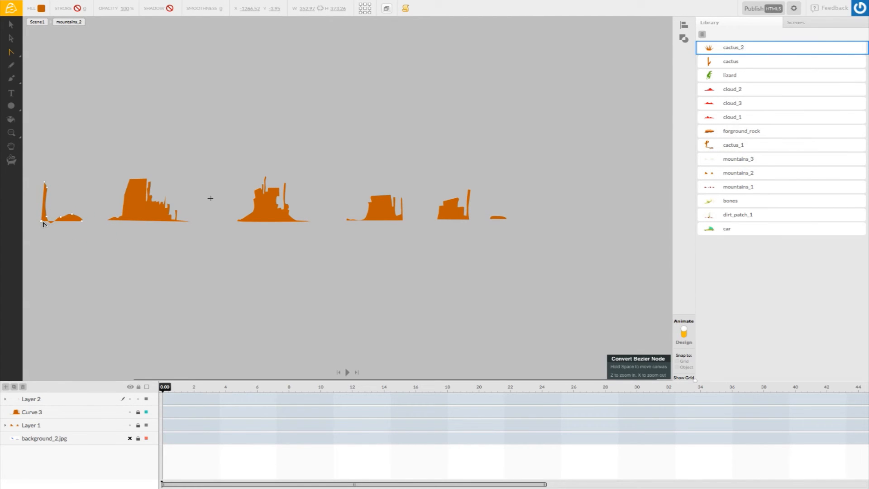
{"action": "left_click_drag", "start_coordinate": [60, 217], "coordinate": [50, 219]}
{"action": "left_click", "coordinate": [76, 216]}
{"action": "left_click", "coordinate": [92, 234]}
{"action": "left_click", "coordinate": [70, 217]}
{"action": "mouse_move", "coordinate": [74, 220]}
{"action": "left_mouse_down"}
{"action": "mouse_move", "coordinate": [56, 219]}
{"action": "mouse_move", "coordinate": [63, 217]}
{"action": "left_mouse_up"}
{"action": "left_click", "coordinate": [62, 229]}
{"action": "left_click", "coordinate": [61, 218]}
{"action": "left_click", "coordinate": [50, 214]}
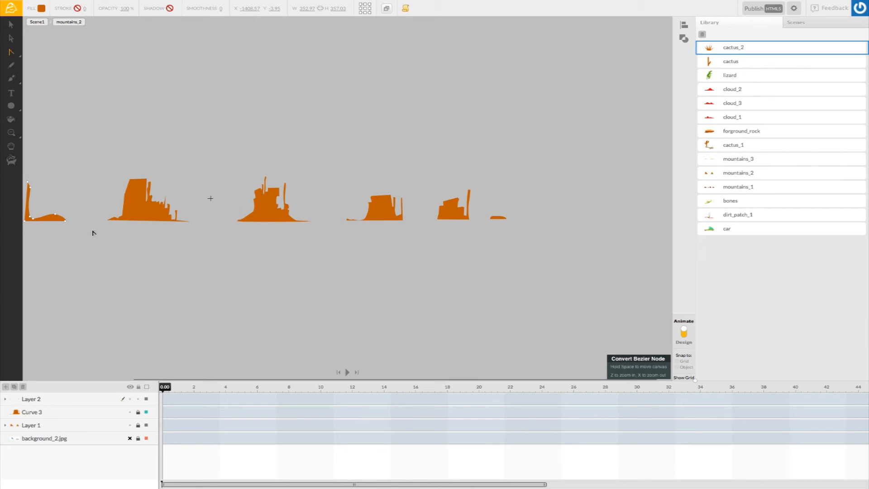
- Check the new spire rock in Scene1, and reopen mountains_2 for editing
{"action": "left_click", "coordinate": [38, 23]}
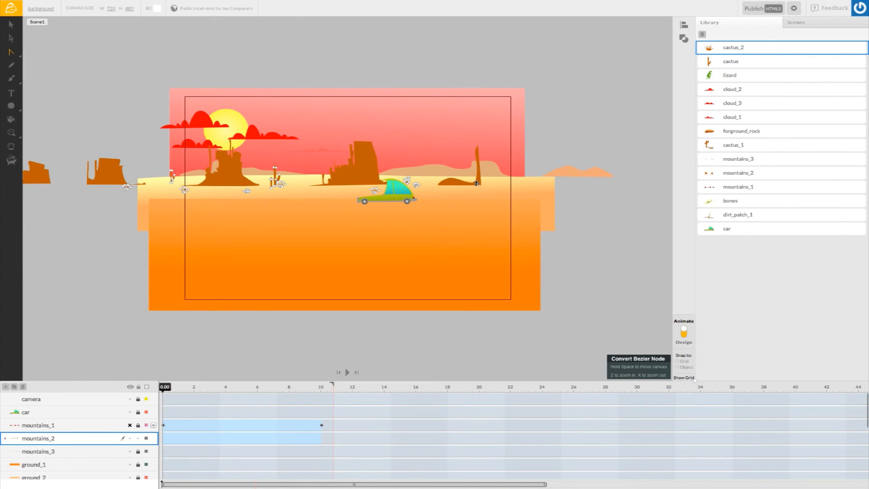
{"action": "left_click", "coordinate": [96, 241]}
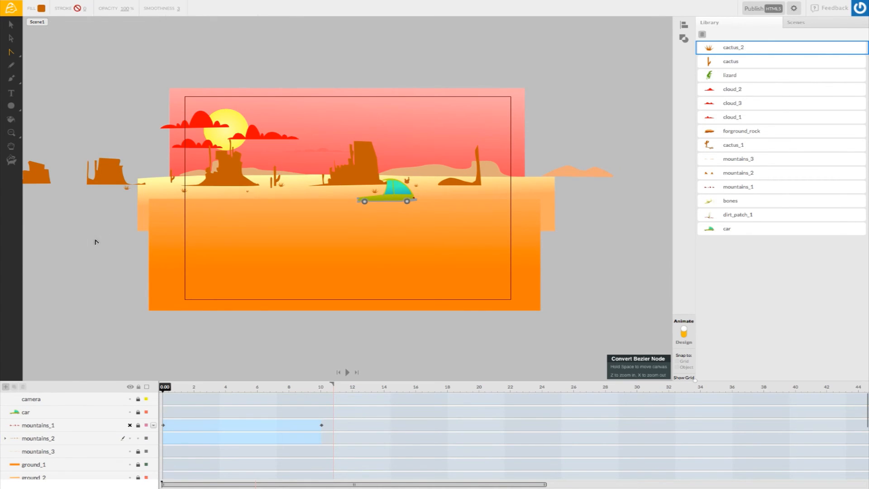
{"action": "key", "text": "v"}
{"action": "left_click", "coordinate": [453, 184]}
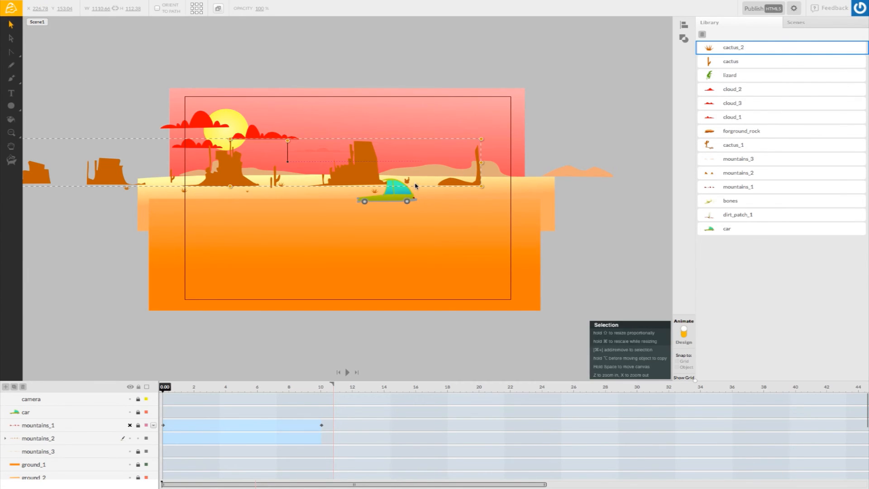
{"action": "double_click", "coordinate": [453, 184]}
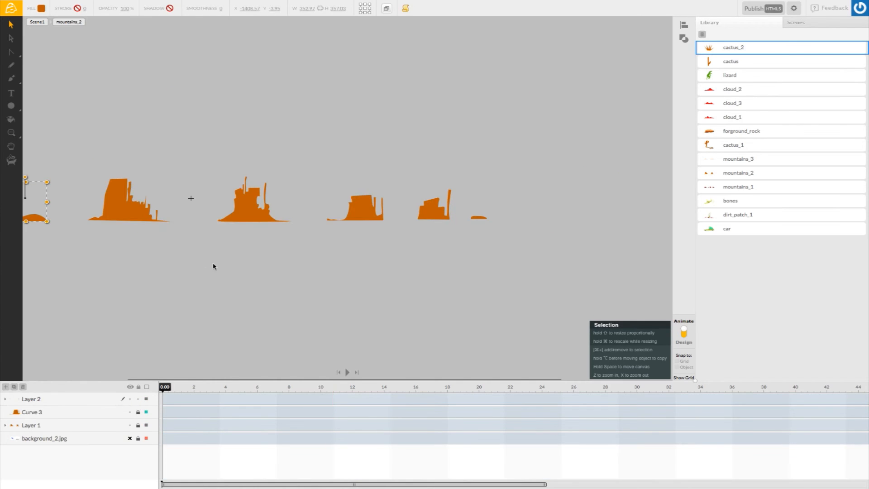
- Straighten the slope of the L-shaped rock's low mound down to its right corner by converting its nodes
{"action": "scroll", "coordinate": [130, 268], "scroll_direction": "left", "scroll_amount": 5}
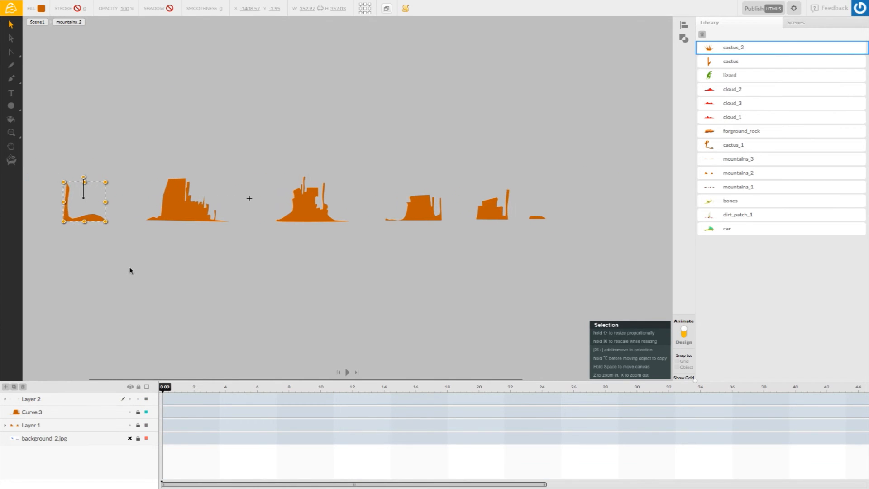
{"action": "scroll", "coordinate": [128, 271], "scroll_direction": "left", "scroll_amount": 5}
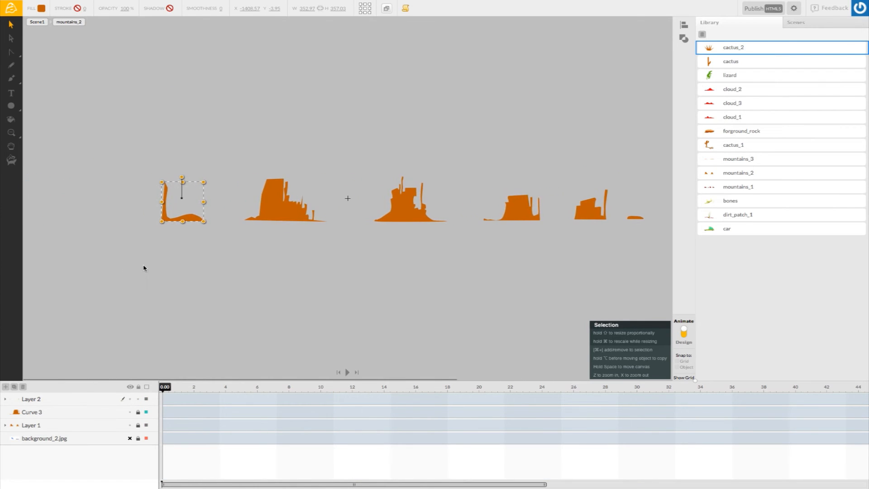
{"action": "left_click", "coordinate": [30, 132]}
{"action": "left_click", "coordinate": [134, 192]}
{"action": "left_click", "coordinate": [95, 210]}
{"action": "scroll", "coordinate": [70, 206], "scroll_direction": "left", "scroll_amount": 4}
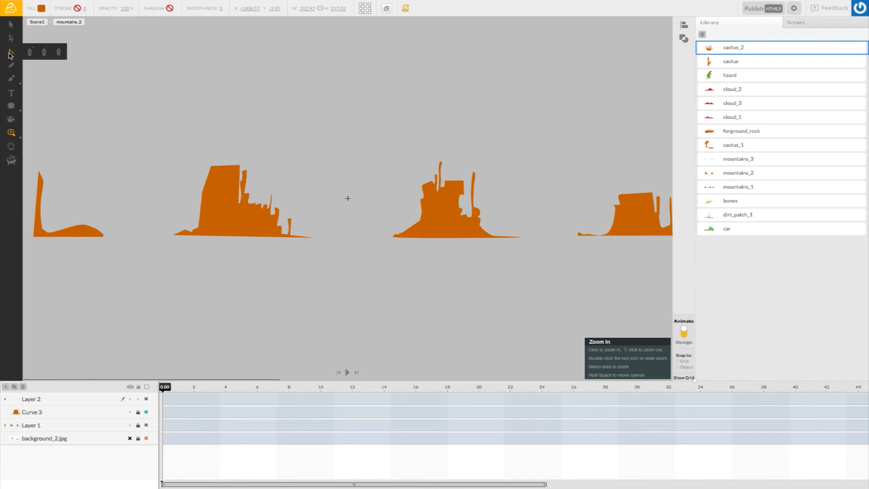
{"action": "left_click", "coordinate": [14, 53]}
{"action": "left_click_drag", "start_coordinate": [85, 225], "coordinate": [61, 230]}
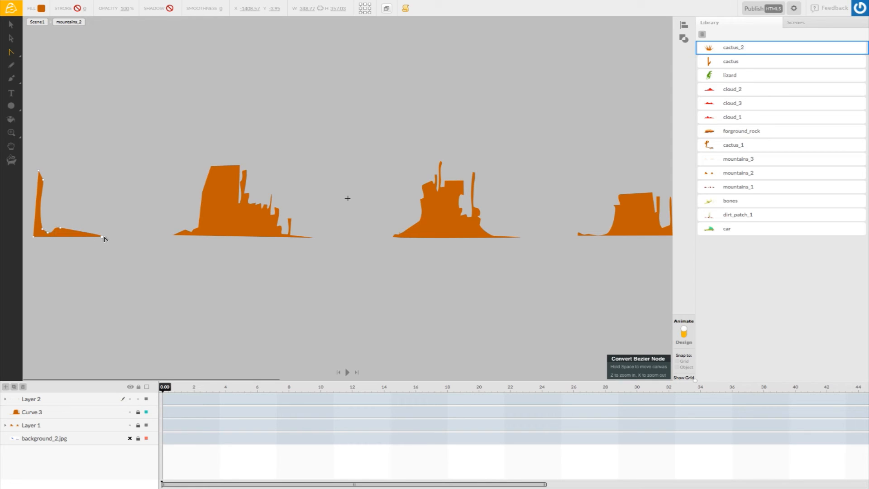
- Add extra Bezier nodes along the mound's straight slope on the L-shaped rock
{"action": "mouse_move", "coordinate": [13, 53]}
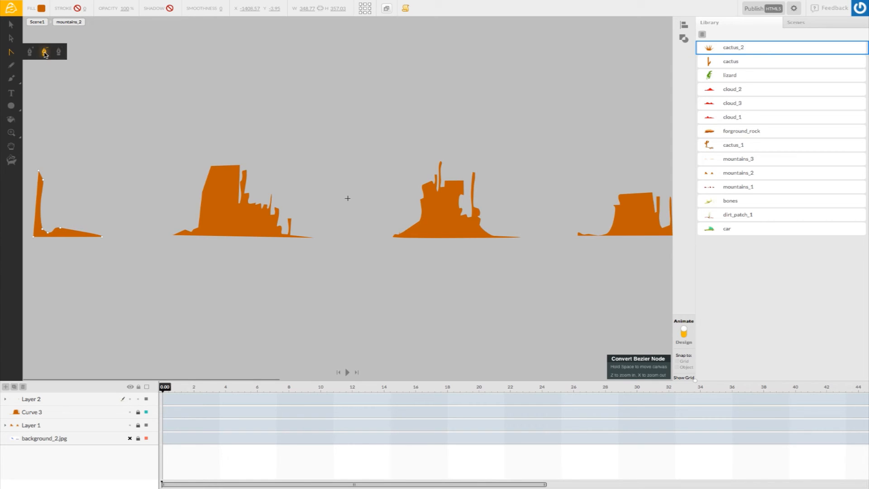
{"action": "left_click", "coordinate": [30, 52]}
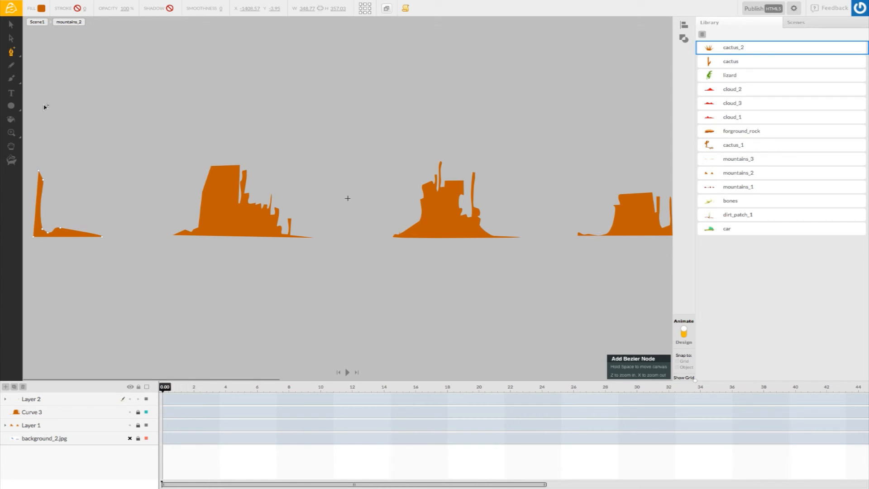
{"action": "left_click", "coordinate": [72, 230]}
{"action": "left_click", "coordinate": [93, 234]}
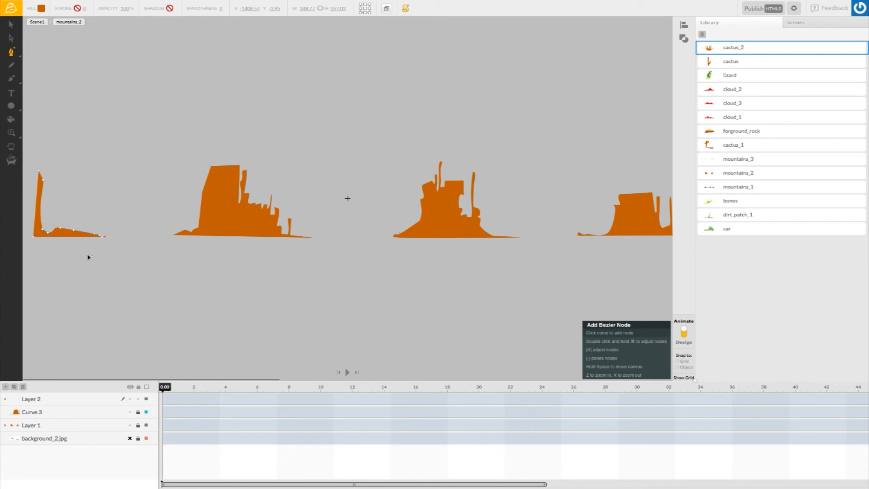
{"action": "left_click", "coordinate": [84, 234]}
{"action": "left_click_drag", "start_coordinate": [11, 52], "coordinate": [30, 54]}
- Raise the mound's nodes into a mesa with a lower ledge beside the spire and a higher summit, and flare its right foot outward
{"action": "left_click_drag", "start_coordinate": [75, 231], "coordinate": [71, 174]}
{"action": "left_click_drag", "start_coordinate": [82, 231], "coordinate": [87, 175]}
{"action": "left_click_drag", "start_coordinate": [58, 228], "coordinate": [65, 197]}
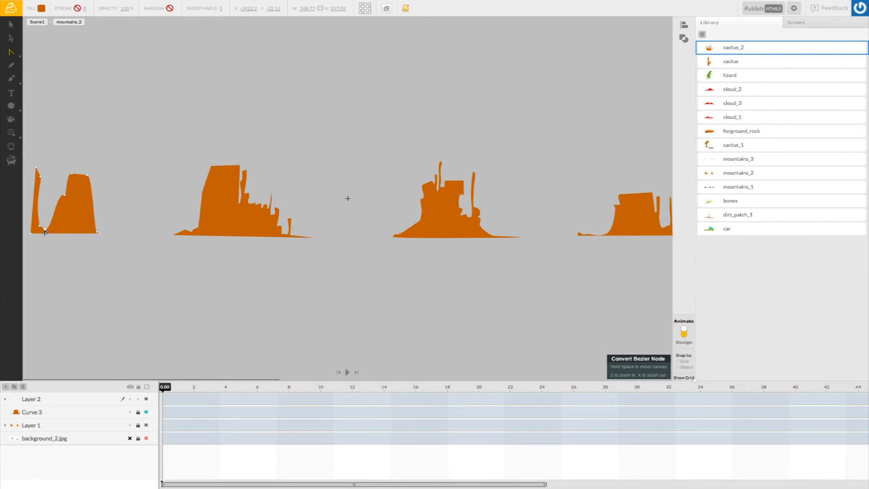
{"action": "left_click_drag", "start_coordinate": [45, 232], "coordinate": [46, 189]}
{"action": "mouse_move", "coordinate": [88, 179]}
{"action": "left_mouse_down"}
{"action": "mouse_move", "coordinate": [98, 181]}
{"action": "mouse_move", "coordinate": [83, 190]}
{"action": "mouse_move", "coordinate": [86, 171]}
{"action": "left_mouse_up"}
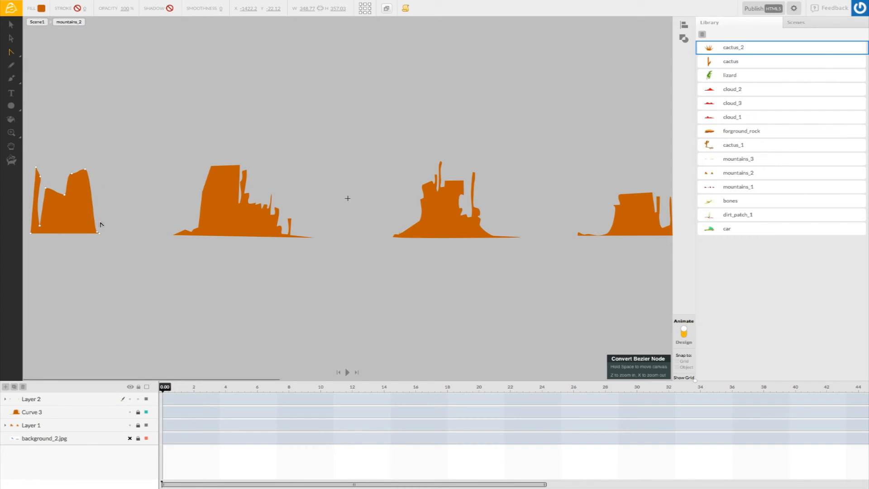
{"action": "left_click_drag", "start_coordinate": [97, 233], "coordinate": [117, 233]}
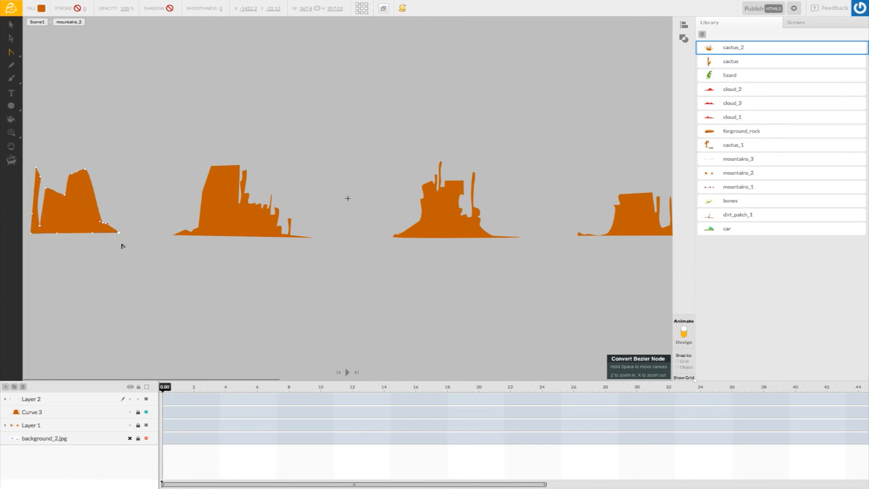
{"action": "left_click", "coordinate": [129, 281]}
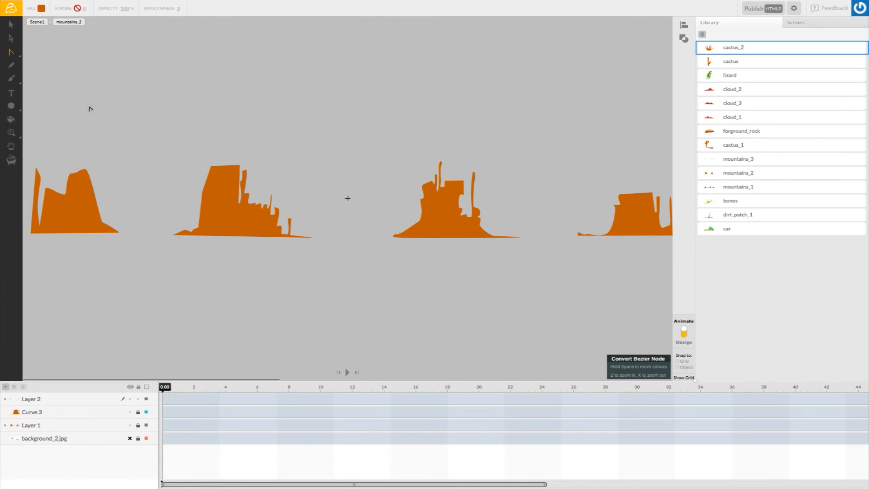
- Return to Scene1 and shift the mountains_2 layer right so its new end mesa straddles the right edge of the camera frame
{"action": "left_click", "coordinate": [37, 23]}
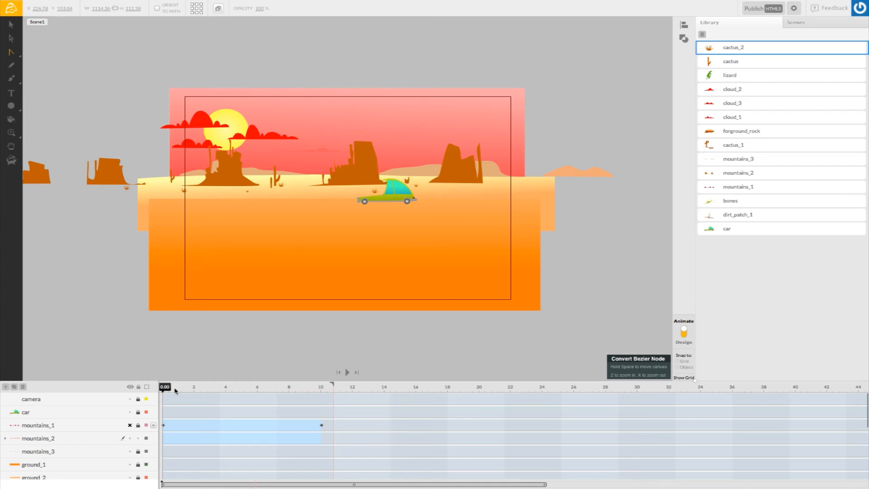
{"action": "left_click_drag", "start_coordinate": [173, 391], "coordinate": [134, 400]}
{"action": "left_click_drag", "start_coordinate": [356, 179], "coordinate": [413, 181]}
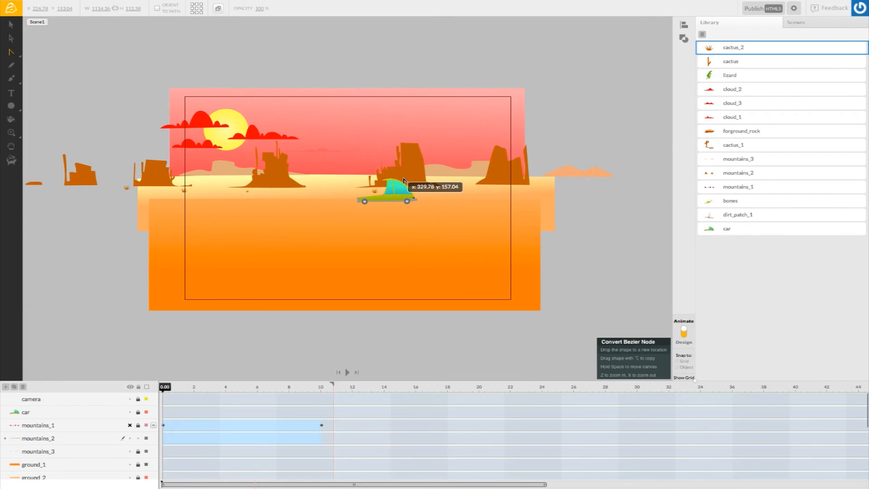
- Nudge the mountains_2 layer right to about X 348 and Y 159 at the start of the timeline
{"action": "left_click_drag", "start_coordinate": [404, 181], "coordinate": [404, 180]}
{"action": "left_click_drag", "start_coordinate": [167, 389], "coordinate": [151, 399]}
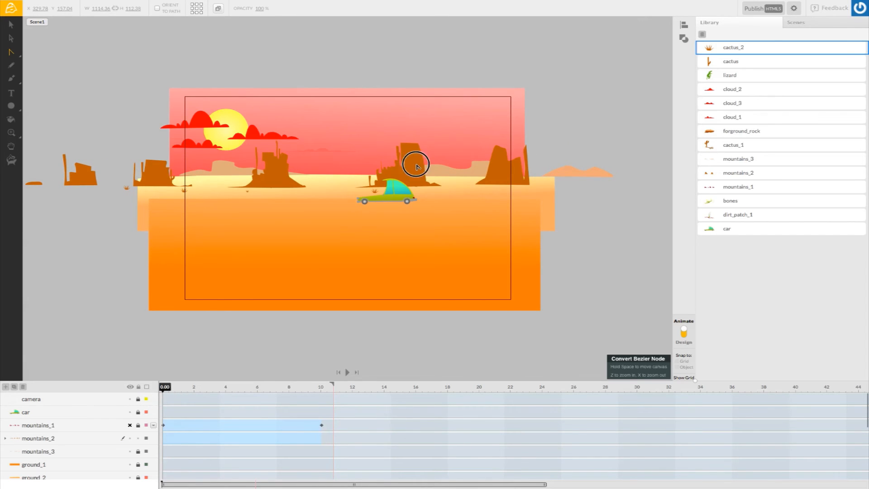
{"action": "left_click_drag", "start_coordinate": [417, 167], "coordinate": [418, 162]}
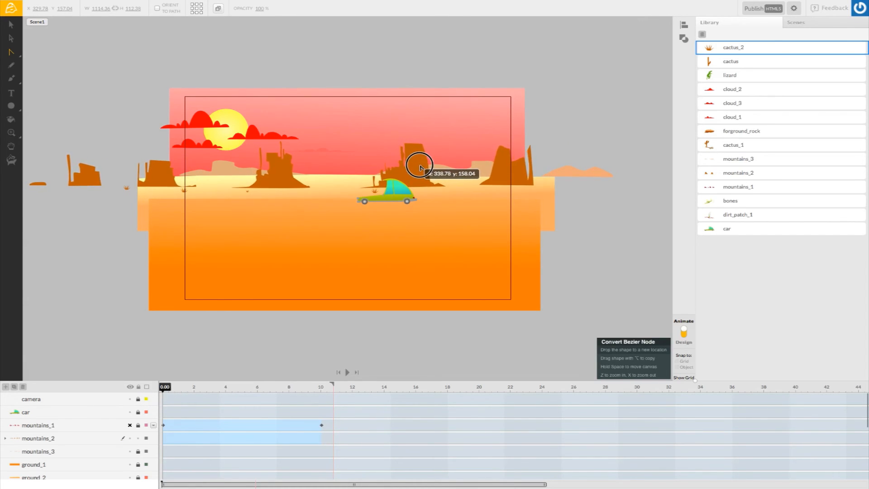
{"action": "left_click_drag", "start_coordinate": [424, 167], "coordinate": [425, 167]}
{"action": "left_click_drag", "start_coordinate": [164, 388], "coordinate": [155, 410]}
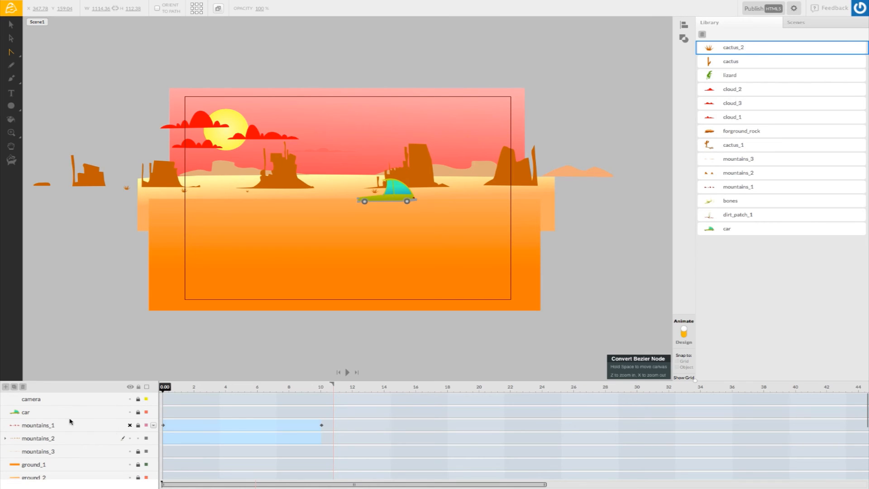
- Show the mountains_1 layer again, preview the parallax animation, and return the playhead to the start
{"action": "scroll", "coordinate": [86, 422], "scroll_direction": "down", "scroll_amount": 1}
{"action": "scroll", "coordinate": [98, 426], "scroll_direction": "down", "scroll_amount": 5}
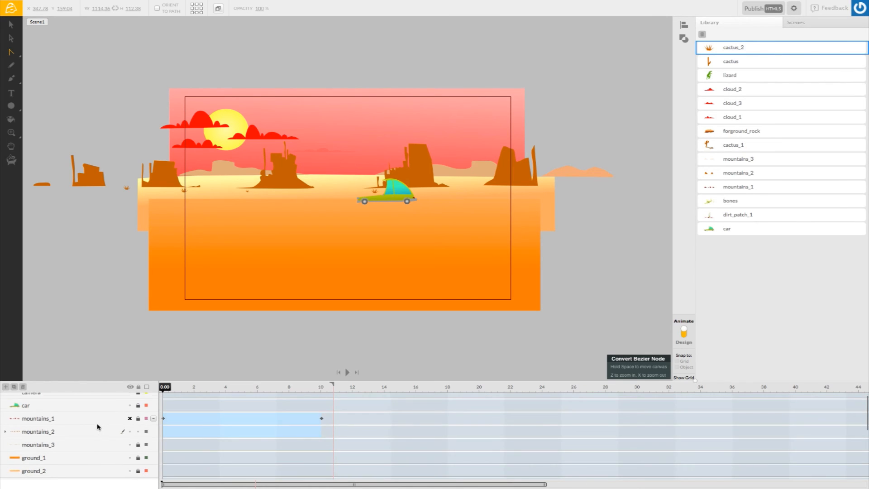
{"action": "scroll", "coordinate": [99, 426], "scroll_direction": "up", "scroll_amount": 5}
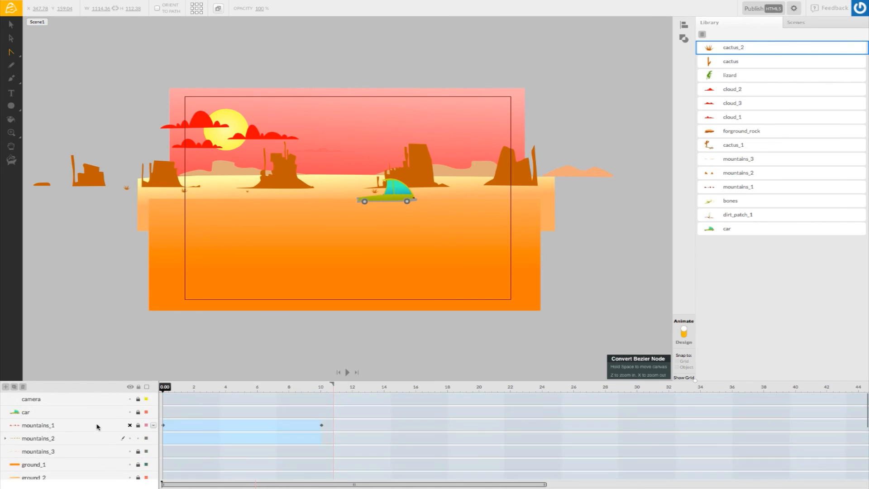
{"action": "left_click", "coordinate": [129, 426]}
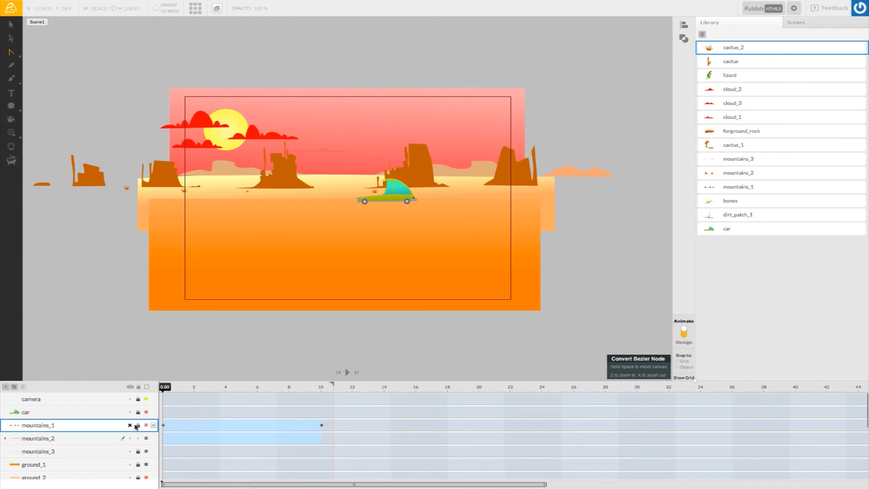
{"action": "left_click", "coordinate": [347, 372]}
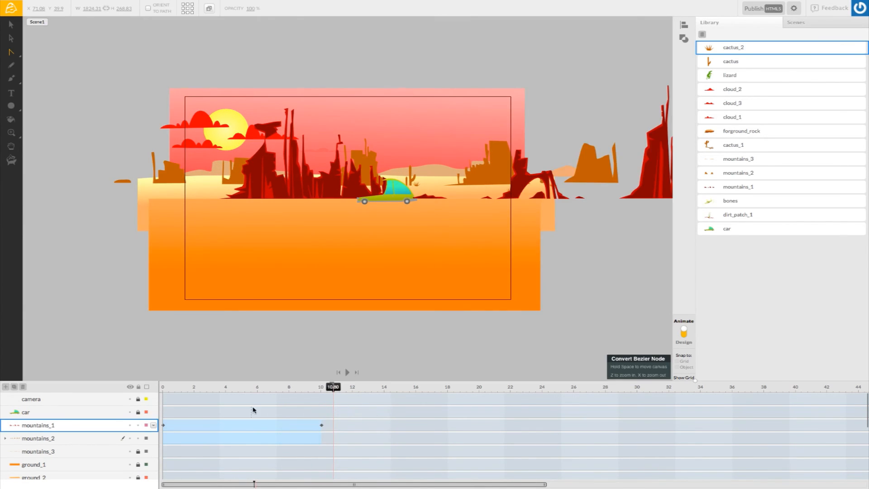
{"action": "left_click_drag", "start_coordinate": [334, 389], "coordinate": [146, 395]}
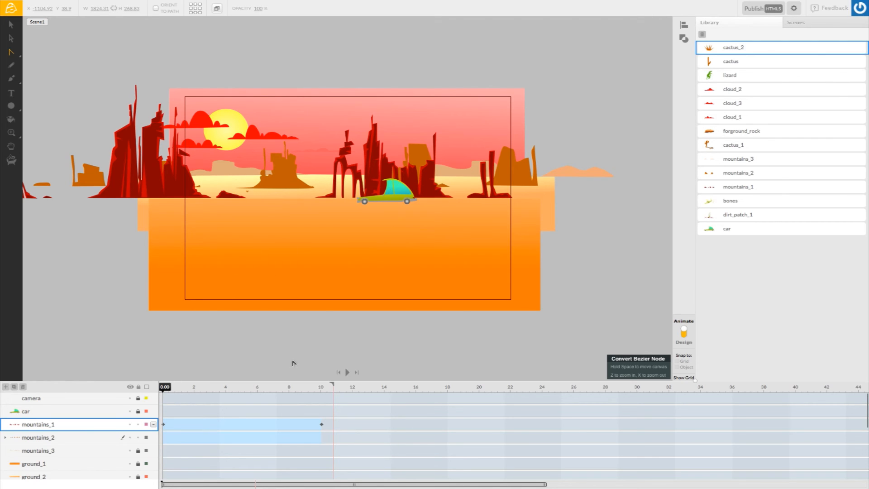
- Lock the mountains_1 and mountains_2 layers and unlock the car layer
{"action": "left_click", "coordinate": [139, 425]}
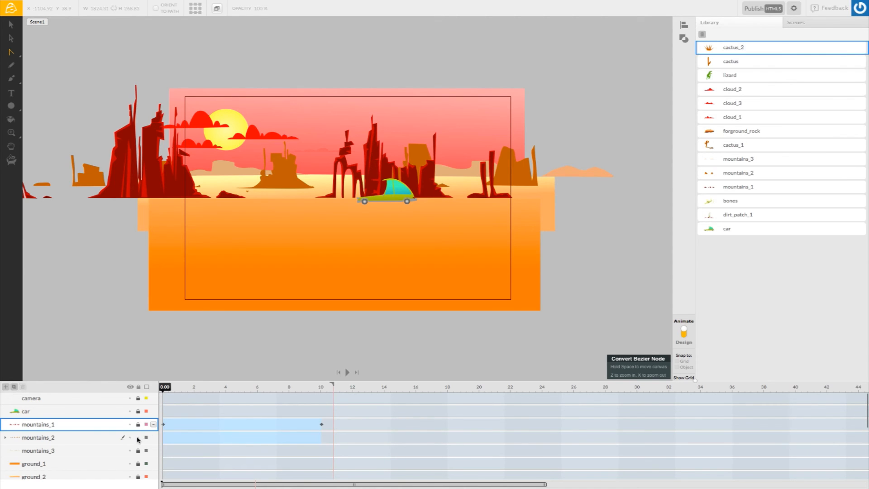
{"action": "left_click", "coordinate": [138, 439]}
{"action": "left_click", "coordinate": [105, 412]}
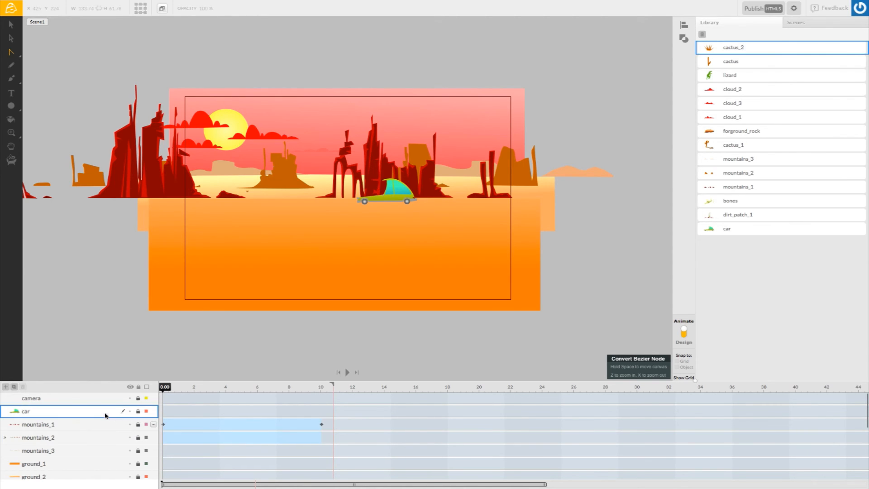
{"action": "left_click", "coordinate": [138, 412]}
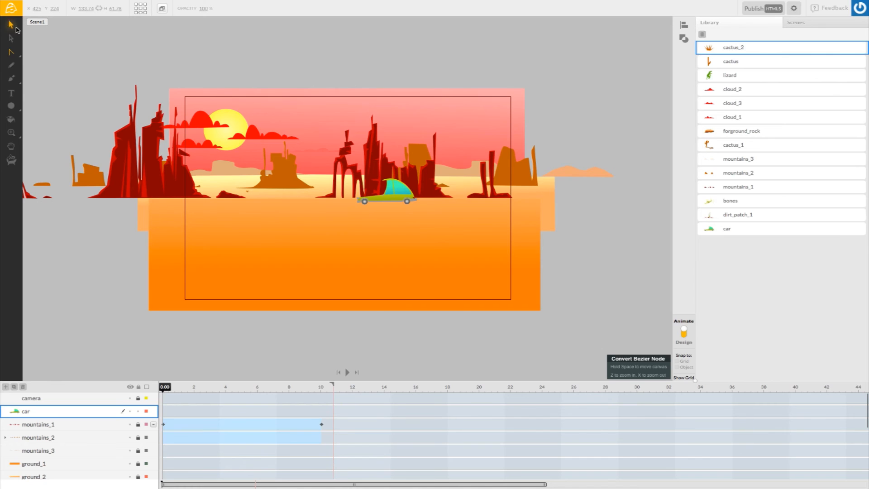
- Open the car symbol for editing and look through its layers
{"action": "left_click", "coordinate": [11, 25]}
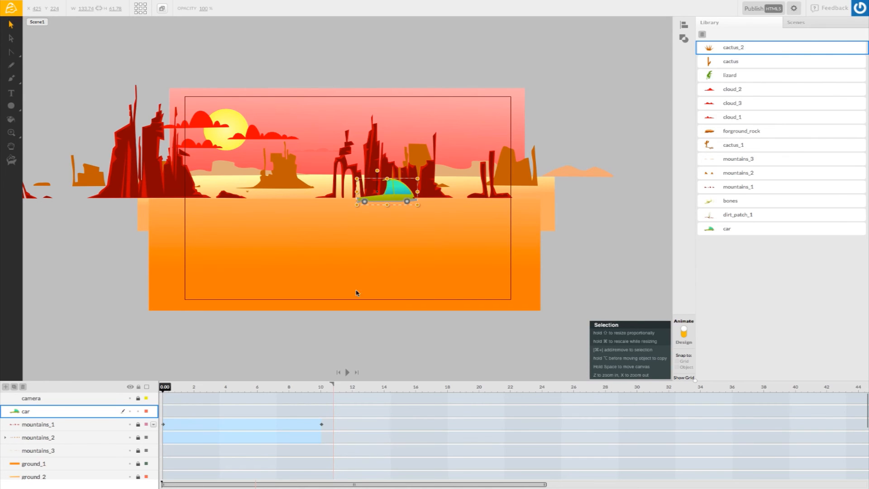
{"action": "double_click", "coordinate": [398, 186]}
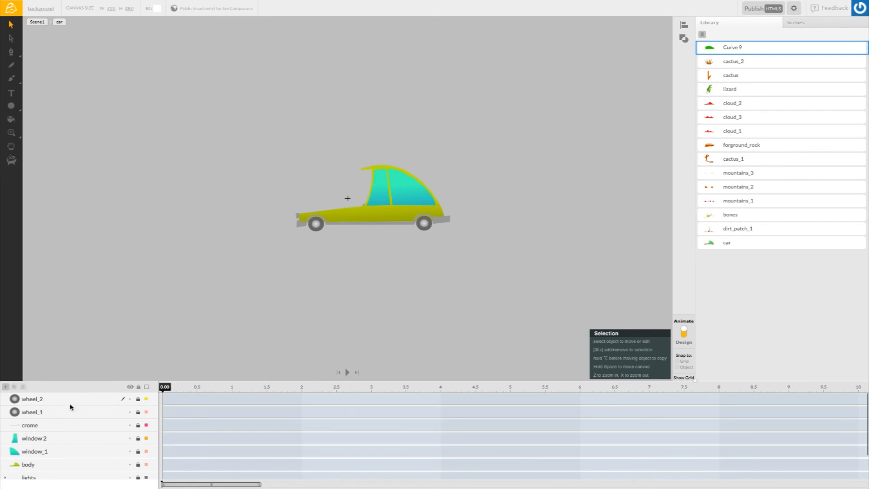
{"action": "scroll", "coordinate": [71, 442], "scroll_direction": "down", "scroll_amount": 1}
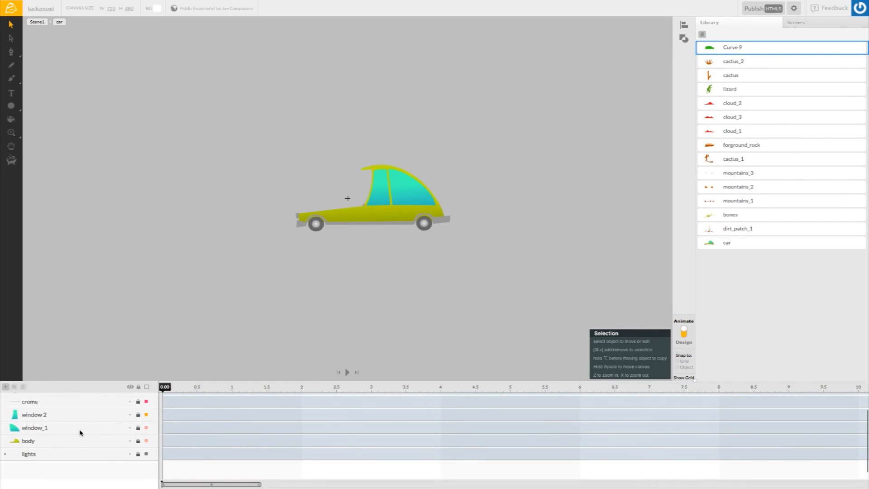
{"action": "scroll", "coordinate": [80, 432], "scroll_direction": "up", "scroll_amount": 1}
{"action": "scroll", "coordinate": [81, 423], "scroll_direction": "up", "scroll_amount": 1}
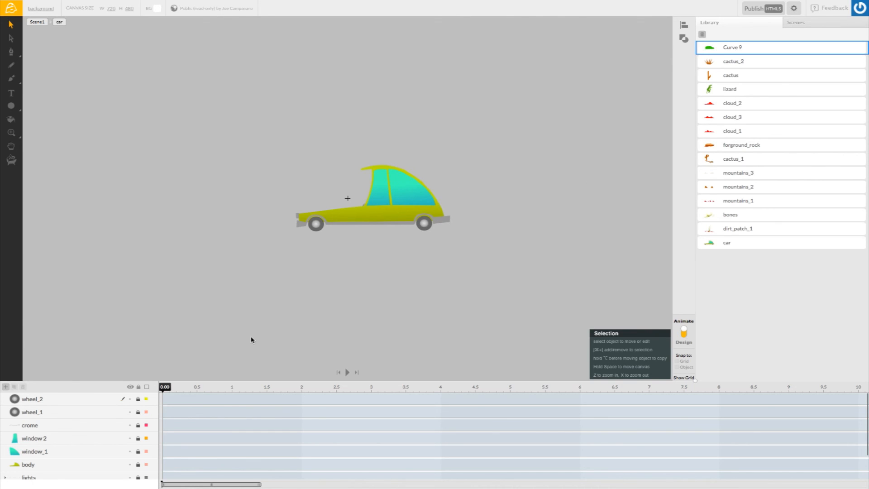
- Add a layer named dust above wheel_2 and place the Curve 9 shape on it behind the car's rear wheel
{"action": "left_click", "coordinate": [93, 403]}
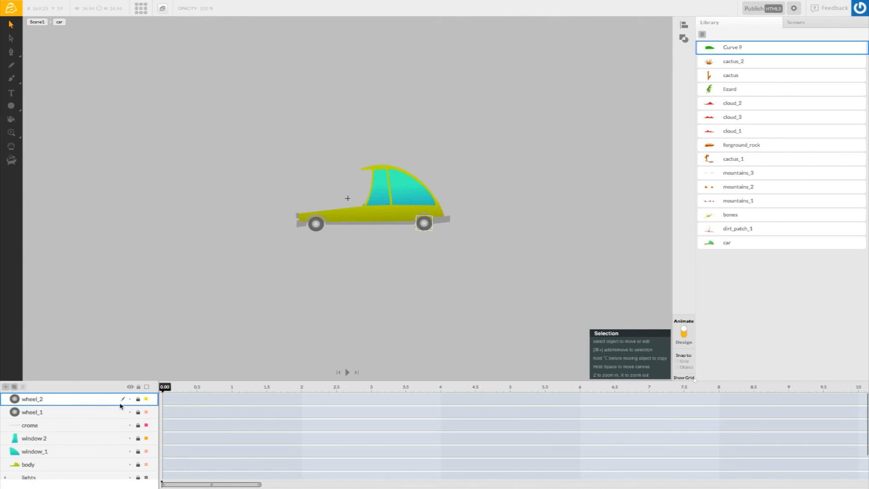
{"action": "left_click", "coordinate": [6, 387]}
{"action": "double_click", "coordinate": [36, 400]}
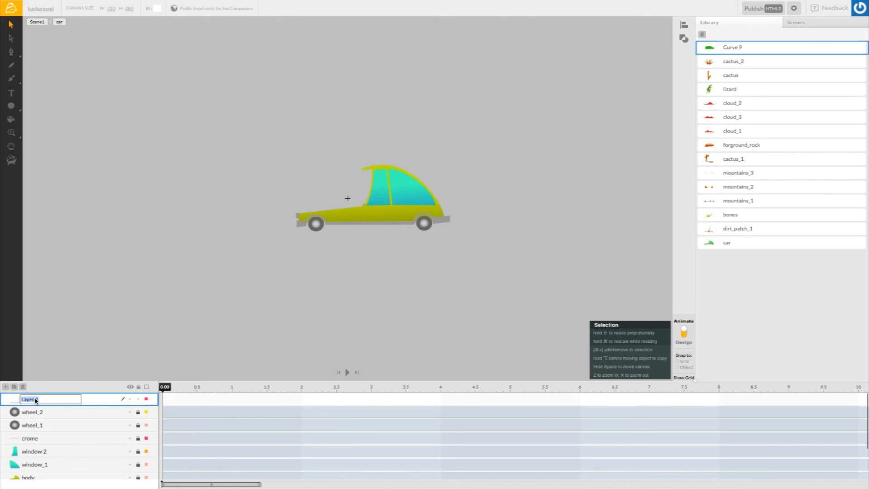
{"action": "type", "text": "dust"}
{"action": "left_click", "coordinate": [93, 325]}
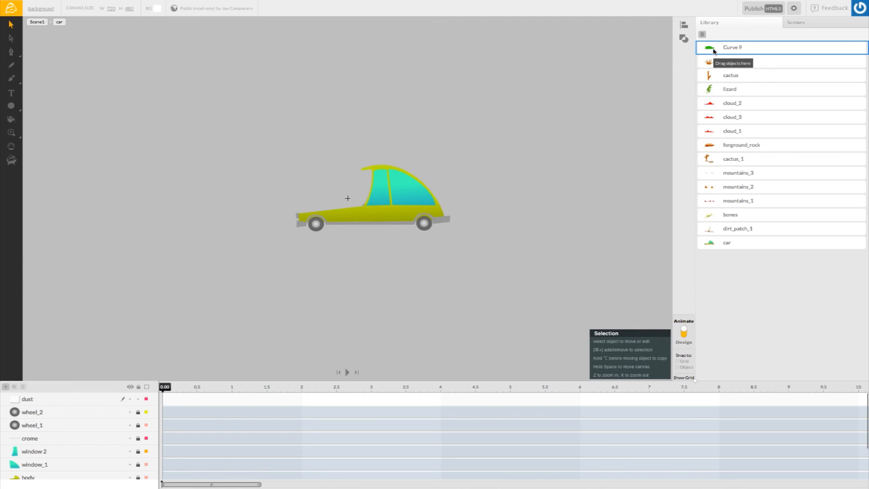
{"action": "left_click_drag", "start_coordinate": [704, 42], "coordinate": [486, 225]}
{"action": "left_click", "coordinate": [444, 253]}
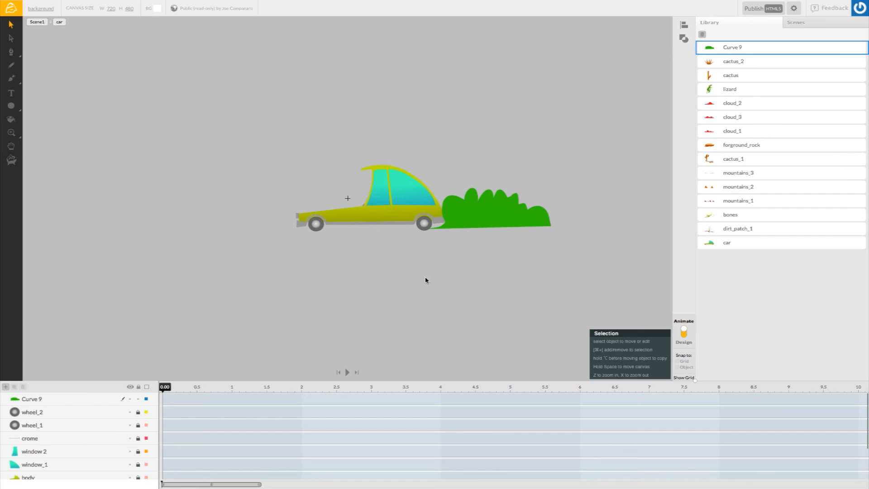
- Fill the dust cloud with a linear gradient from orange at the car to light orange (ffaa55) at the far end
{"action": "left_click", "coordinate": [476, 219]}
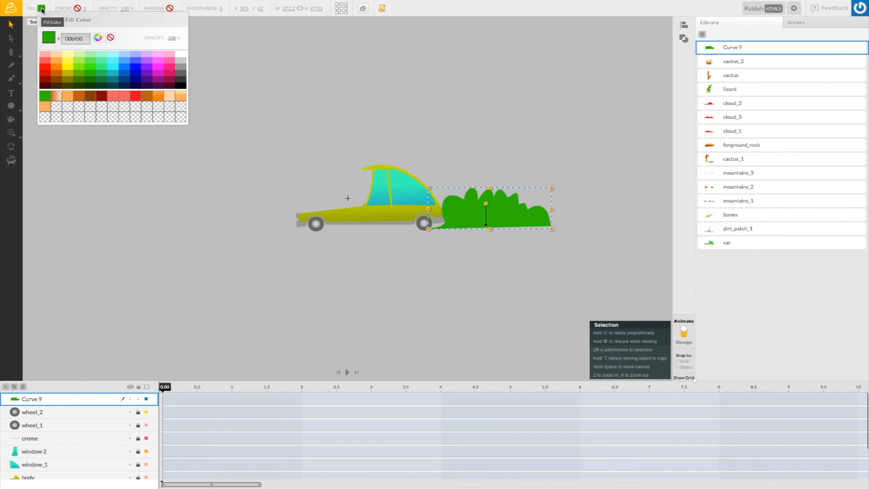
{"action": "left_click", "coordinate": [98, 37]}
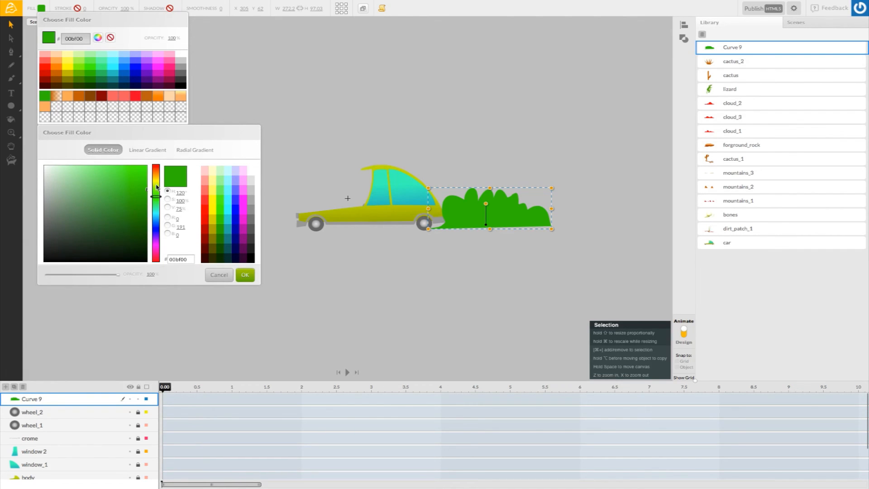
{"action": "left_click", "coordinate": [144, 150]}
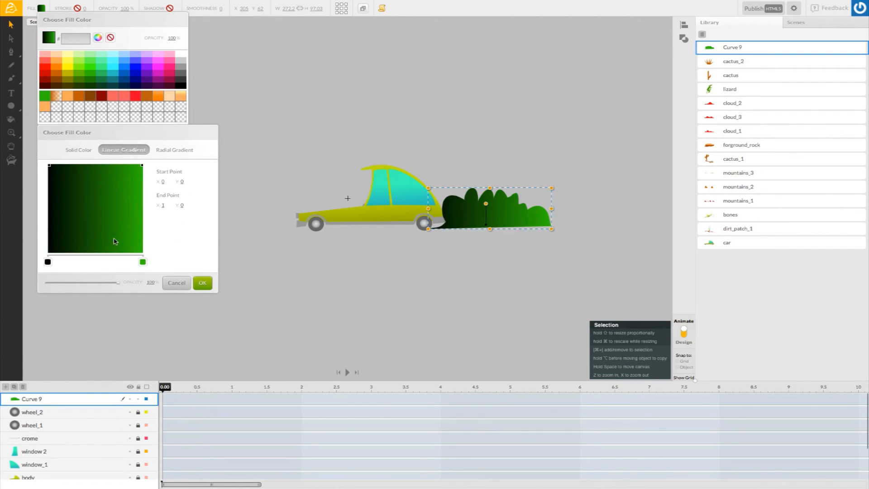
{"action": "left_click", "coordinate": [48, 262]}
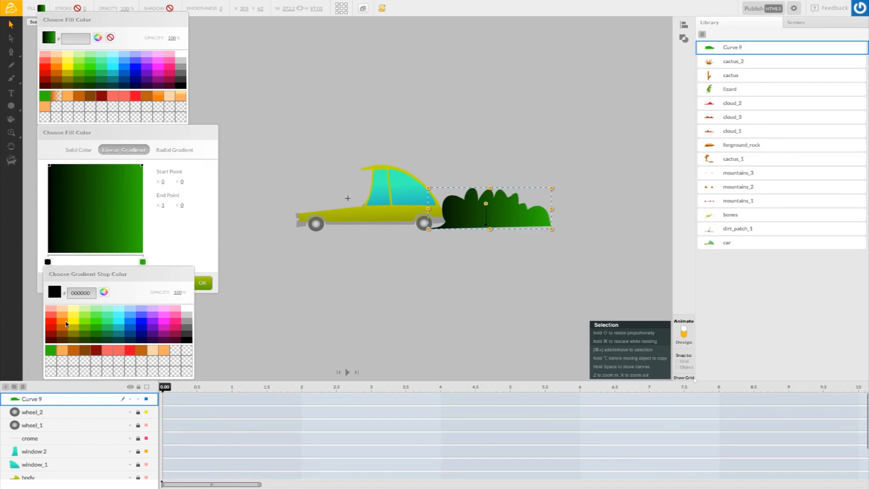
{"action": "left_click", "coordinate": [68, 323]}
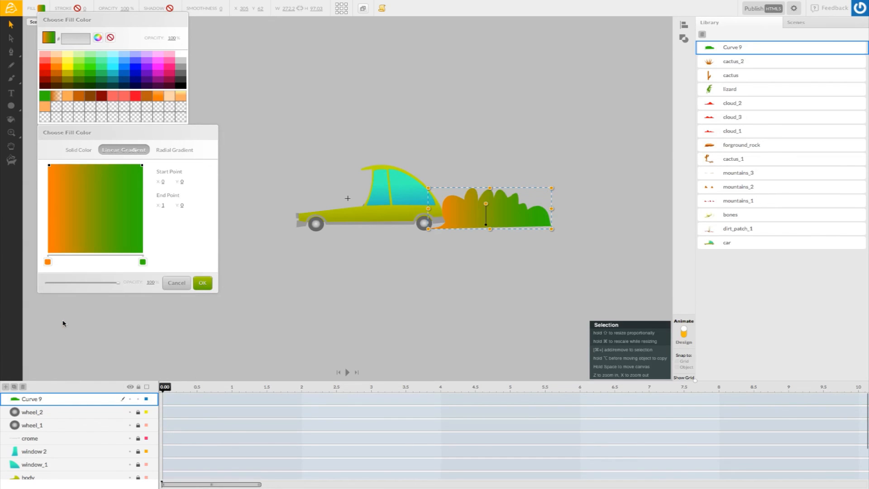
{"action": "left_click", "coordinate": [143, 263]}
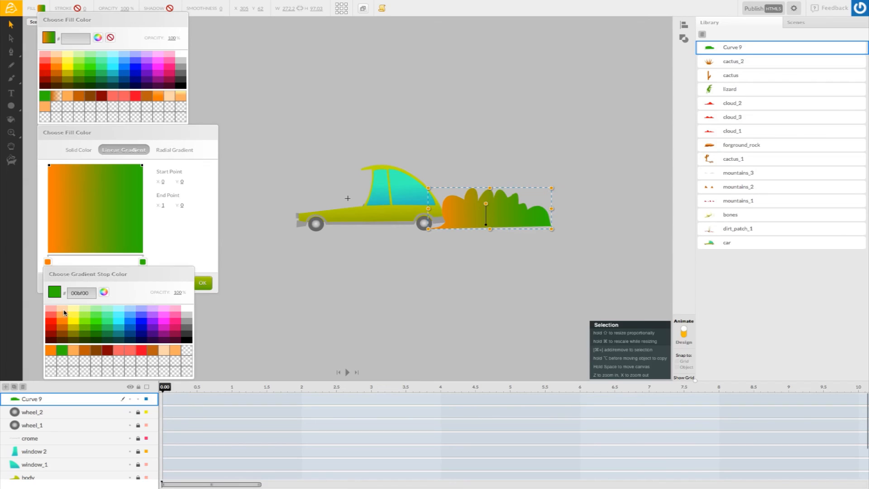
{"action": "left_click", "coordinate": [65, 317]}
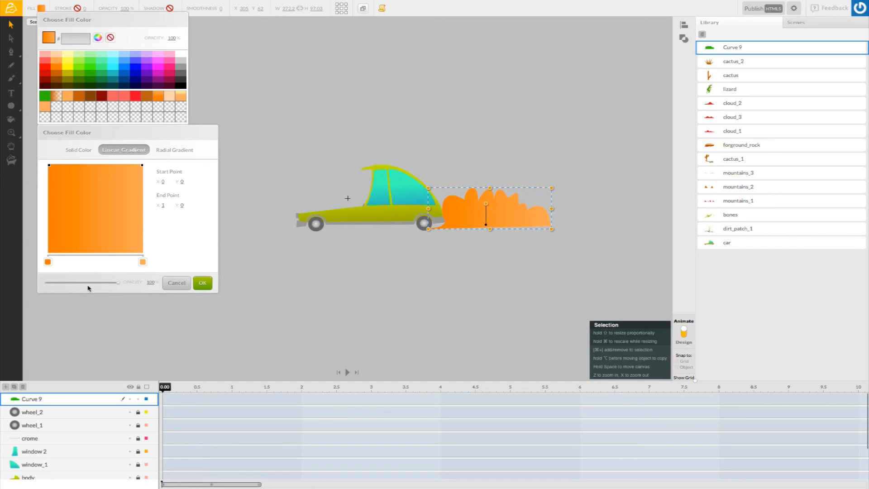
- Fade the dust gradient by setting the light orange stop to 0% opacity and the orange stop to 60%, and apply the fill
{"action": "mouse_move", "coordinate": [118, 284]}
{"action": "left_mouse_down"}
{"action": "mouse_move", "coordinate": [52, 284]}
{"action": "mouse_move", "coordinate": [134, 283]}
{"action": "mouse_move", "coordinate": [36, 283]}
{"action": "mouse_move", "coordinate": [126, 290]}
{"action": "left_mouse_up"}
{"action": "left_click", "coordinate": [143, 262]}
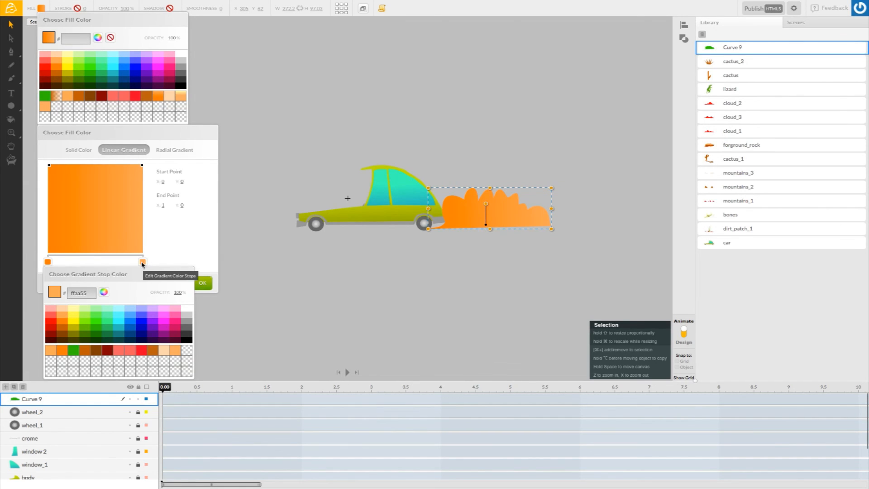
{"action": "left_click_drag", "start_coordinate": [179, 293], "coordinate": [133, 299]}
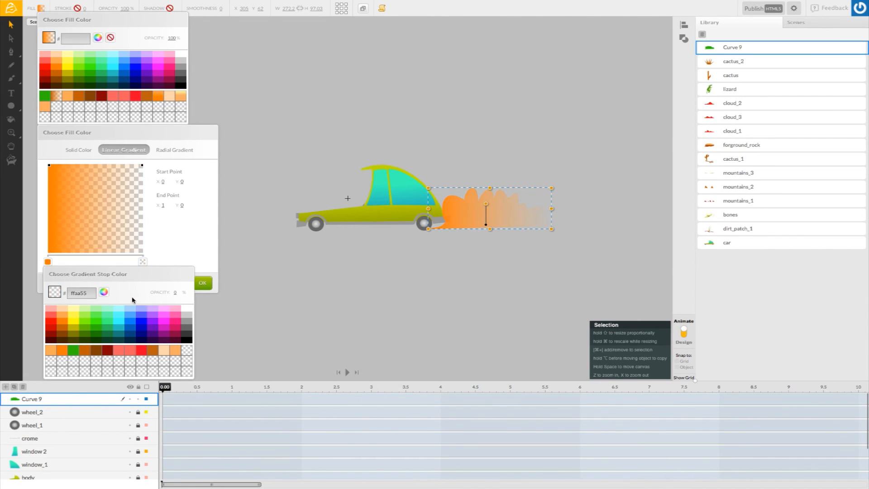
{"action": "left_click", "coordinate": [170, 231]}
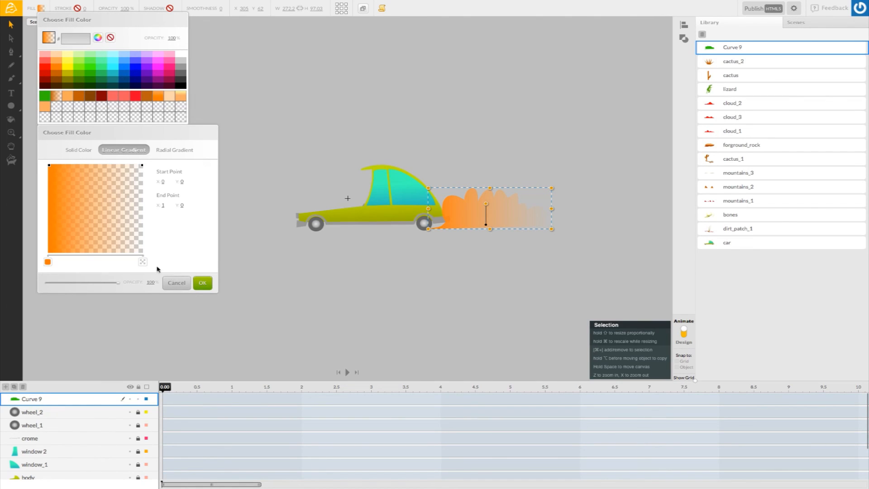
{"action": "left_click", "coordinate": [48, 263]}
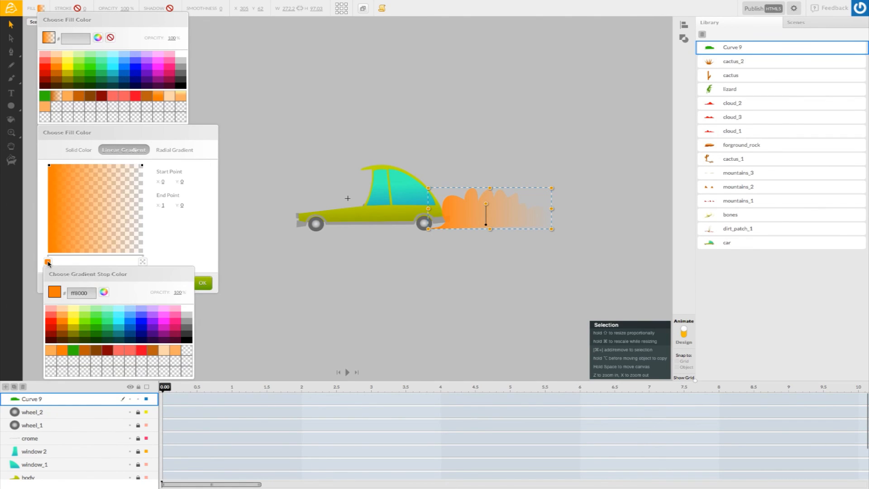
{"action": "left_click_drag", "start_coordinate": [178, 293], "coordinate": [162, 298]}
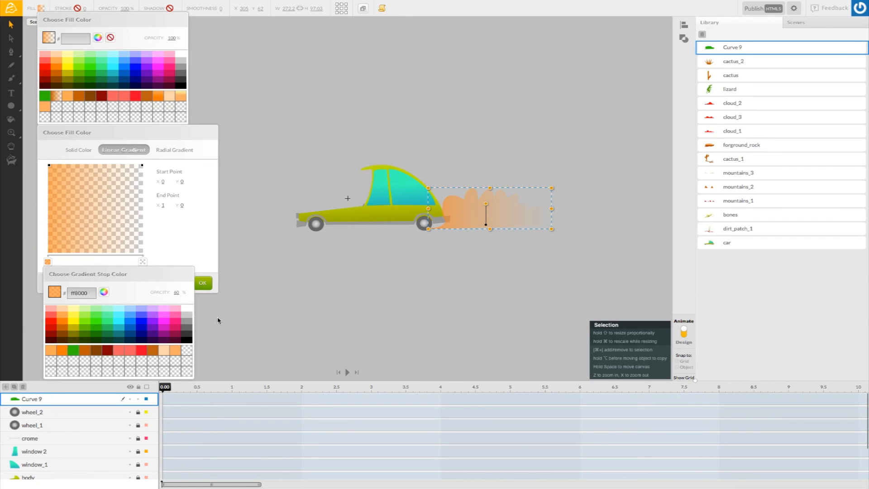
{"action": "left_click", "coordinate": [202, 283]}
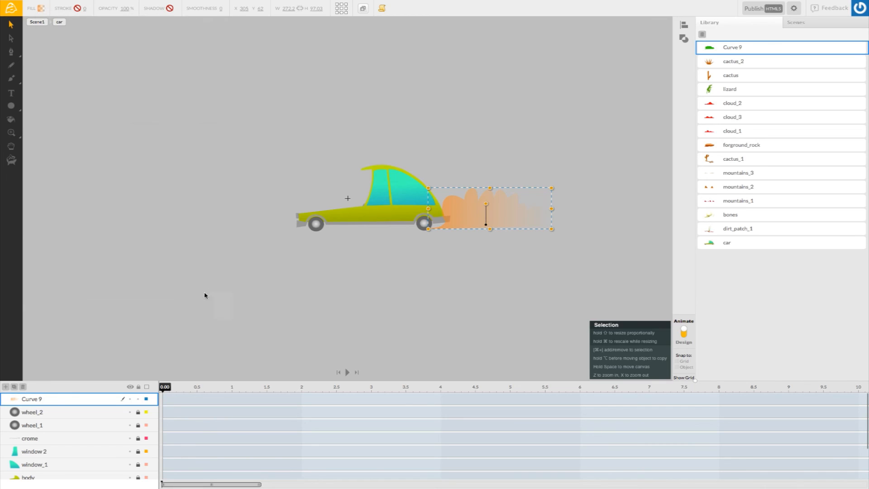
{"action": "left_click", "coordinate": [457, 255]}
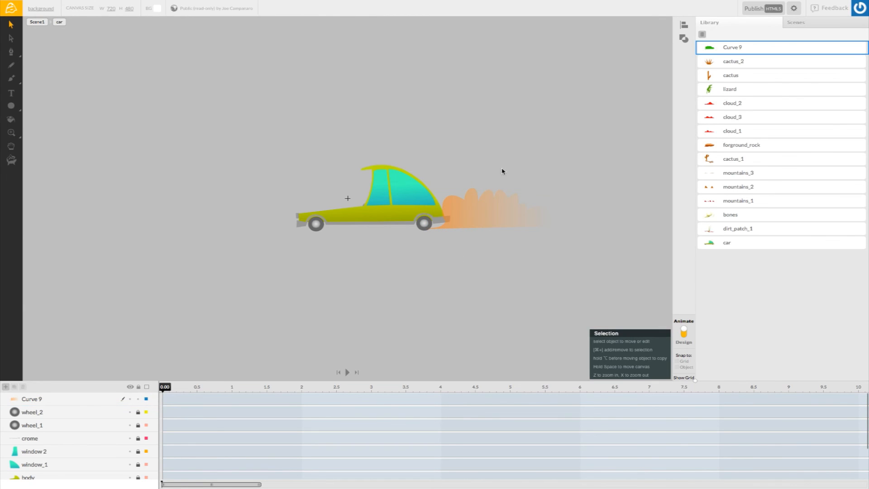
- Return to Scene1 to check the car with its dust cloud, and reopen the car symbol
{"action": "left_click", "coordinate": [37, 22]}
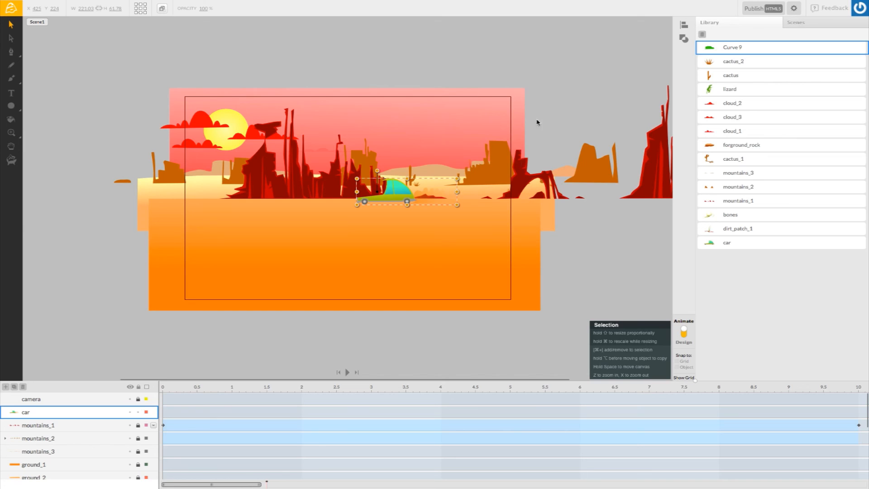
{"action": "double_click", "coordinate": [400, 201]}
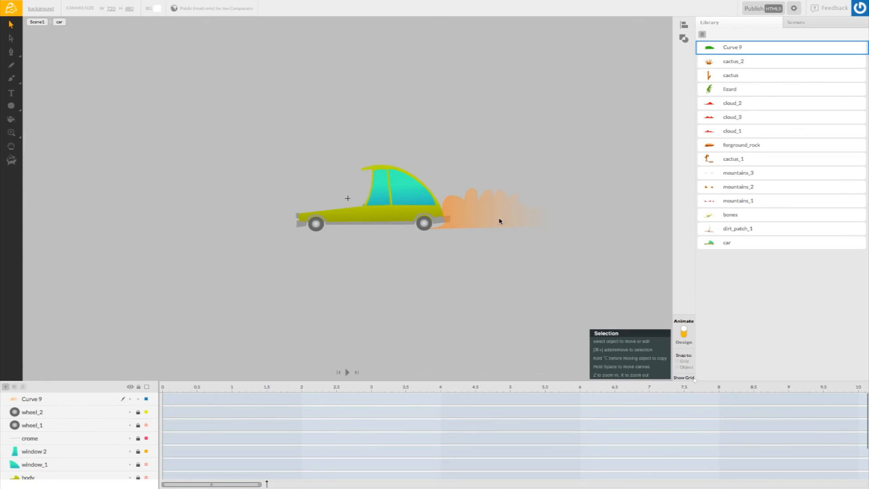
- Select the dust cloud behind the car and rename its Curve 9 layer to dust
{"action": "left_click", "coordinate": [488, 216]}
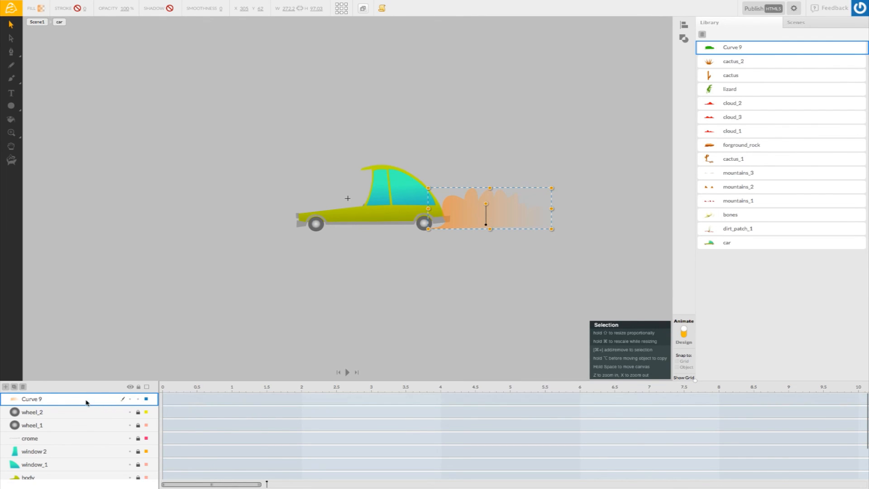
{"action": "double_click", "coordinate": [37, 401]}
{"action": "left_click", "coordinate": [86, 426]}
{"action": "double_click", "coordinate": [36, 402]}
{"action": "type", "text": "di"}
{"action": "type", "text": "st"}
- Add keyframes to the dust layer at 0, 0.5 and 1 second
{"action": "left_click", "coordinate": [184, 404]}
{"action": "mouse_move", "coordinate": [187, 388]}
{"action": "left_mouse_down"}
{"action": "mouse_move", "coordinate": [148, 387]}
{"action": "mouse_move", "coordinate": [239, 388]}
{"action": "mouse_move", "coordinate": [190, 388]}
{"action": "mouse_move", "coordinate": [198, 389]}
{"action": "left_mouse_up"}
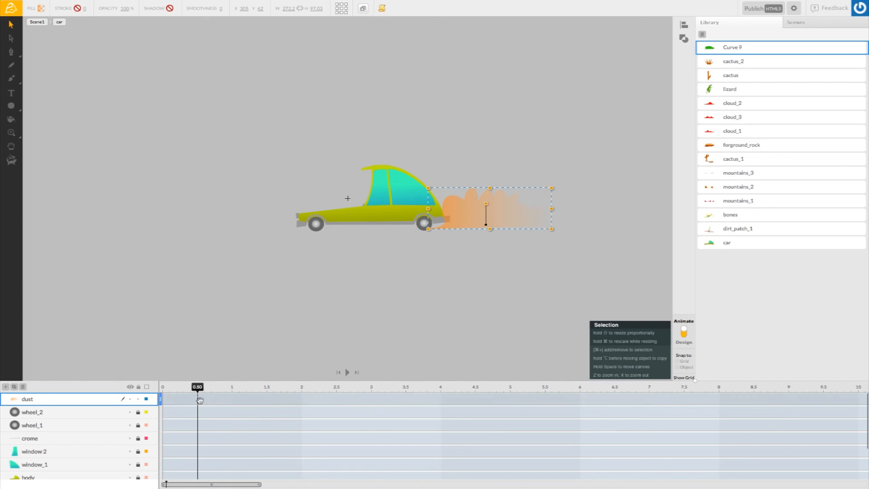
{"action": "right_click", "coordinate": [199, 401]}
{"action": "left_click", "coordinate": [217, 405]}
{"action": "mouse_move", "coordinate": [197, 387]}
{"action": "left_mouse_down"}
{"action": "mouse_move", "coordinate": [236, 387]}
{"action": "mouse_move", "coordinate": [151, 393]}
{"action": "mouse_move", "coordinate": [248, 395]}
{"action": "mouse_move", "coordinate": [197, 399]}
{"action": "left_mouse_up"}
{"action": "right_click", "coordinate": [233, 400]}
{"action": "left_click", "coordinate": [254, 408]}
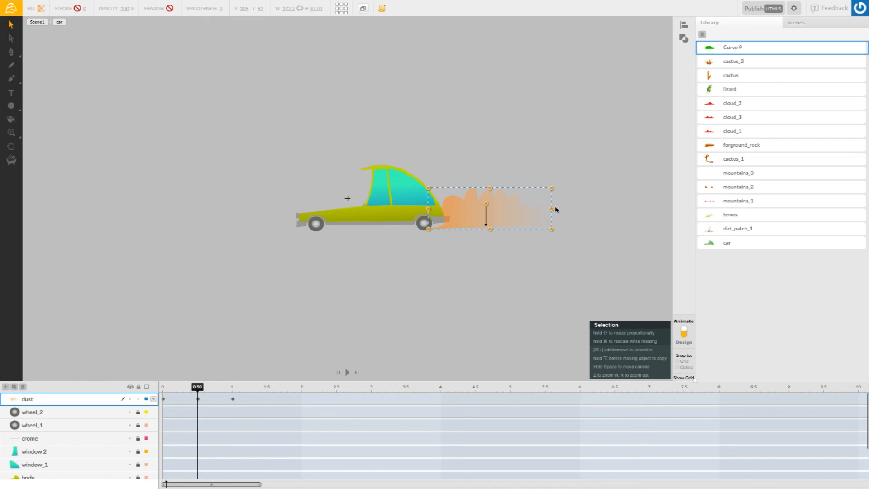
- Shrink the dust cloud in width and height at the 0.5 second keyframe, and return the playhead to 0
{"action": "left_click_drag", "start_coordinate": [552, 210], "coordinate": [531, 210]}
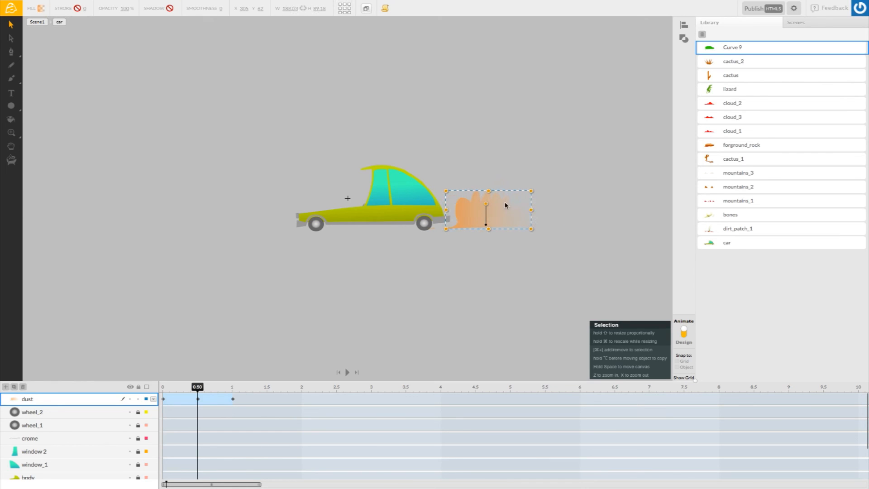
{"action": "left_click_drag", "start_coordinate": [489, 192], "coordinate": [478, 219]}
{"action": "left_click_drag", "start_coordinate": [197, 387], "coordinate": [163, 380]}
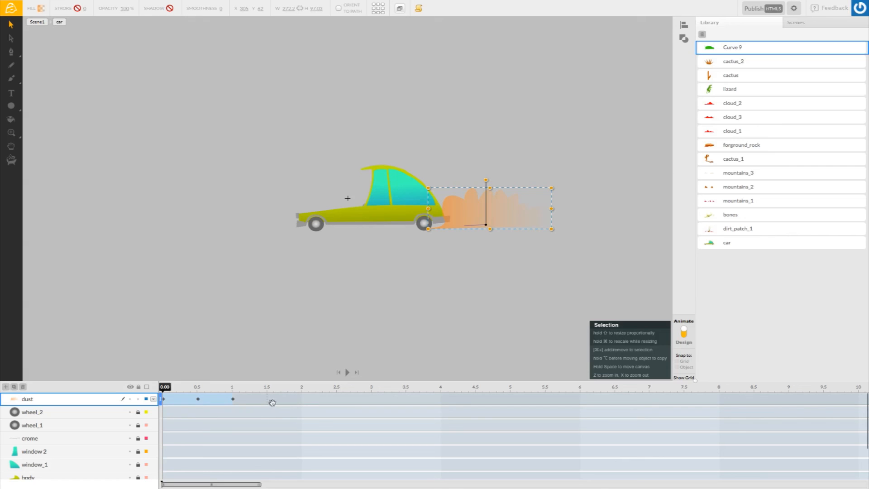
- Set the dust animation to loop 10 times from its keyframe at 1 second
{"action": "left_click", "coordinate": [235, 400]}
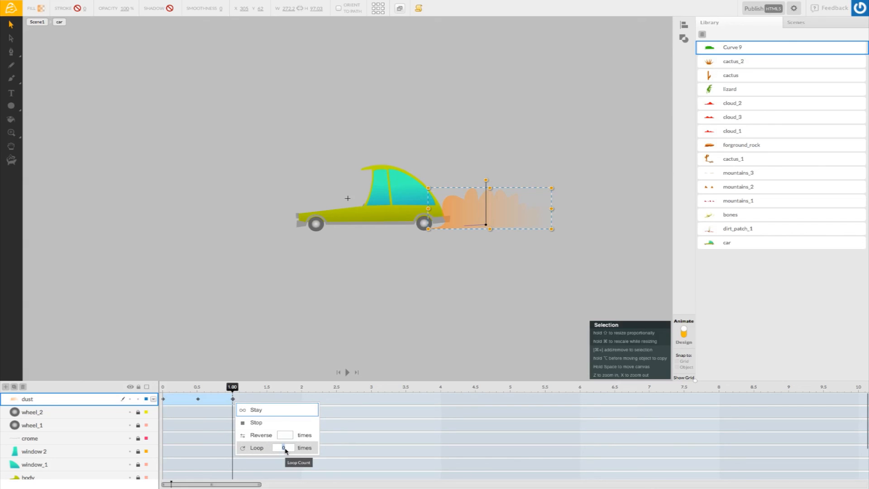
{"action": "type", "text": "10"}
{"action": "key", "text": "Return"}
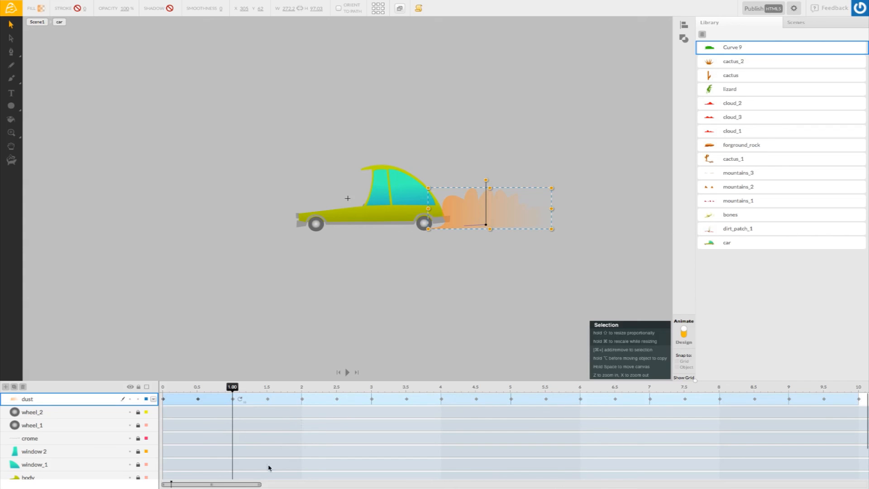
- Return to Scene1, play the animation from the start to check the pulsing dust, and rewind to 0
{"action": "left_click_drag", "start_coordinate": [261, 485], "coordinate": [405, 485]}
{"action": "left_click_drag", "start_coordinate": [196, 391], "coordinate": [132, 392]}
{"action": "left_click", "coordinate": [36, 21]}
{"action": "left_click", "coordinate": [348, 372]}
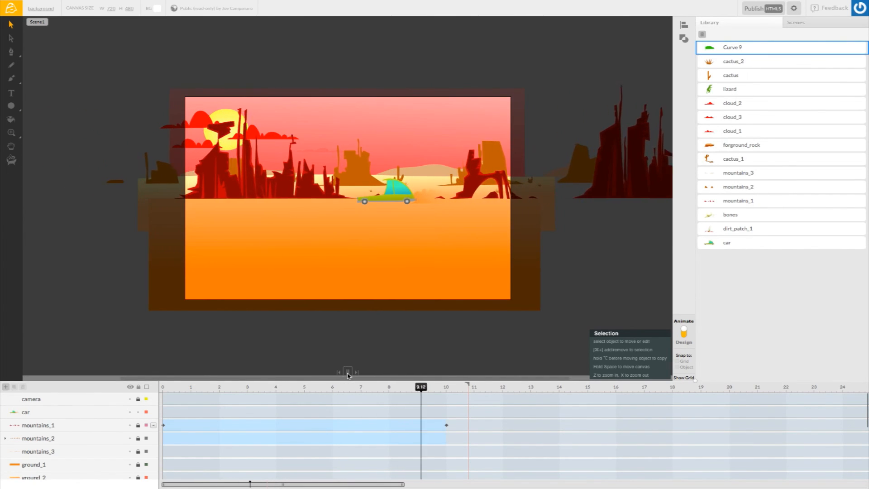
{"action": "left_click", "coordinate": [348, 373]}
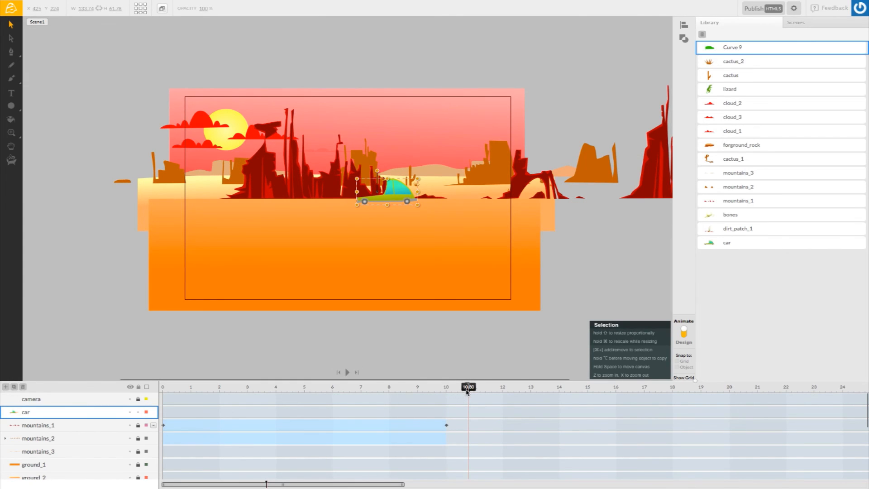
{"action": "left_click_drag", "start_coordinate": [469, 389], "coordinate": [154, 404]}
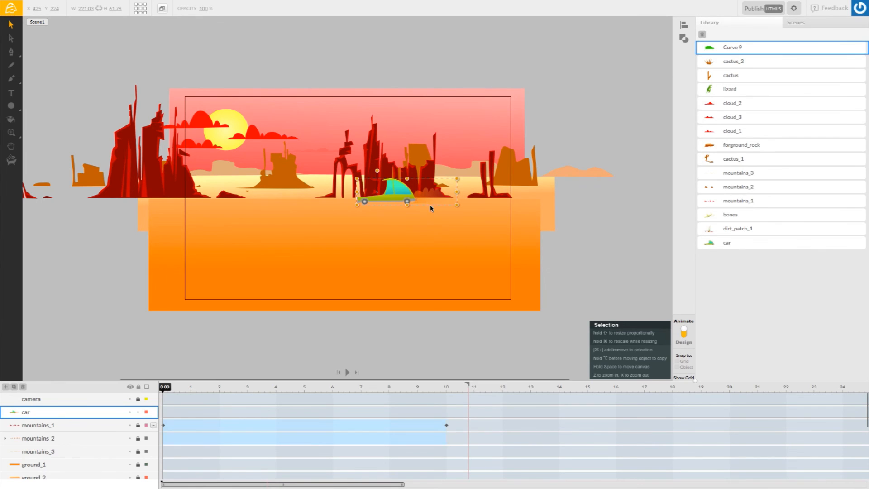
- Reopen the car symbol, change the dust gradient's orange stop to a darker reddish orange, and apply the fill
{"action": "double_click", "coordinate": [397, 201]}
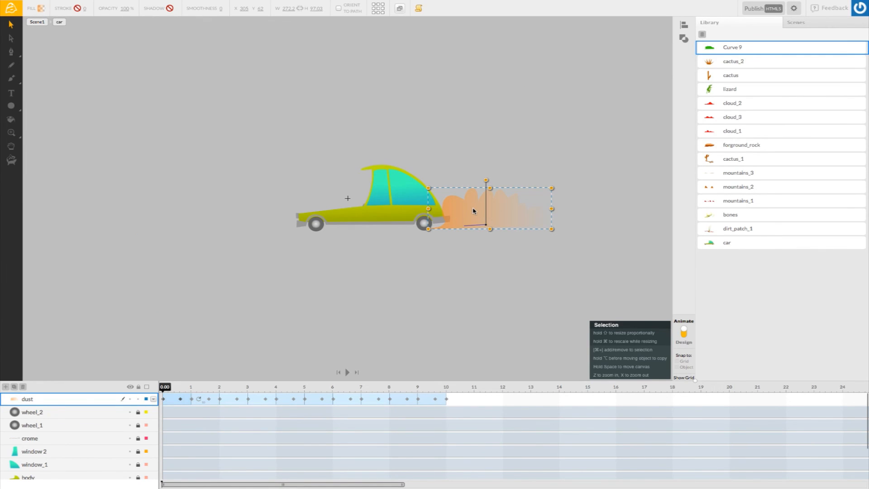
{"action": "left_click", "coordinate": [40, 8]}
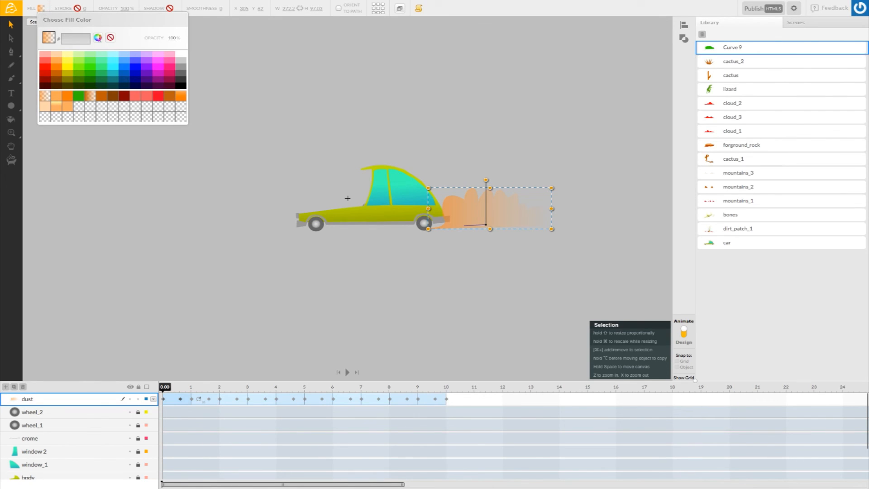
{"action": "left_click", "coordinate": [98, 38]}
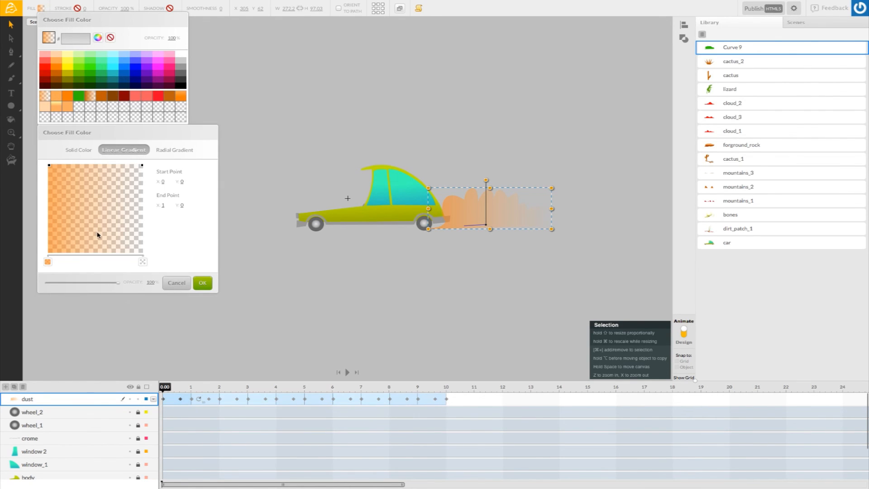
{"action": "left_click", "coordinate": [48, 262]}
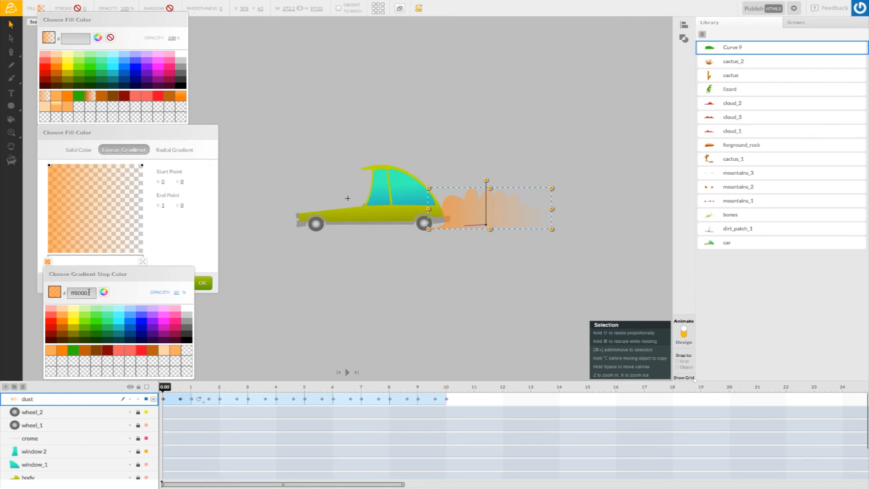
{"action": "left_click", "coordinate": [103, 291]}
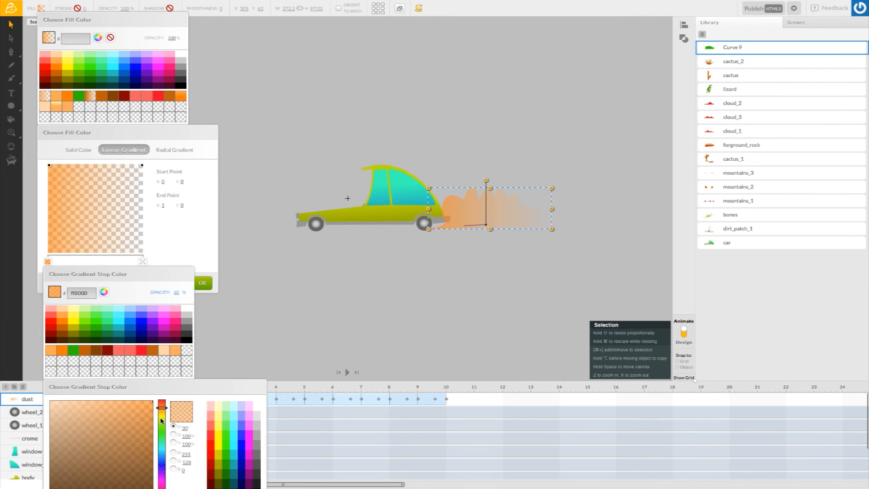
{"action": "left_click_drag", "start_coordinate": [162, 393], "coordinate": [173, 317]}
{"action": "mouse_move", "coordinate": [150, 355]}
{"action": "left_mouse_down"}
{"action": "mouse_move", "coordinate": [151, 369]}
{"action": "mouse_move", "coordinate": [144, 355]}
{"action": "mouse_move", "coordinate": [155, 353]}
{"action": "mouse_move", "coordinate": [136, 349]}
{"action": "mouse_move", "coordinate": [175, 332]}
{"action": "left_mouse_up"}
{"action": "left_click", "coordinate": [262, 435]}
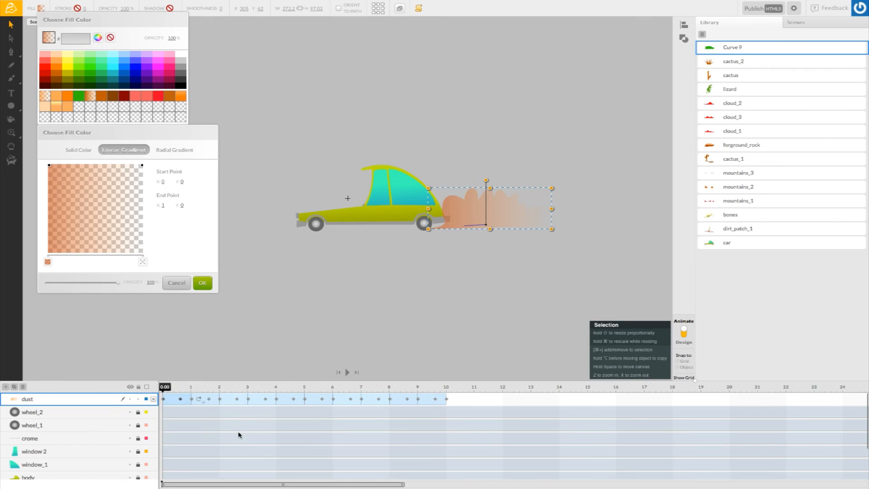
{"action": "left_click", "coordinate": [202, 283]}
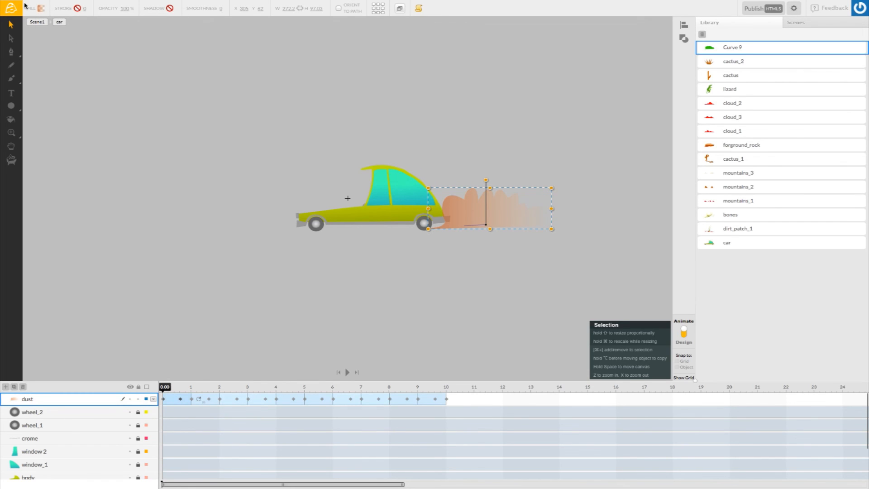
- Return to Scene1 and play the animation to check the recoloured dust against the desert background
{"action": "left_click", "coordinate": [36, 22]}
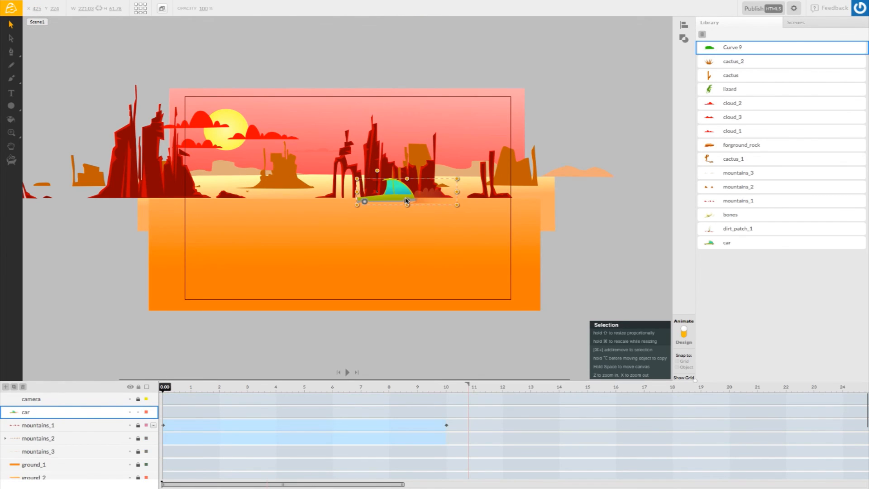
{"action": "left_click", "coordinate": [347, 372]}
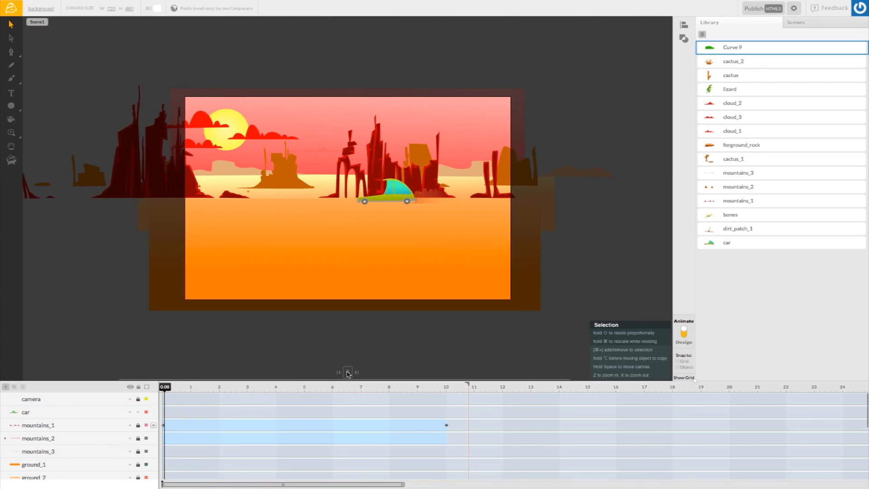